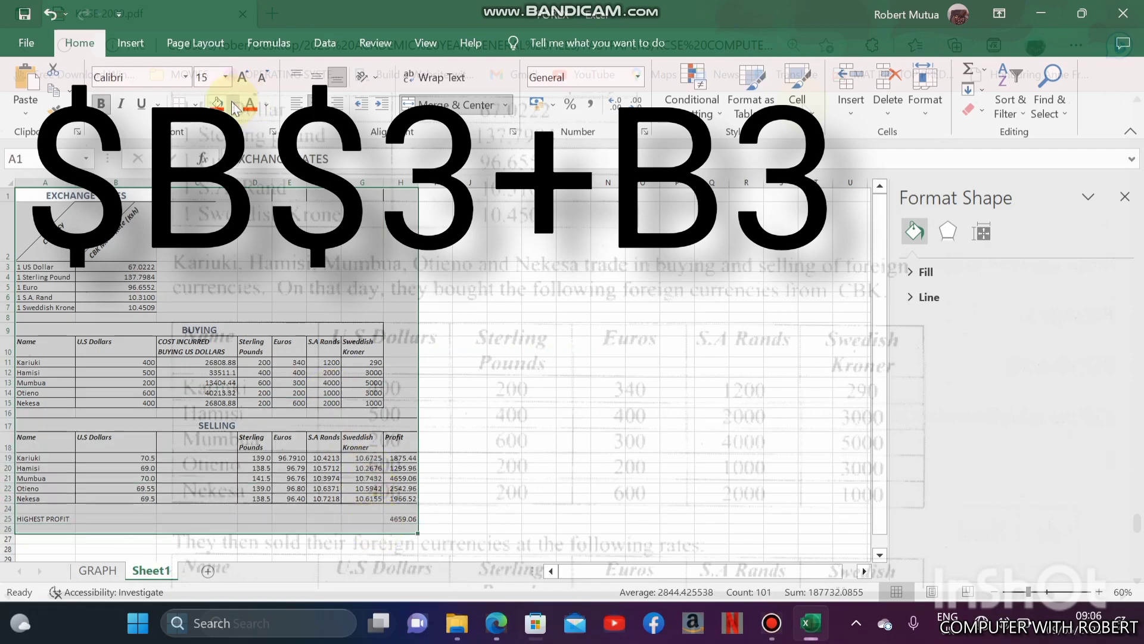
- Fill the selected exchange rate, buying and selling tables with a green background
click(233, 105)
click(287, 247)
click(128, 383)
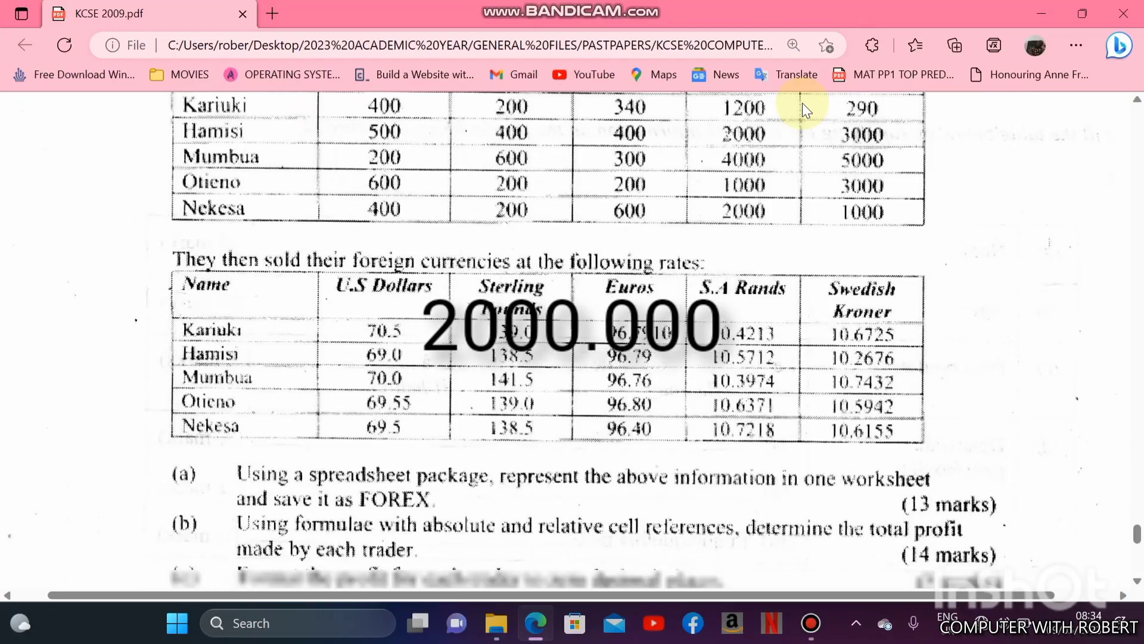
- Read through tasks (a) to (g) of the spreadsheet question in KCSE 2009.pdf
scroll(802, 109, down, 3)
scroll(802, 102, down, 3)
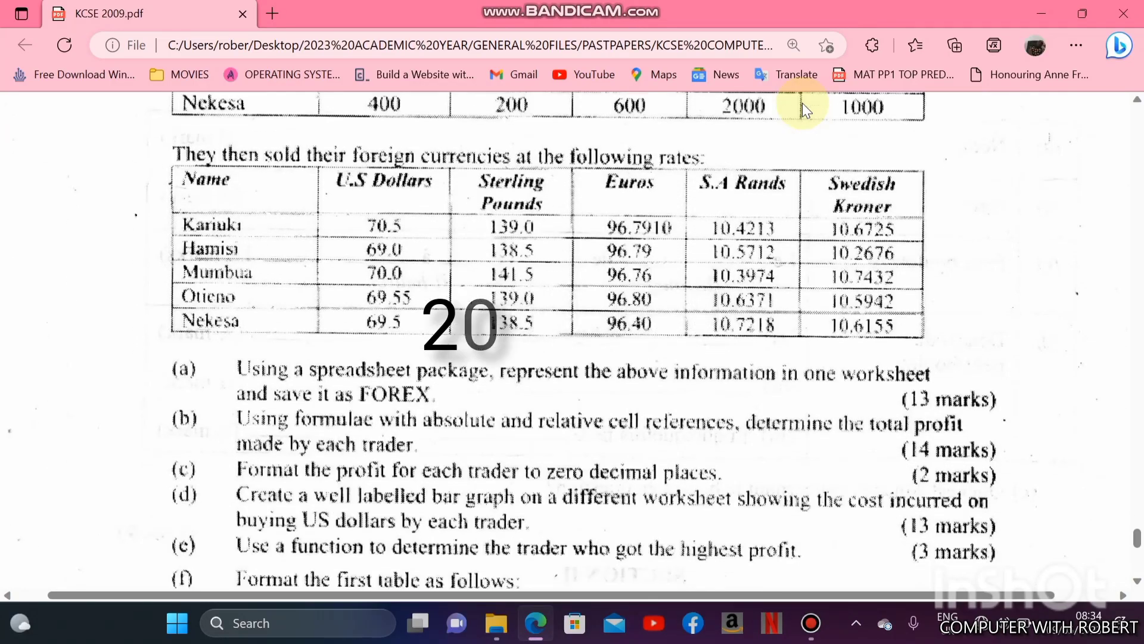
scroll(803, 103, down, 1)
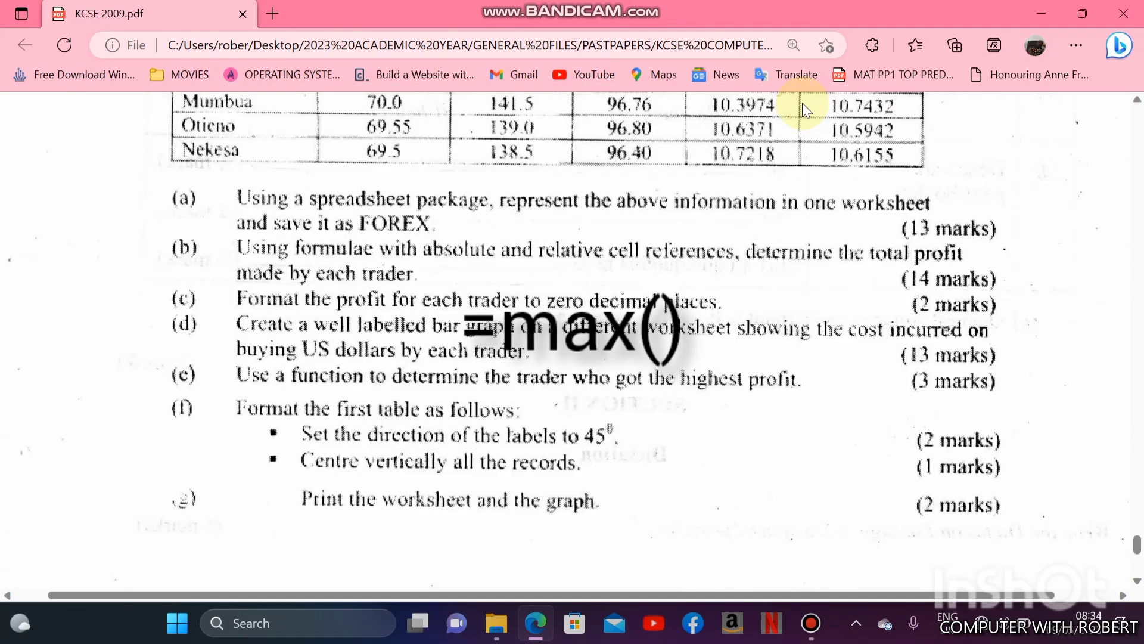
scroll(803, 103, up, 2)
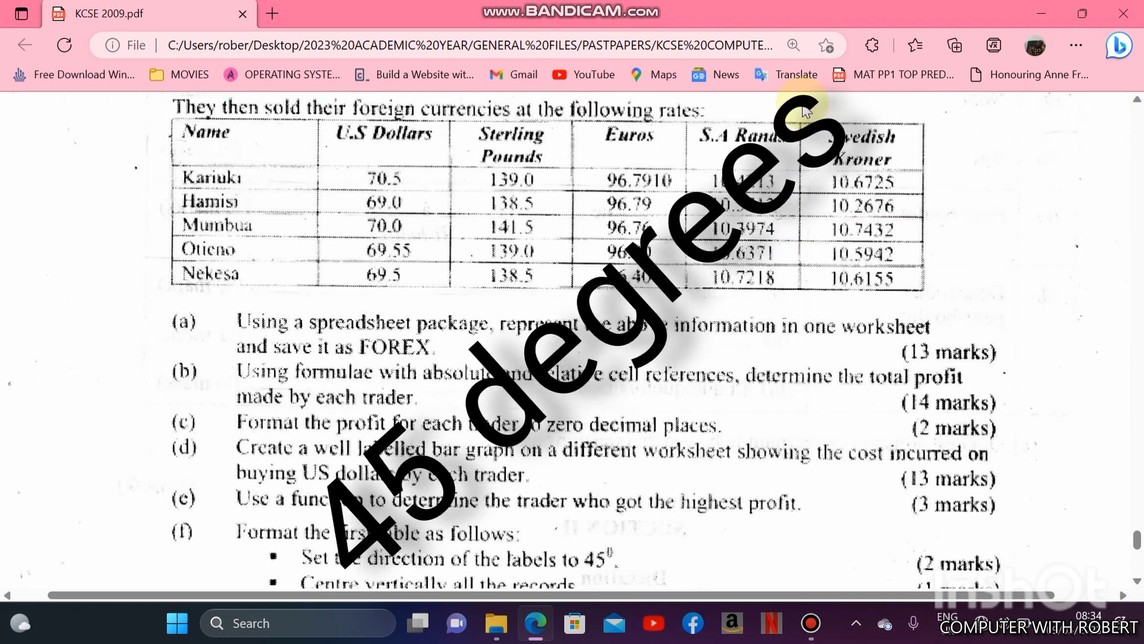
scroll(806, 109, down, 1)
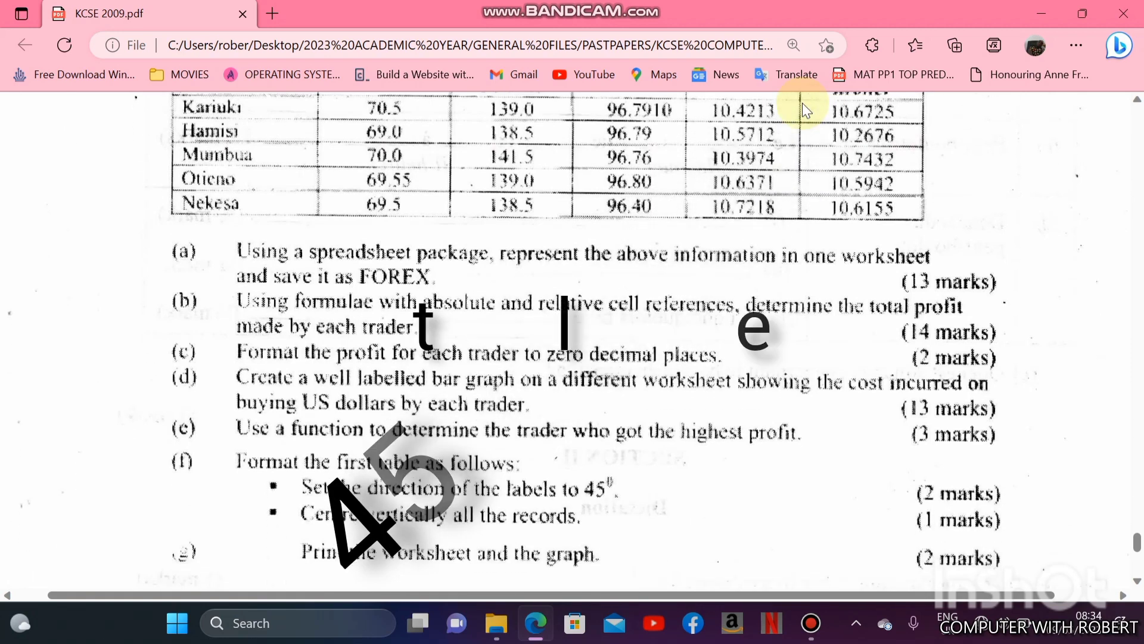
scroll(805, 110, down, 2)
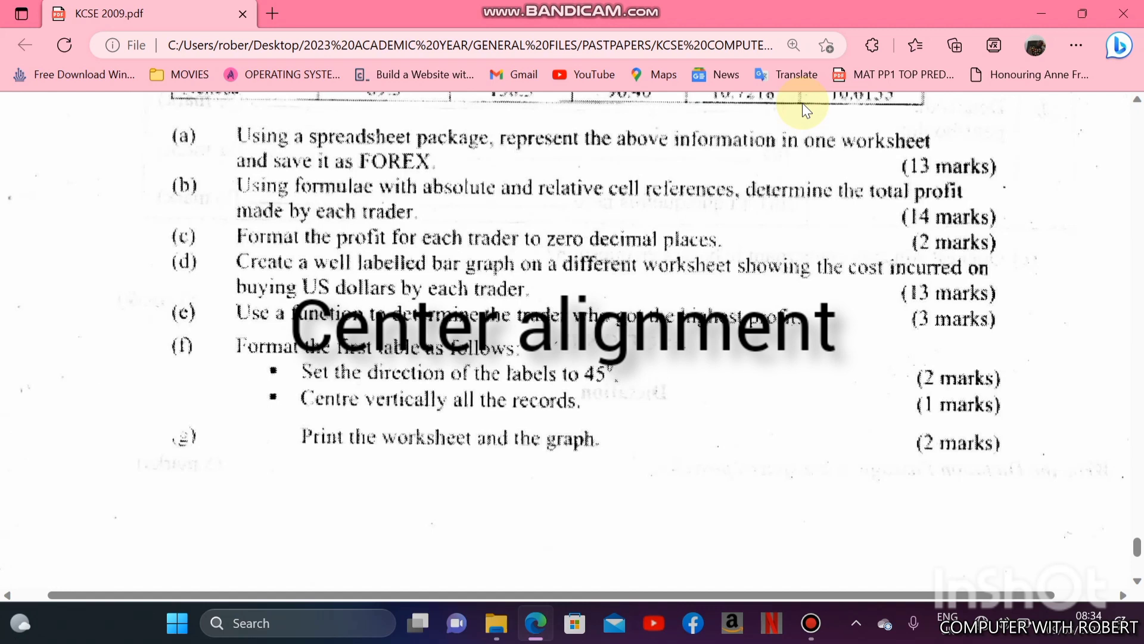
scroll(806, 110, down, 1)
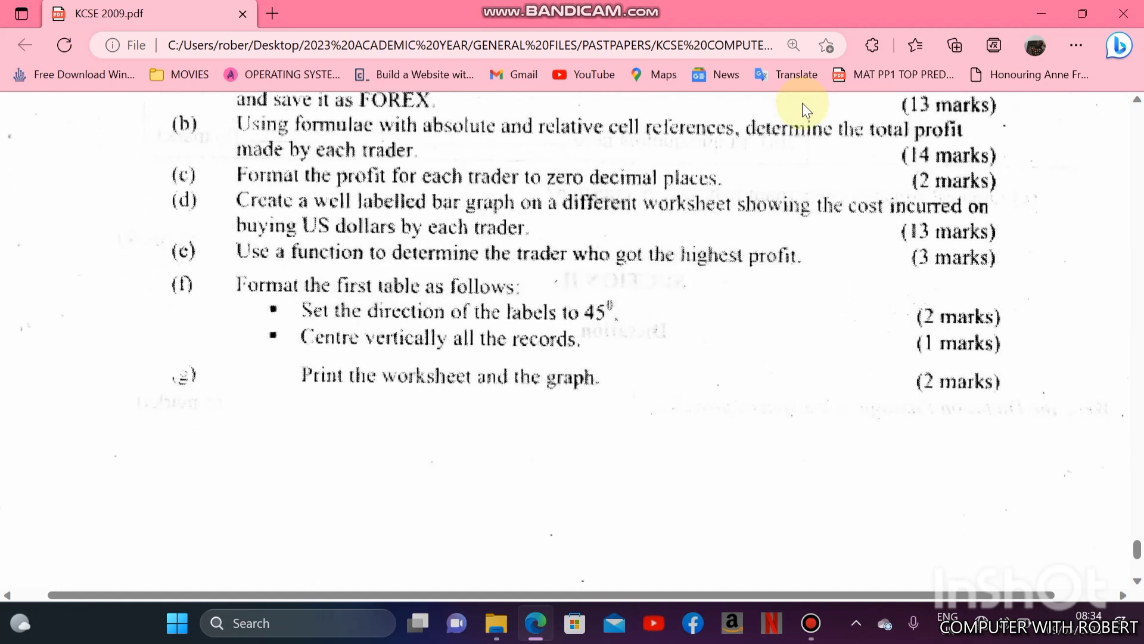
scroll(806, 110, down, 2)
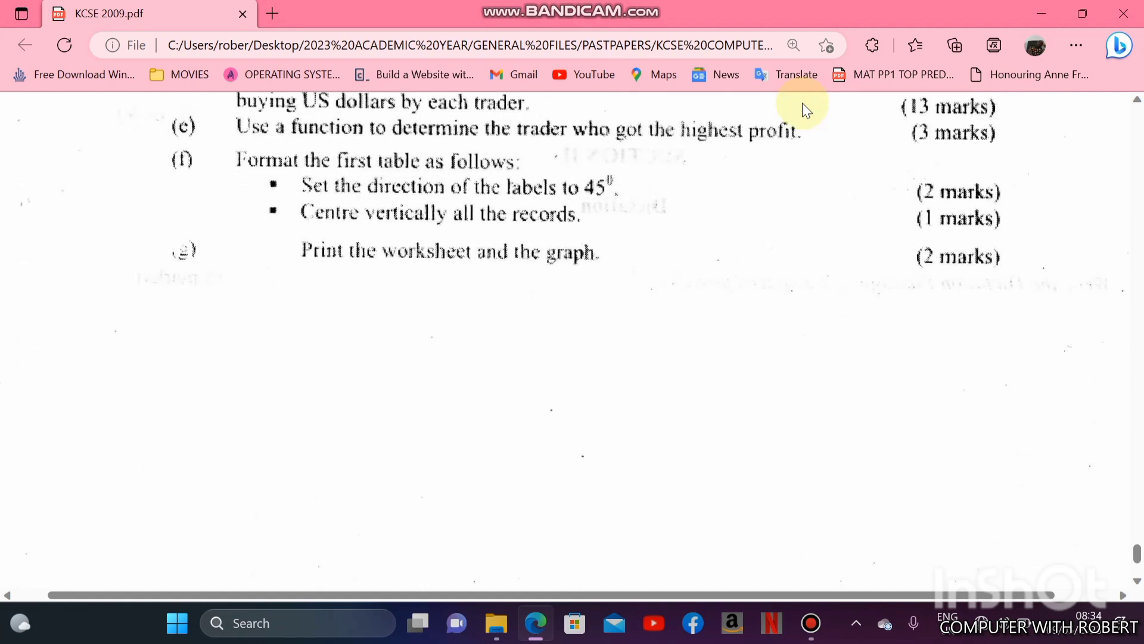
scroll(806, 110, down, 1)
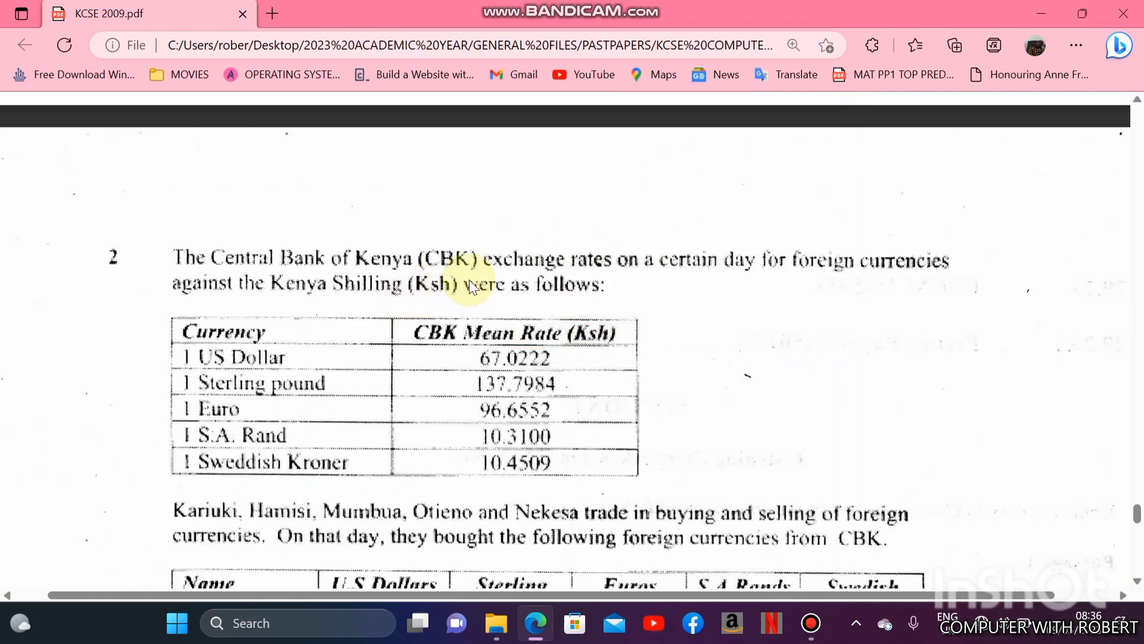
- Examine the CBK exchange rate table and the currency buying and selling tables of question 2
scroll(469, 280, down, 2)
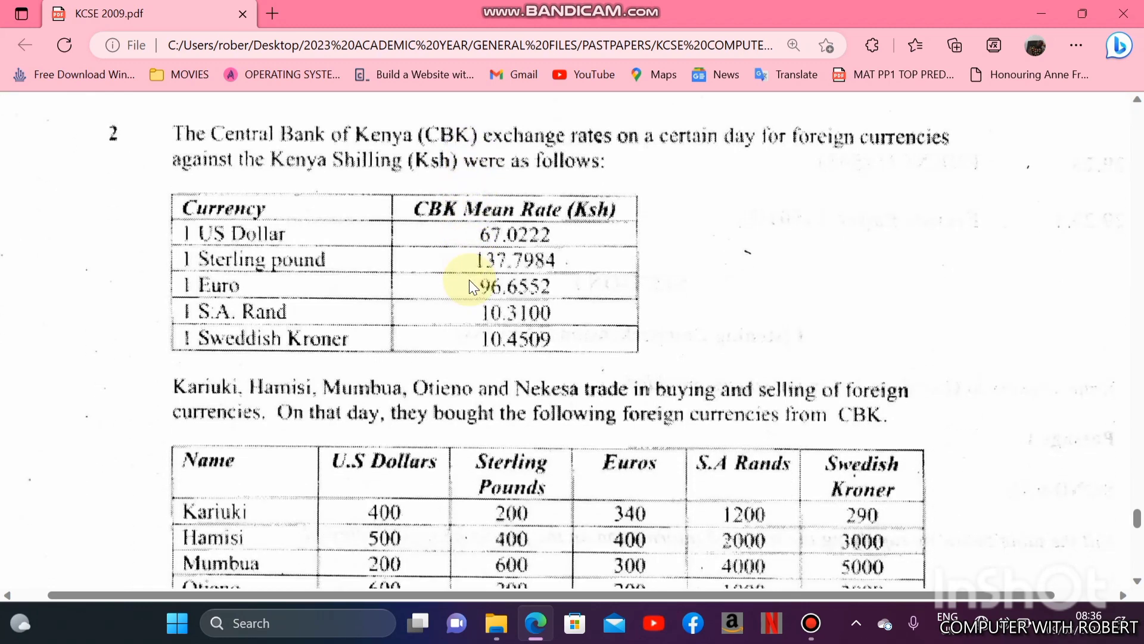
scroll(469, 280, down, 1)
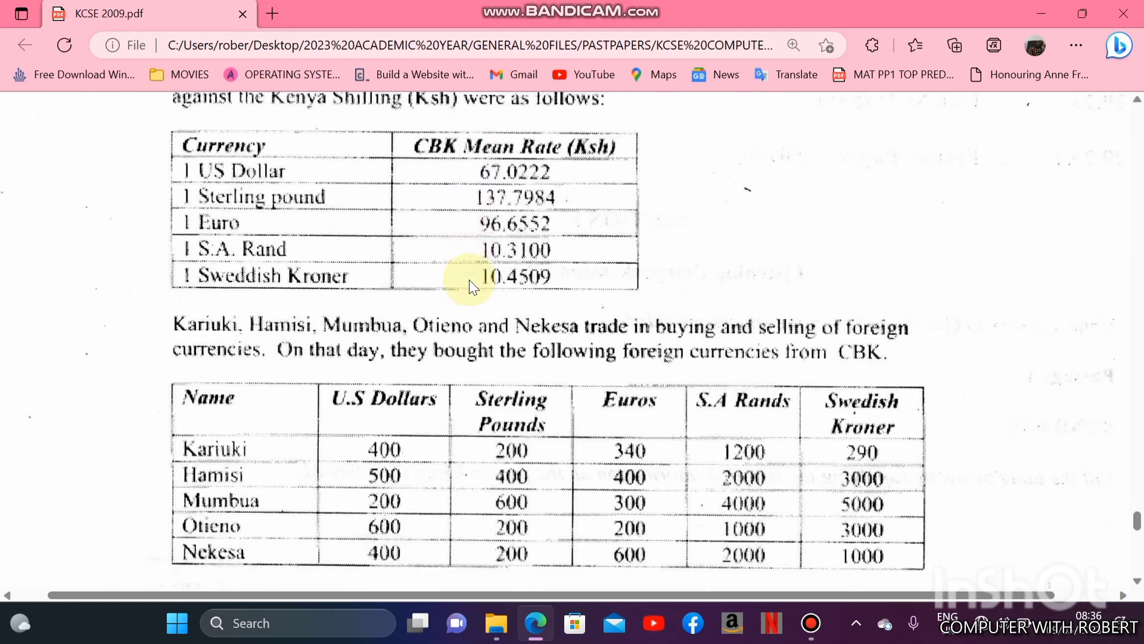
scroll(472, 287, down, 3)
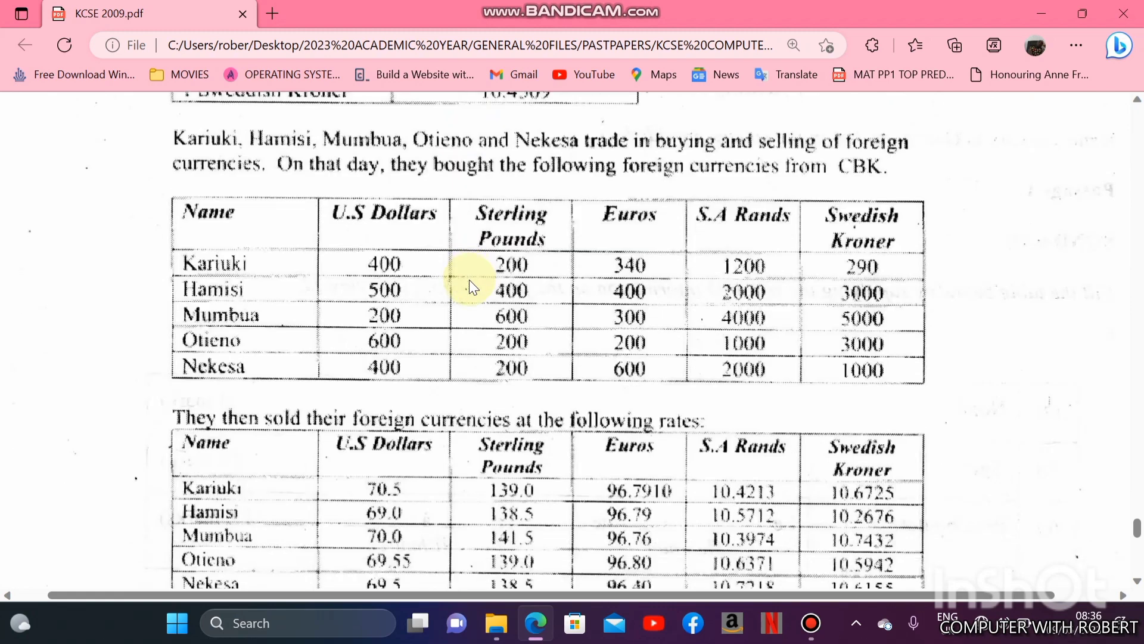
scroll(472, 287, down, 3)
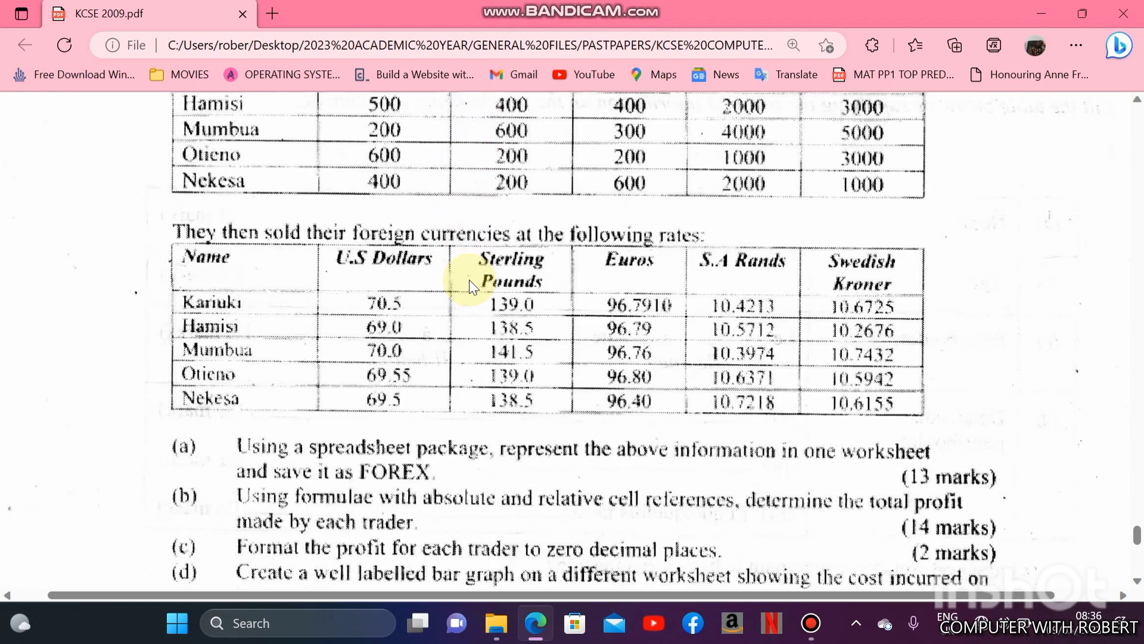
scroll(470, 281, up, 5)
scroll(470, 287, up, 3)
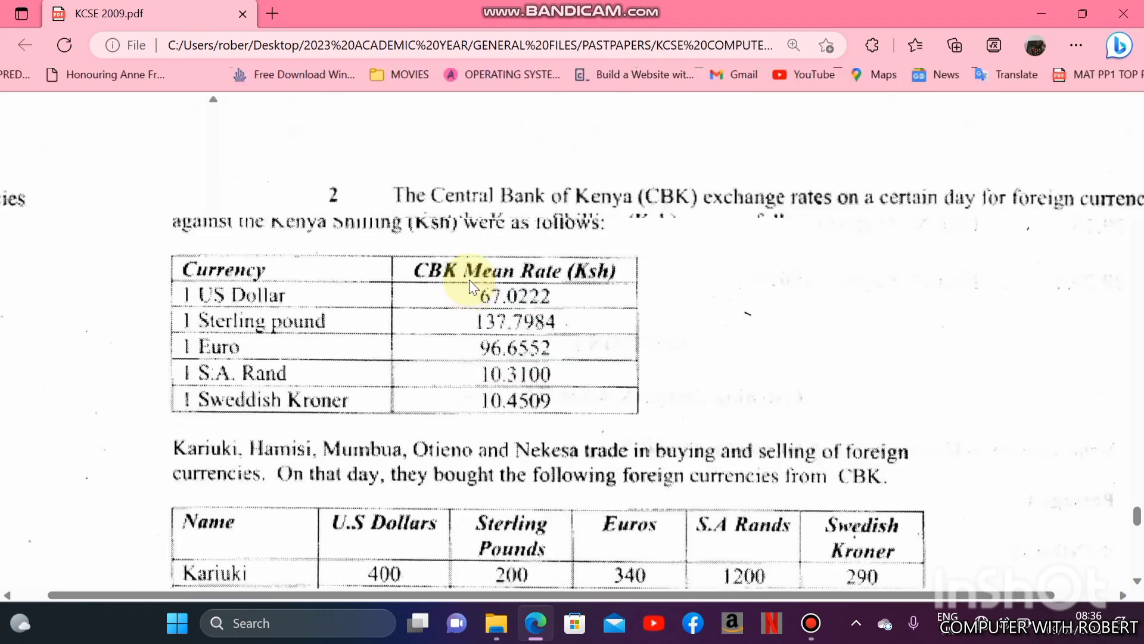
scroll(470, 288, down, 9)
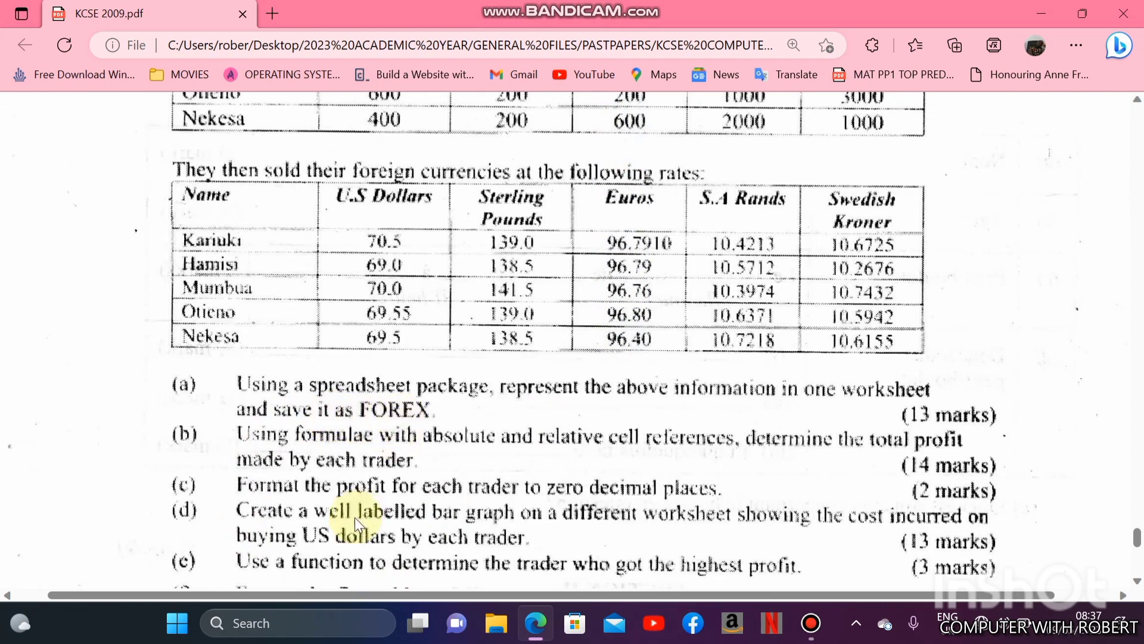
- Switch to Excel by launching it and create a blank workbook
click(170, 635)
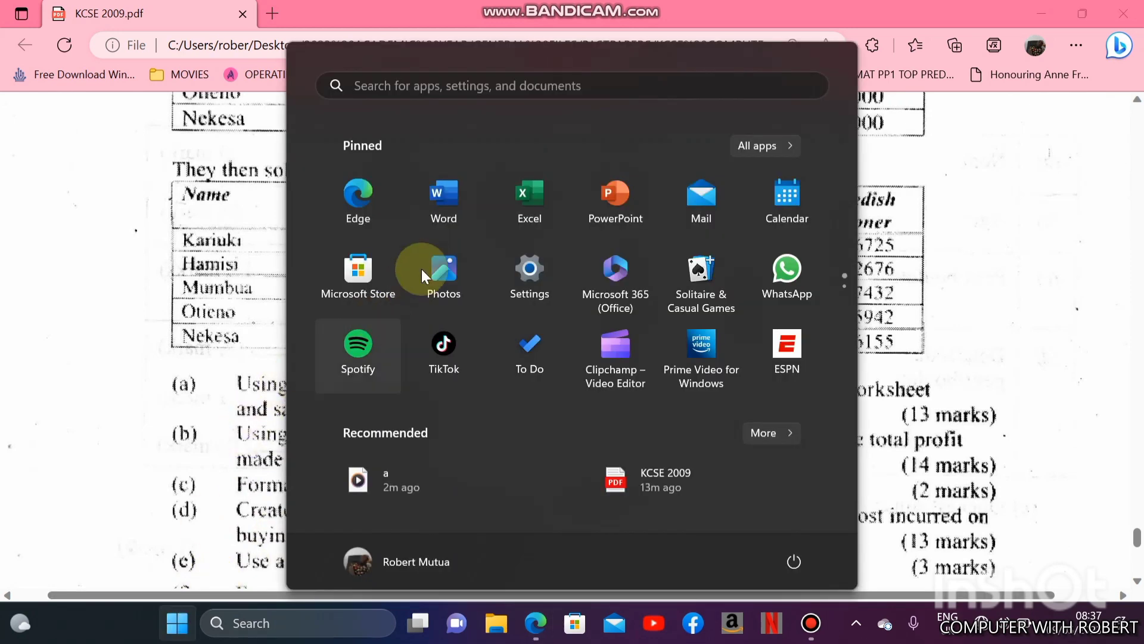
click(532, 221)
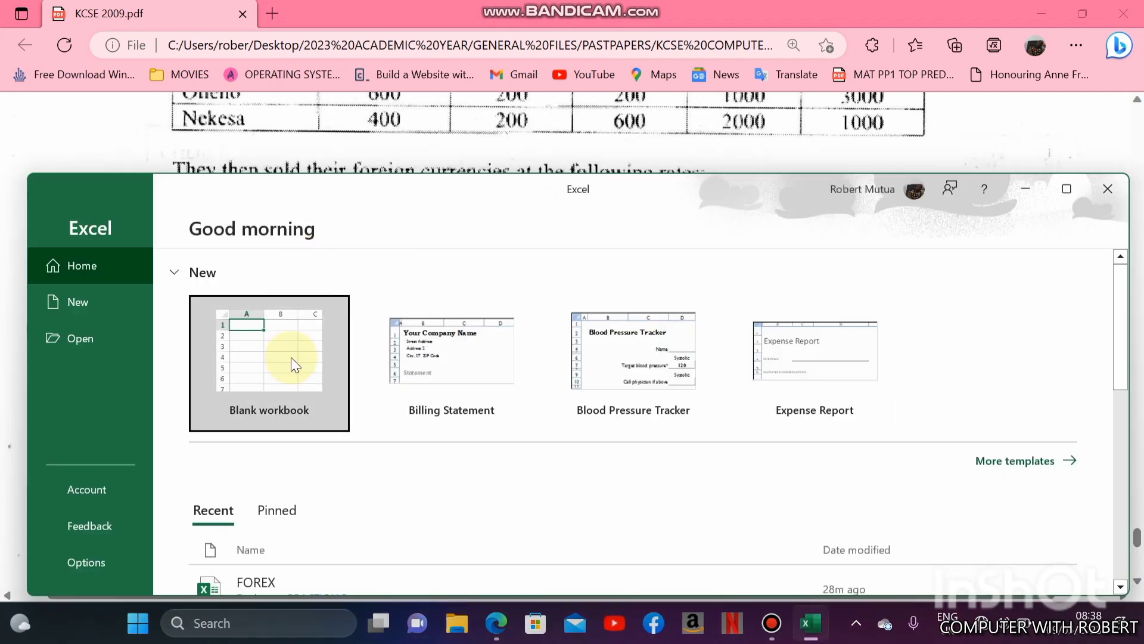
click(292, 361)
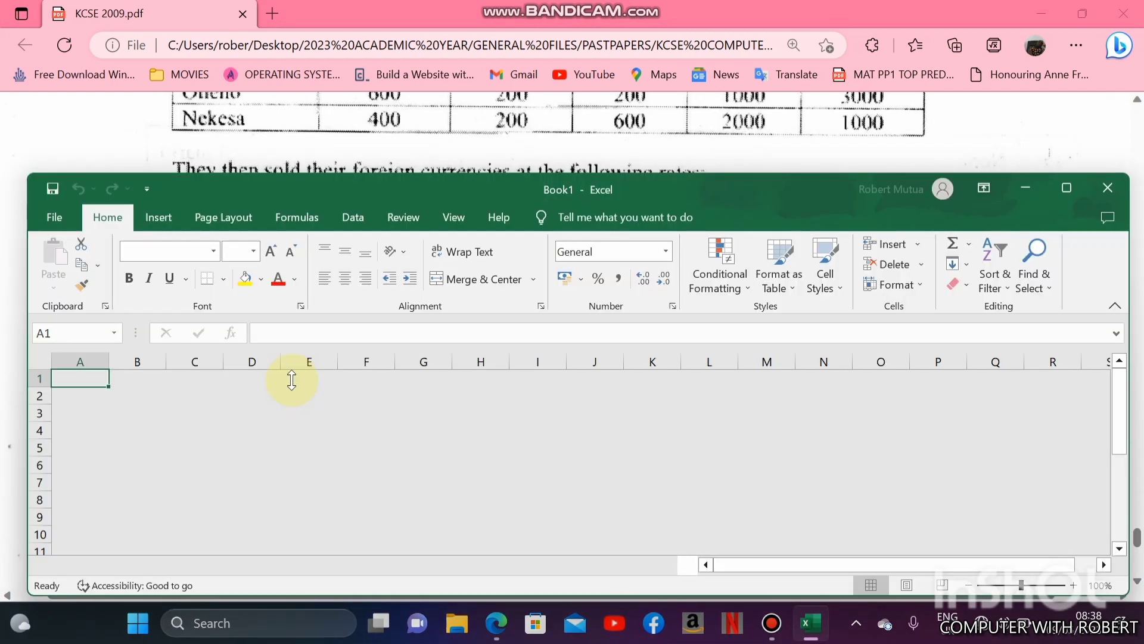
- Save the new workbook as FOREX in the PRACTICALS folder on the Desktop
click(59, 215)
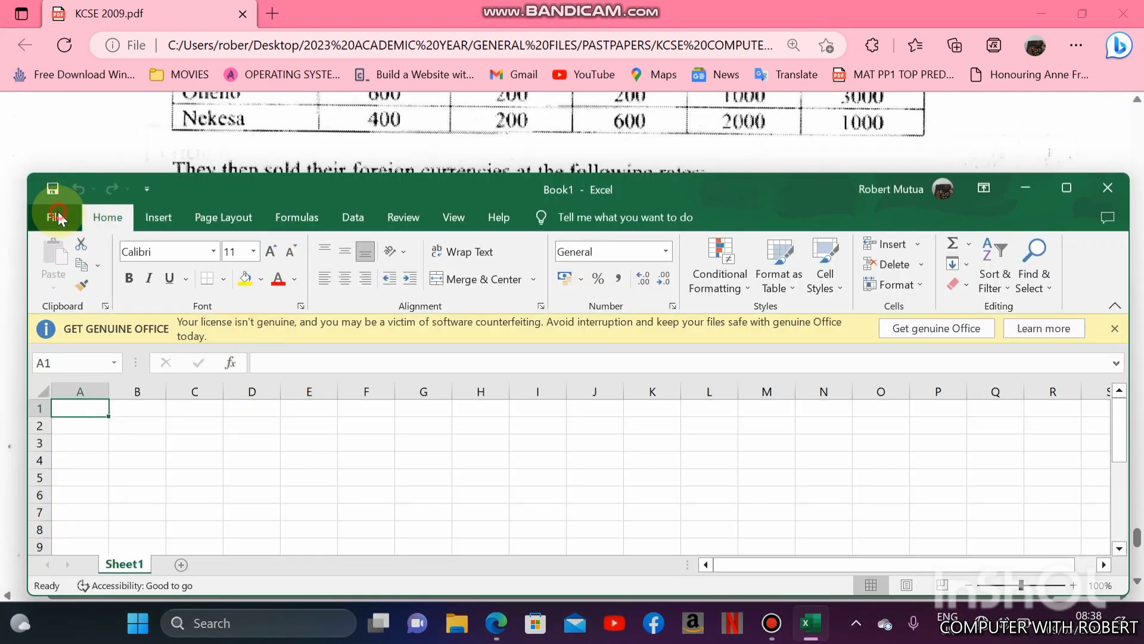
click(76, 462)
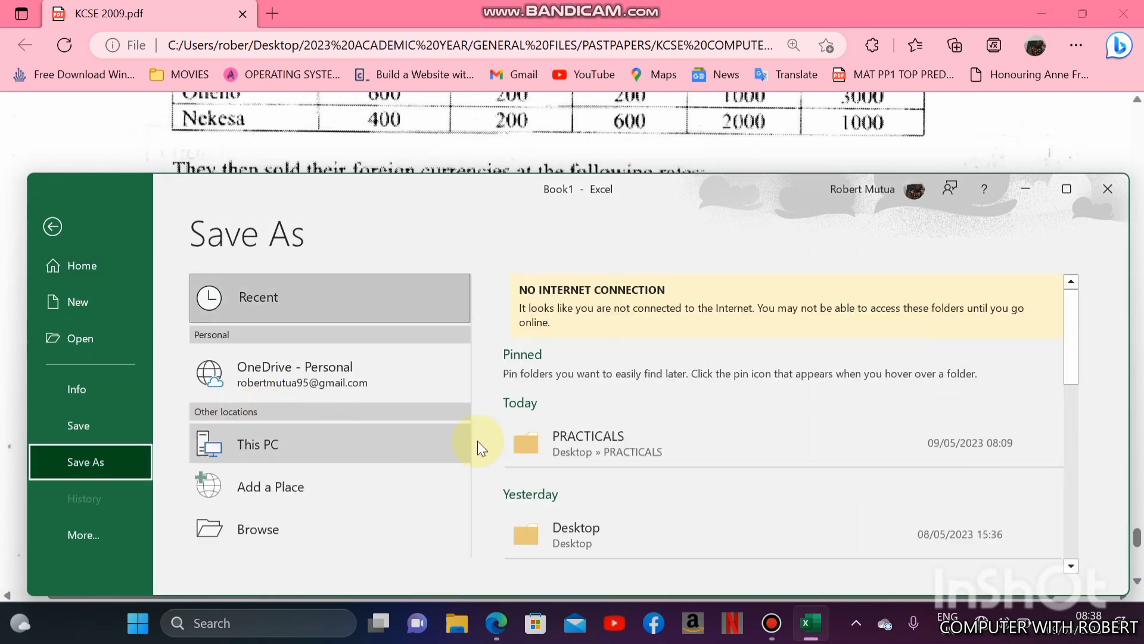
click(584, 447)
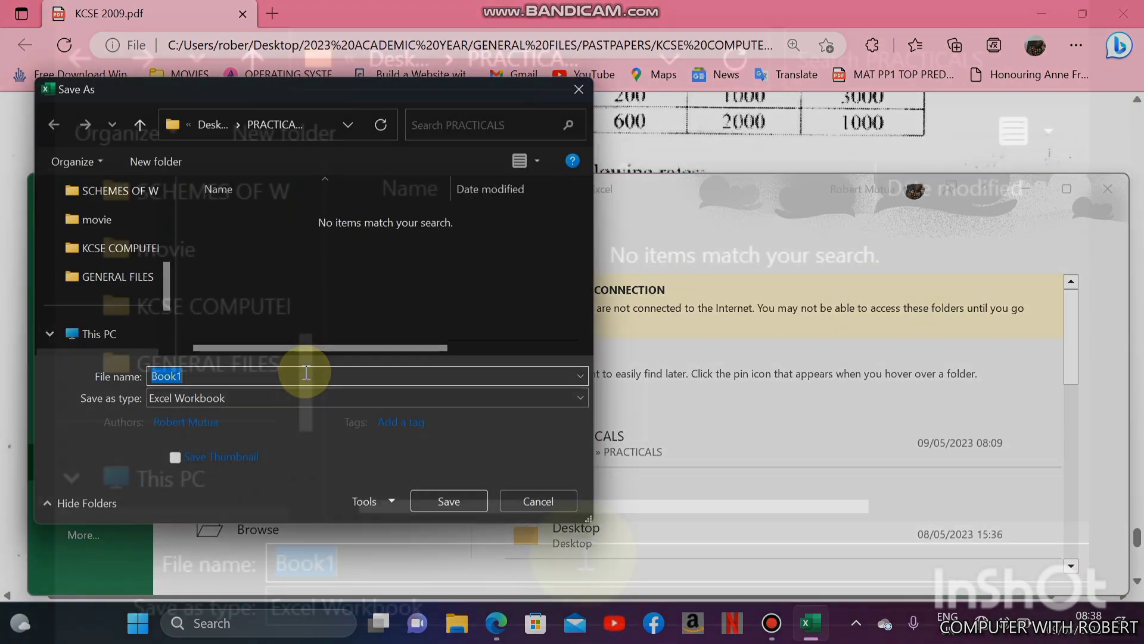
text(FOREX)
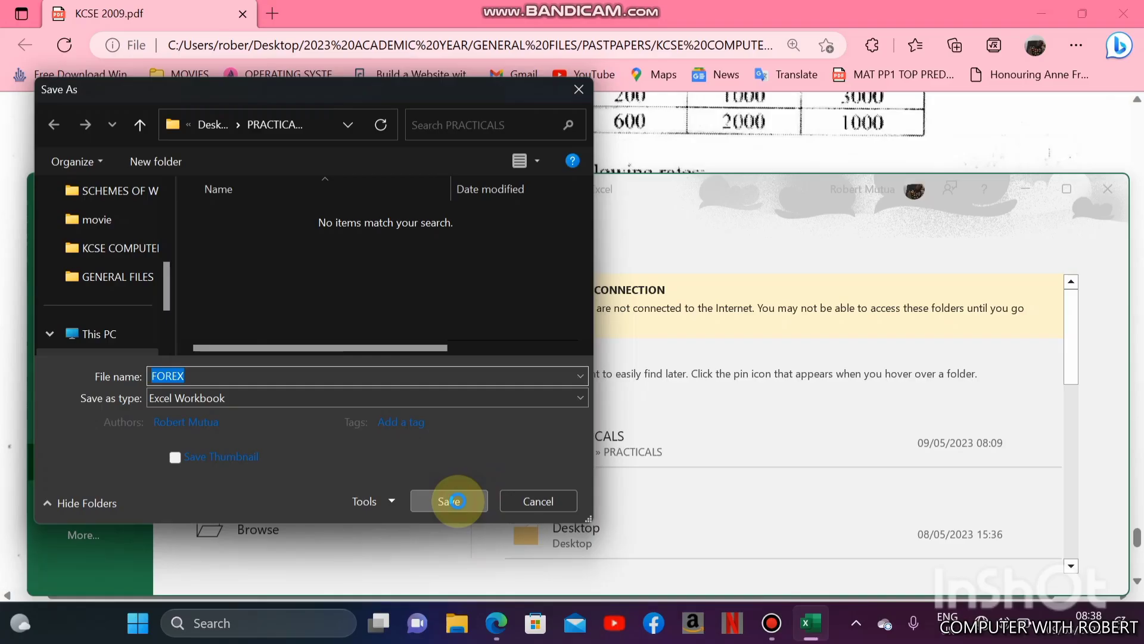
click(450, 499)
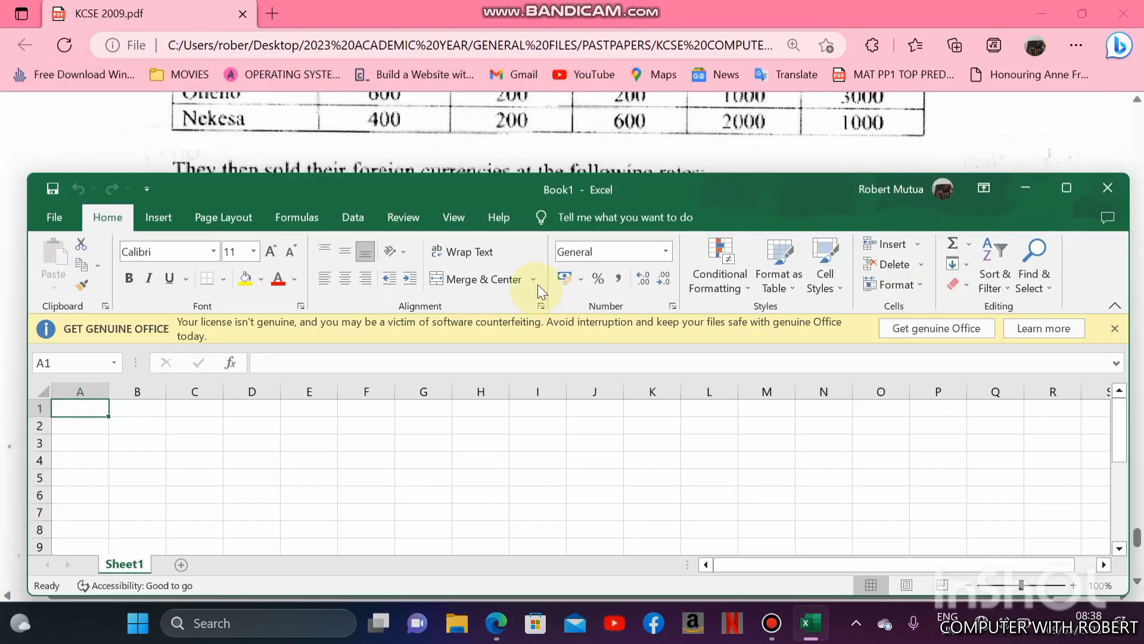
drag(516, 188, 511, 370)
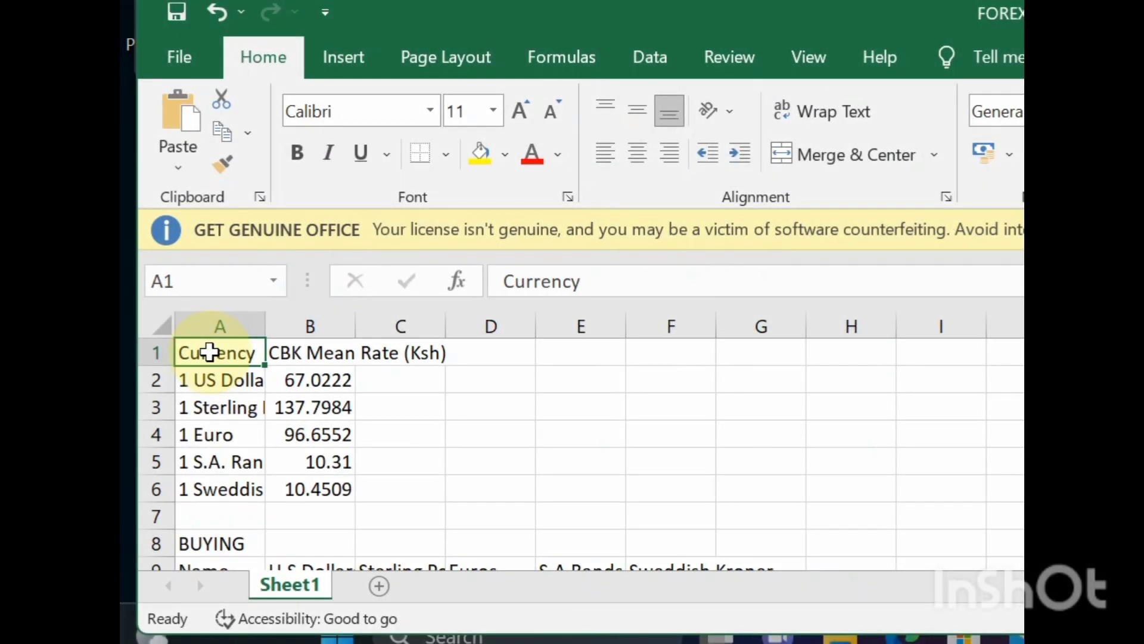
- Review the exchange rate and BUYING data entered in Sheet1, row by row
key(Down)
key(Down)
key(Down)
key(Down)
key(Down)
key(Down)
key(Down)
key(Down)
key(Down)
key(Down)
key(Down)
key(Down)
key(Down)
key(Down)
key(Down)
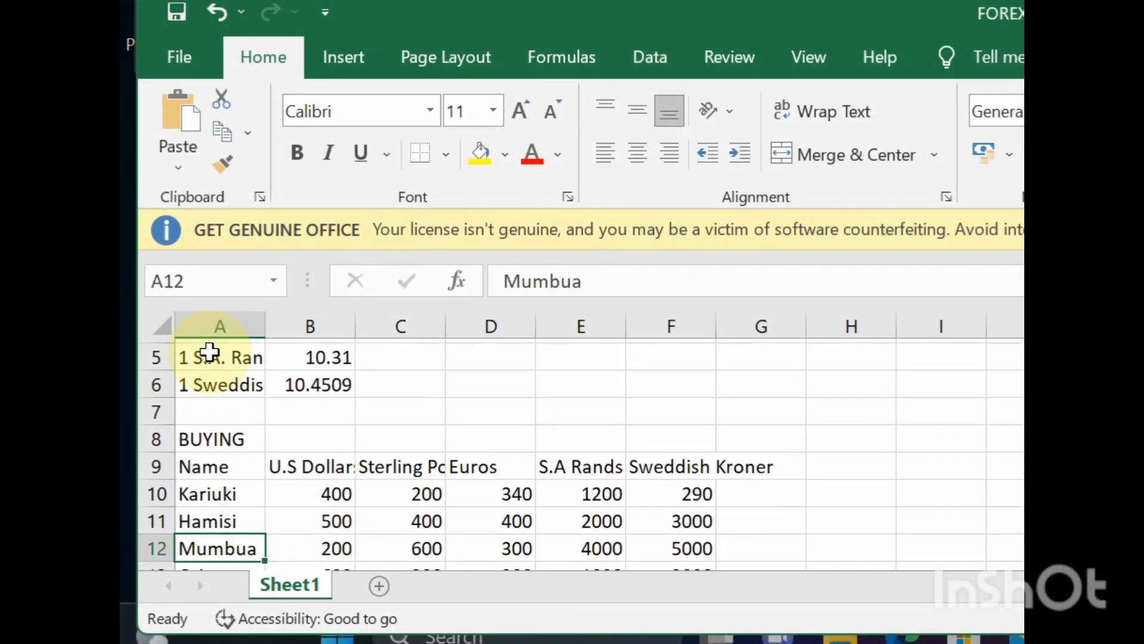
key(Down)
key(Down)
key(Down)
key(Down)
key(Up)
key(Up)
key(Up)
key(Up)
key(Up)
key(Up)
key(Up)
key(Up)
key(Up)
key(Up)
key(Up)
key(Up)
key(Up)
key(Up)
key(Up)
key(Up)
key(Up)
key(Up)
key(Up)
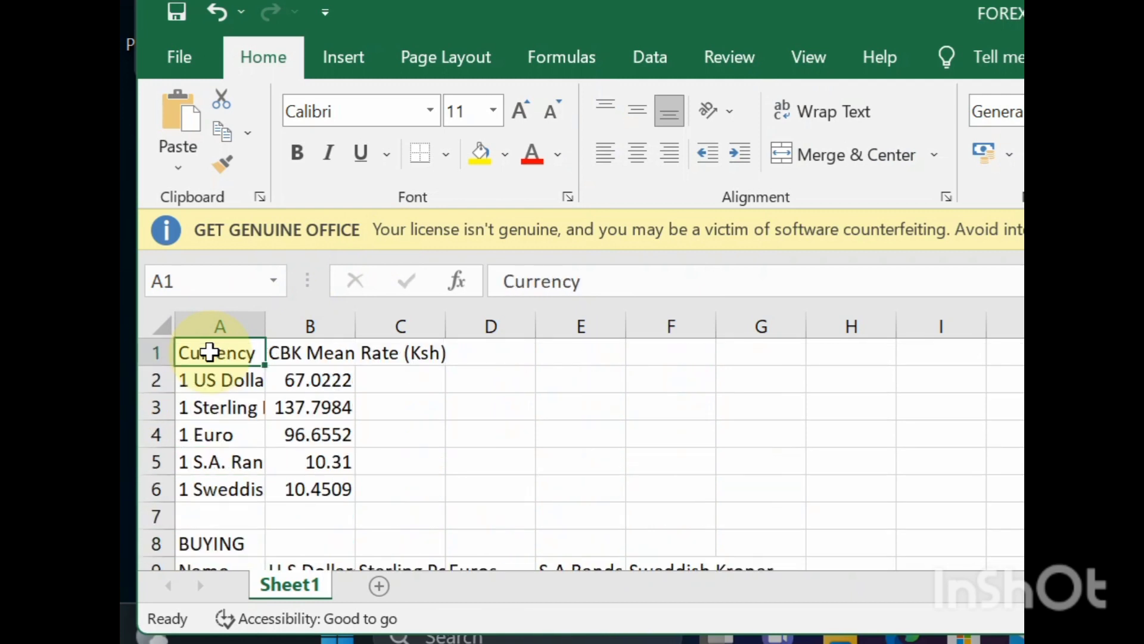
- Insert a row above the Currency header and enter the title EXCHANGE RATES in A1
click(148, 344)
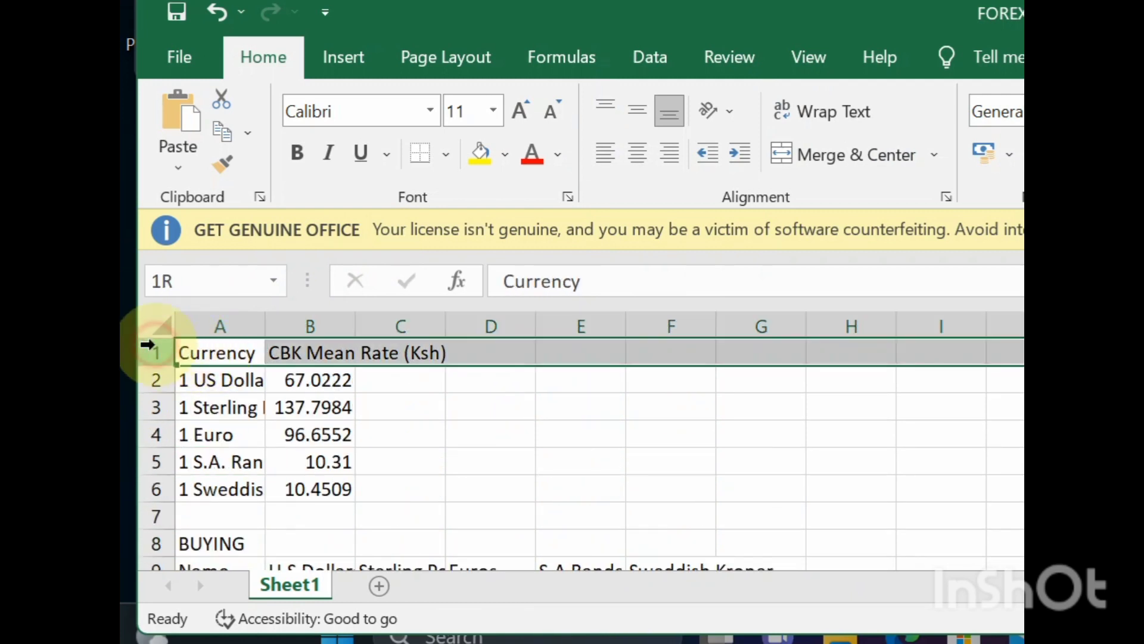
right_click(154, 351)
click(273, 113)
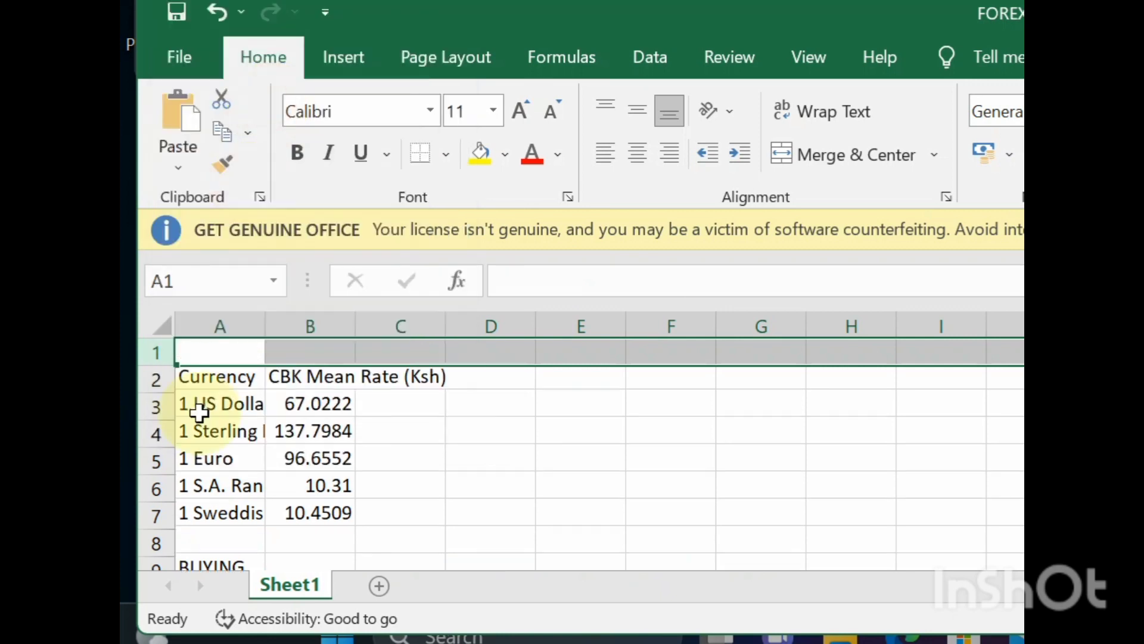
click(207, 345)
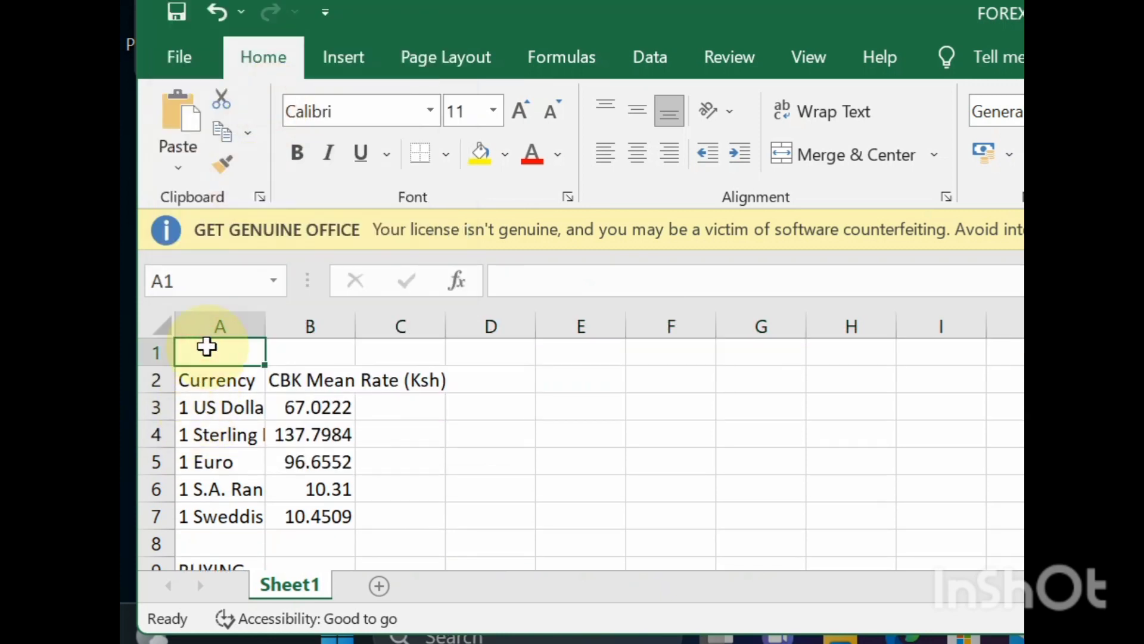
text(EXCHANGE RATES)
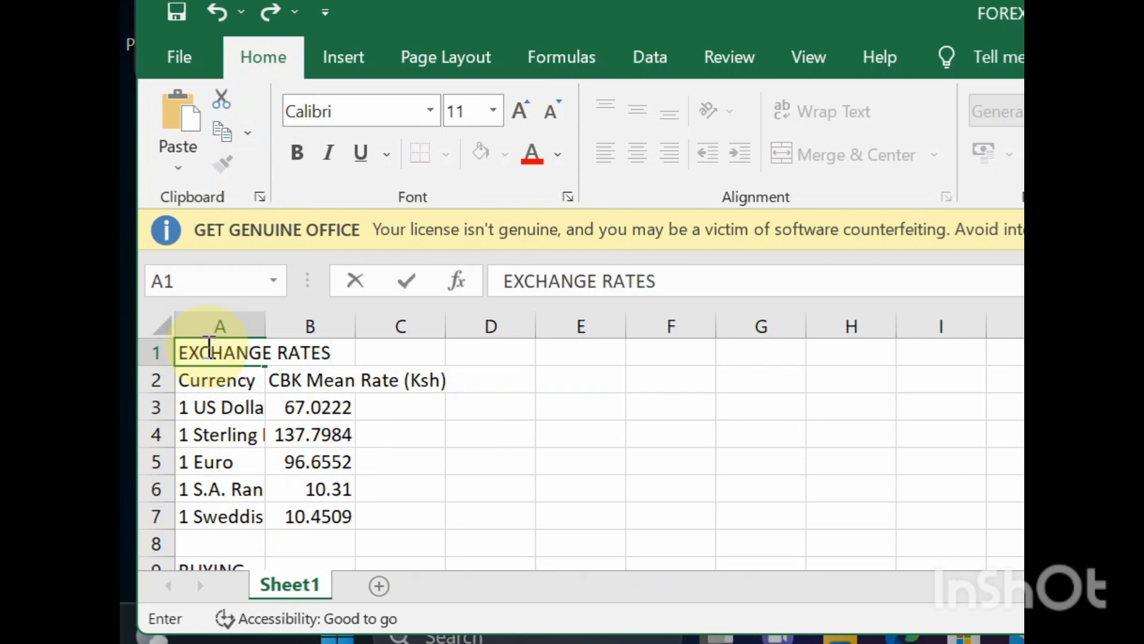
key(Return)
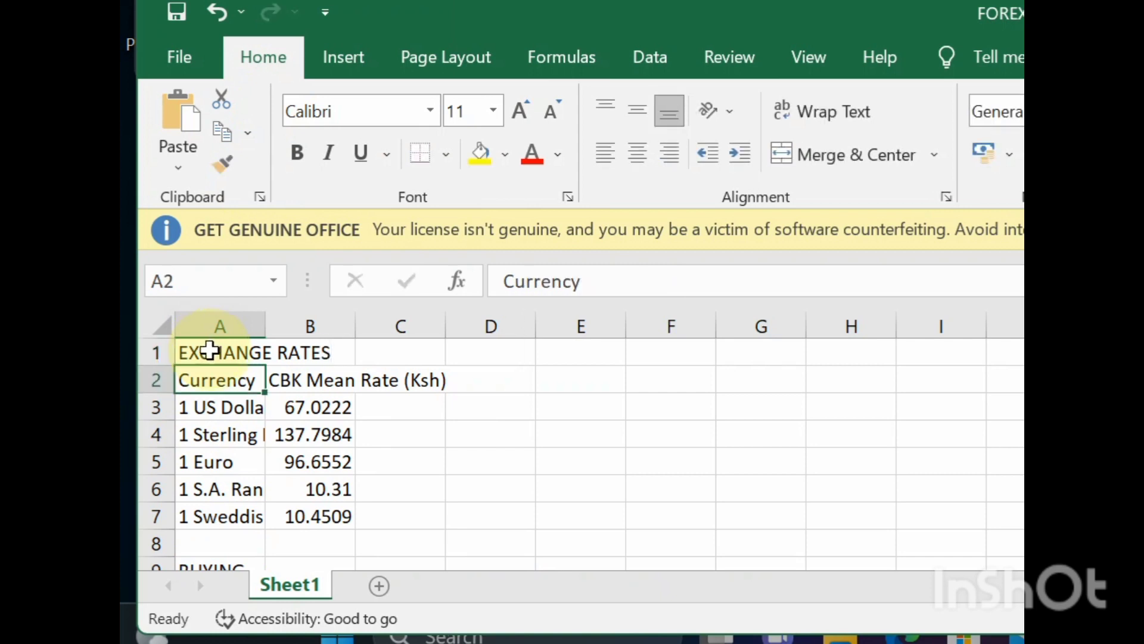
- Make the headers in A2:B2 bold and italic, and widen column B to fit the CBK Mean Rate (Ksh) header
drag(186, 383, 310, 379)
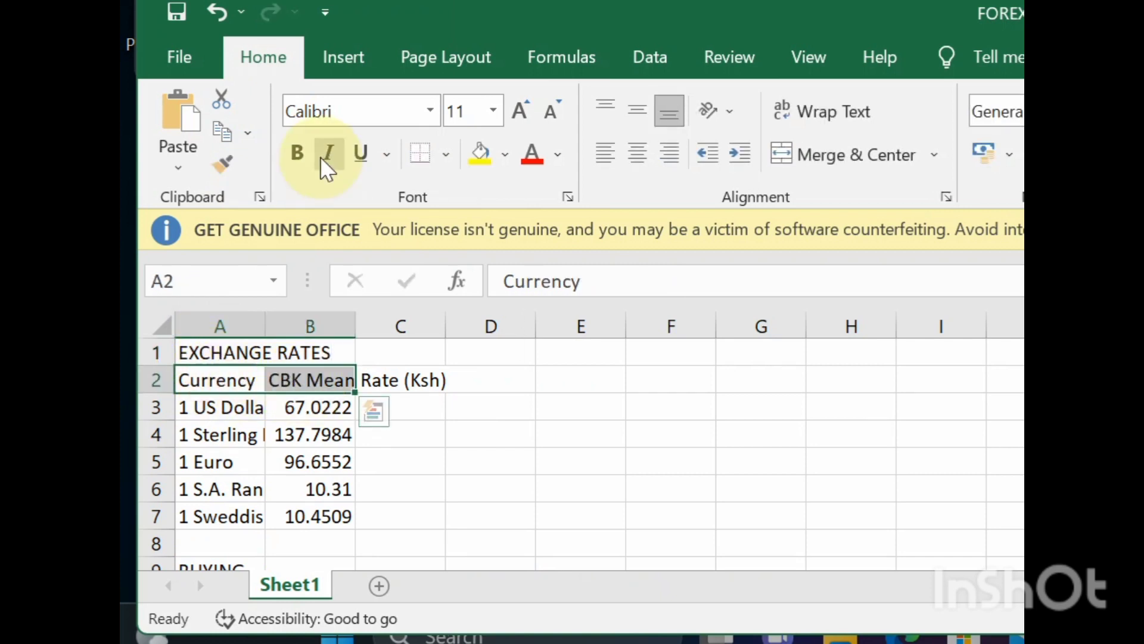
click(300, 163)
click(327, 159)
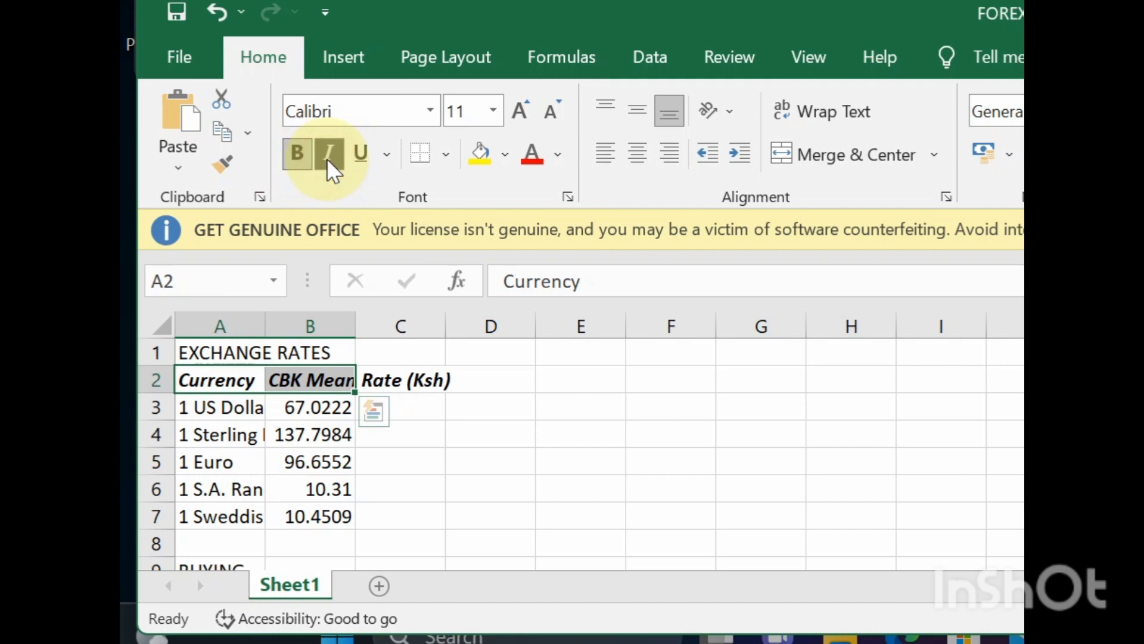
click(322, 382)
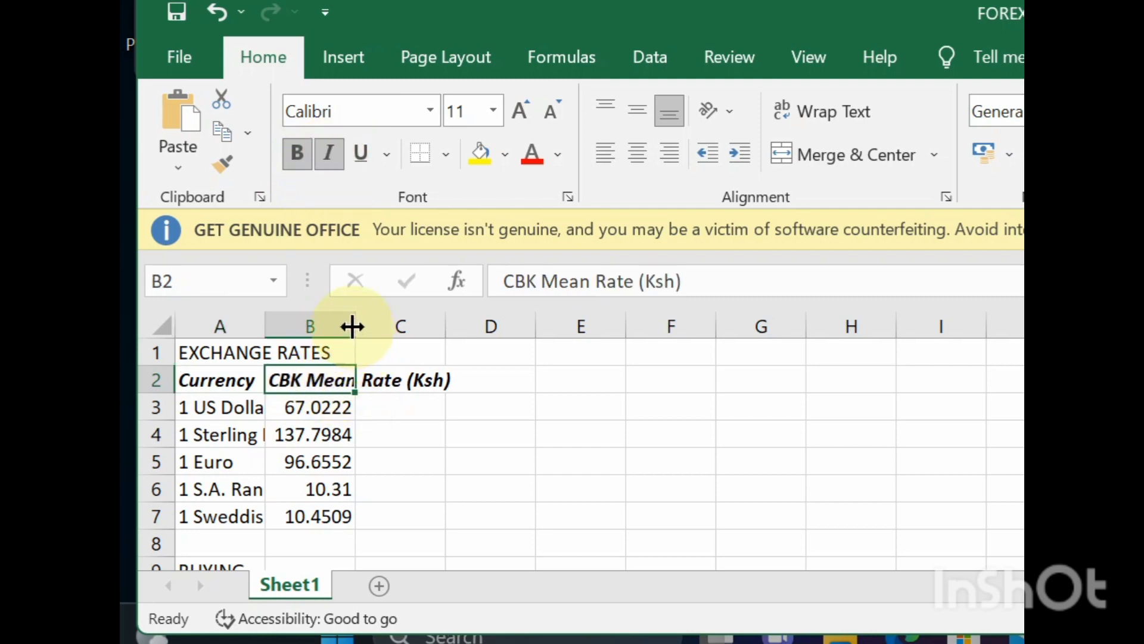
drag(352, 326, 475, 340)
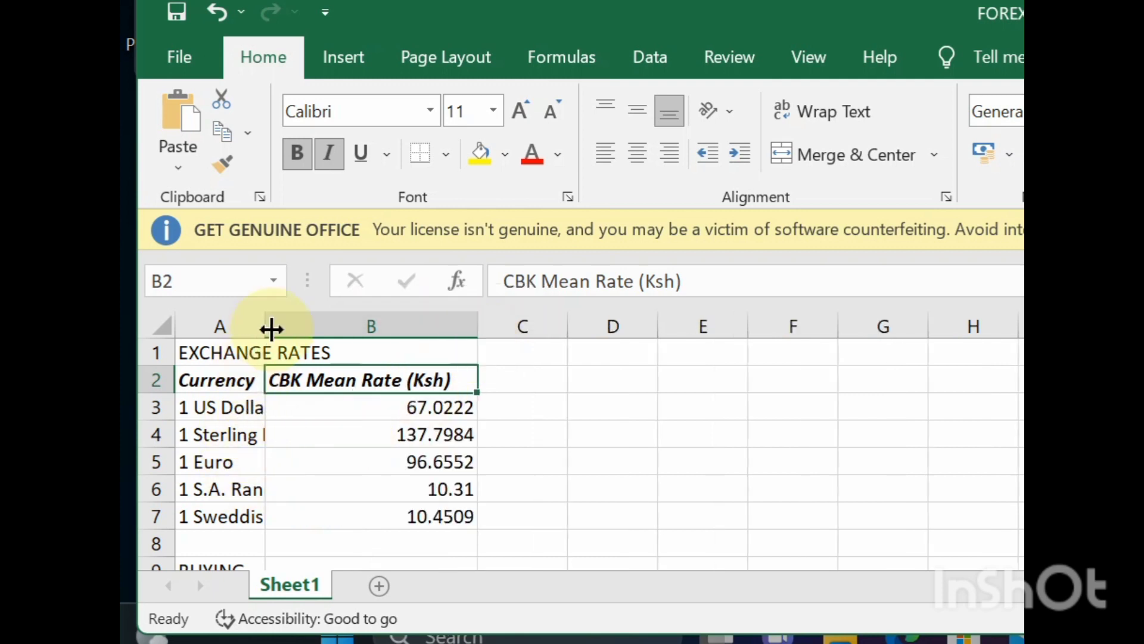
- Widen column A to fit the currency names, and apply a bold blue heading style with a bottom border to BUYING in A9
drag(268, 327, 332, 331)
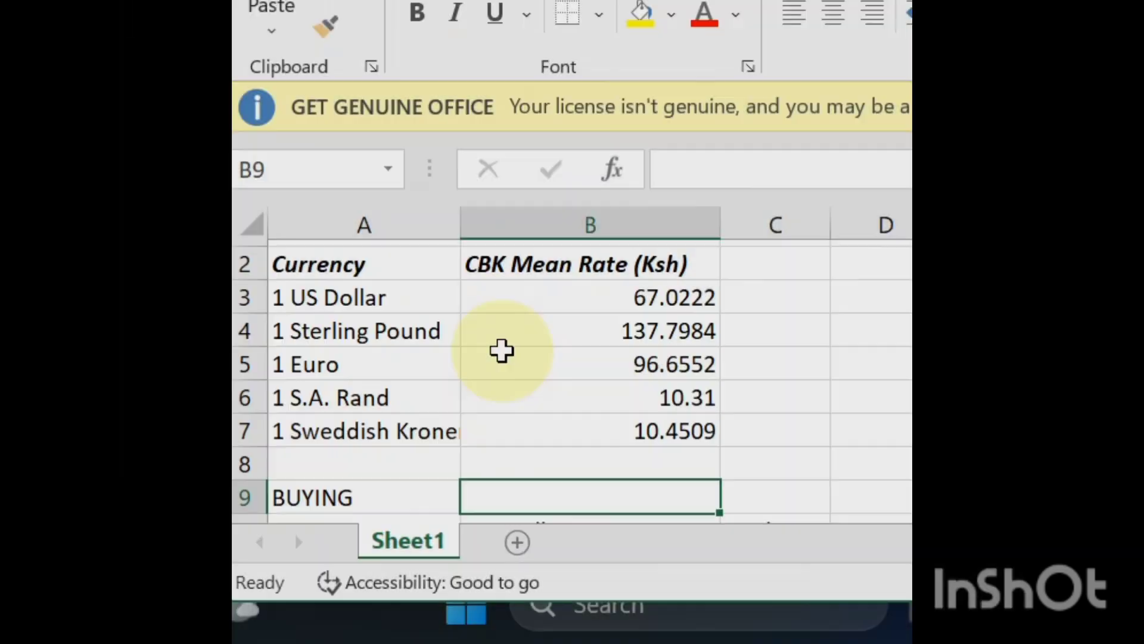
key(Down)
key(Down)
key(Down)
key(Down)
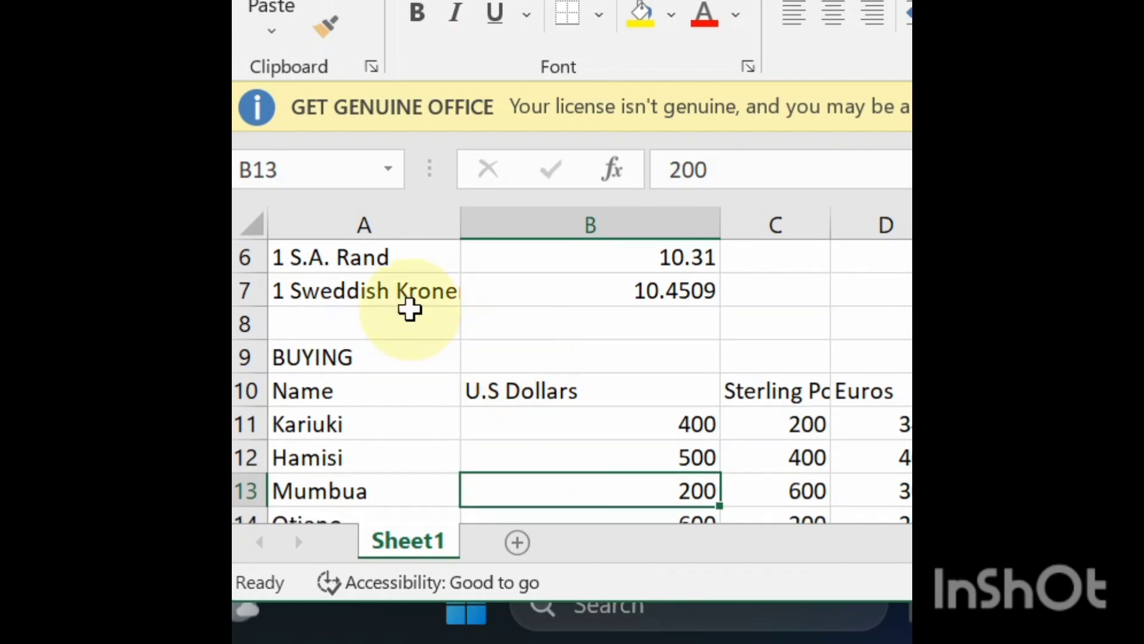
click(350, 354)
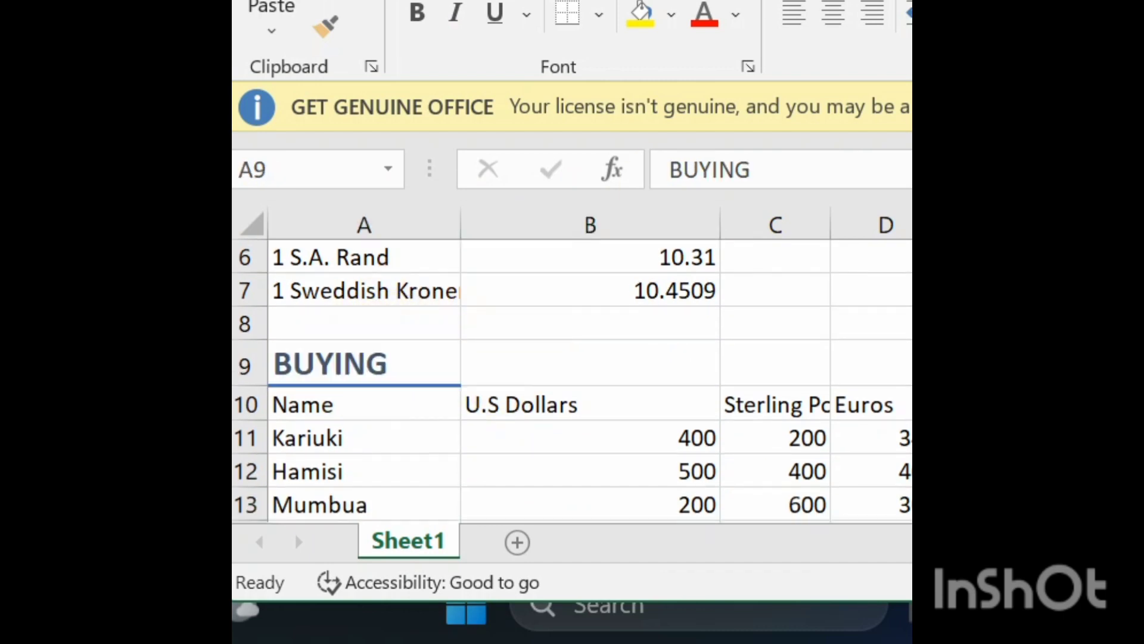
click(911, 178)
- Make the BUYING table's column headers in A10:F10 bold and italic
drag(378, 395, 910, 401)
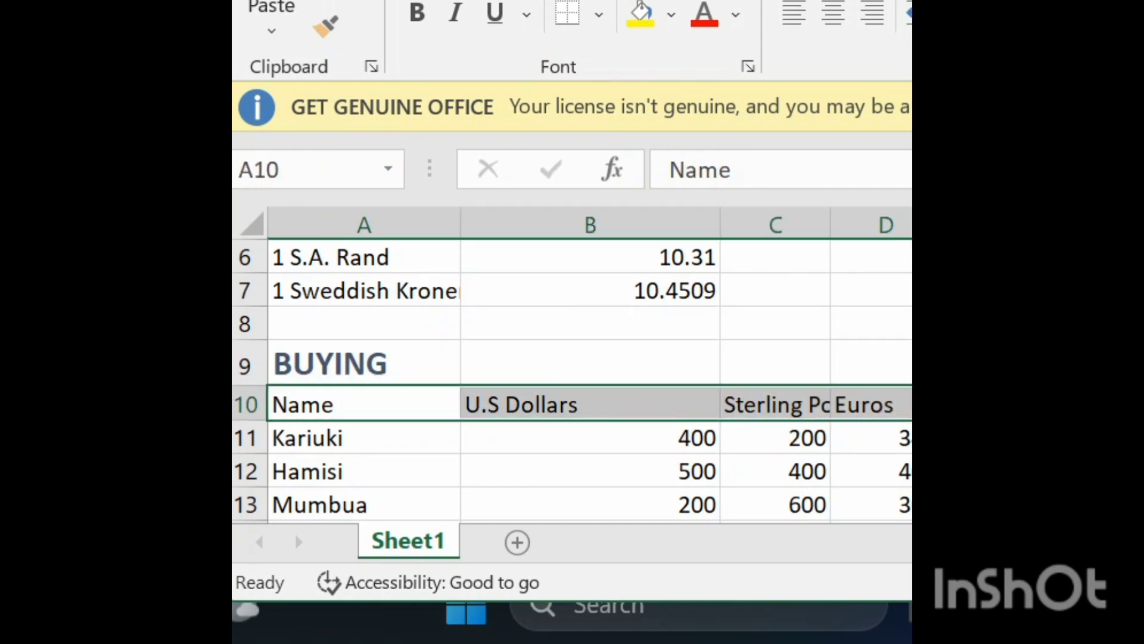
click(417, 15)
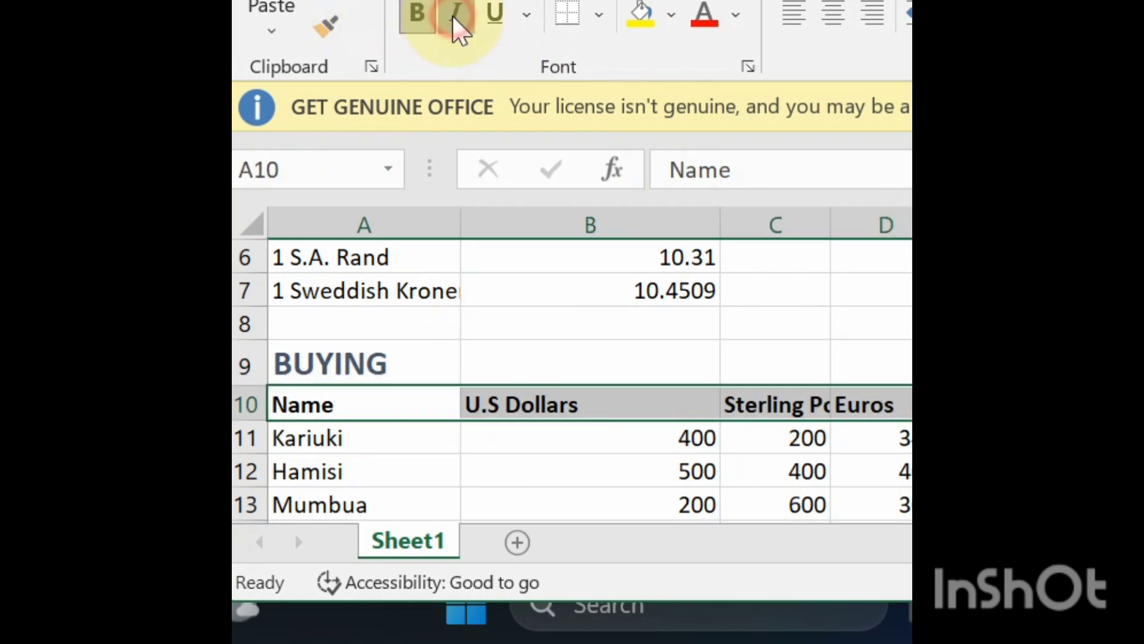
click(454, 14)
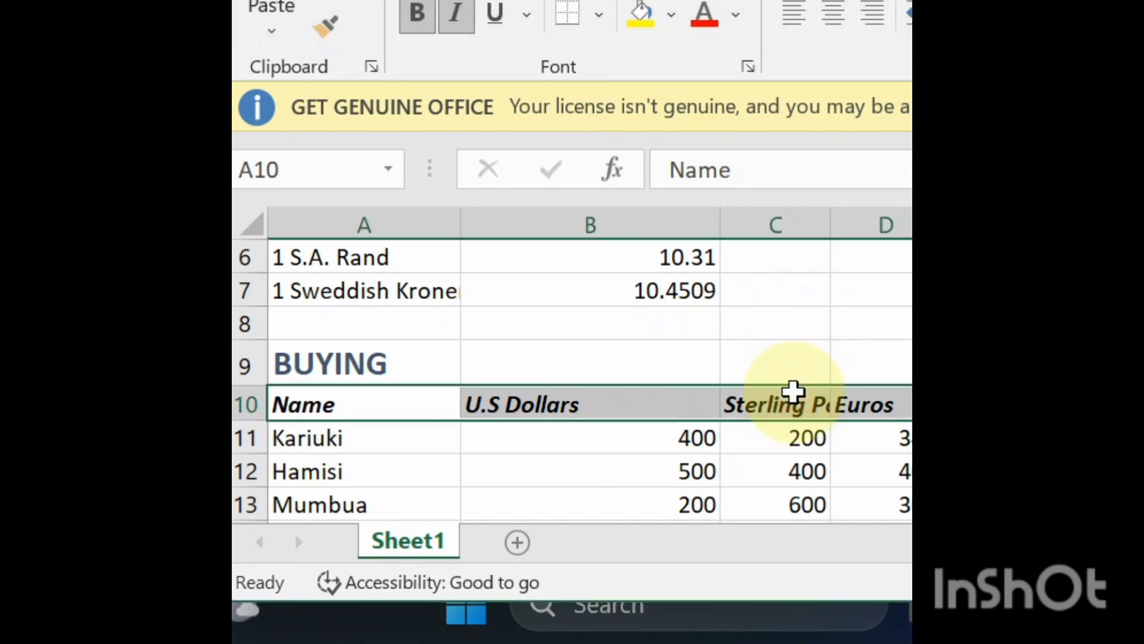
- Wrap the text of the Sterling Pounds and Sweddish Kroner headers in C10 and F10
click(793, 392)
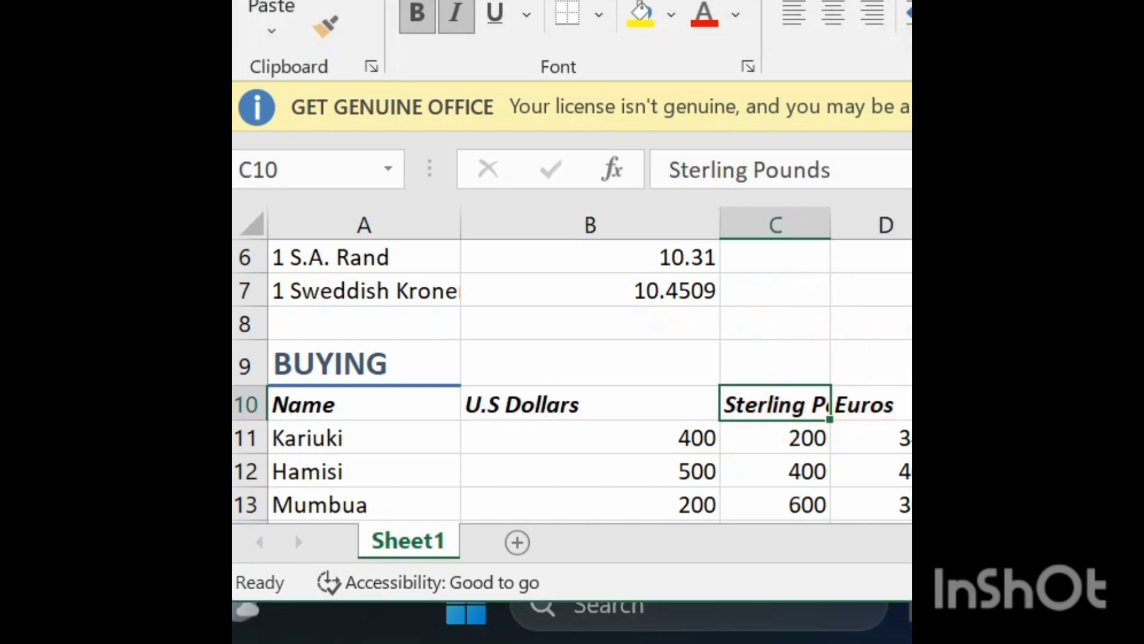
ctrl+click(1103, 403)
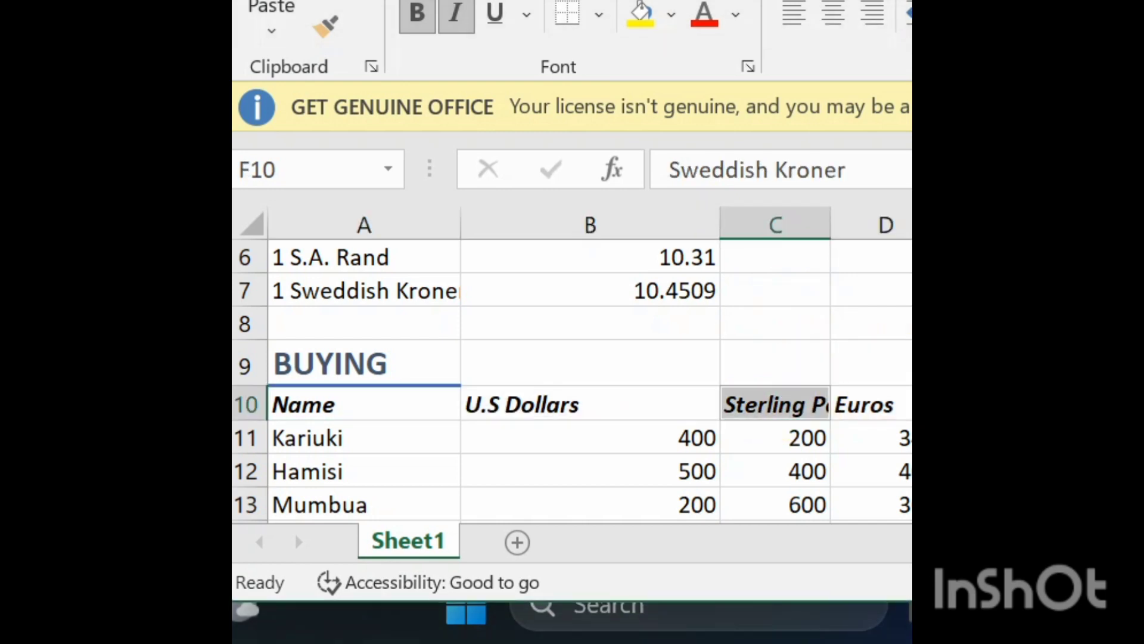
key(alt+h)
key(w)
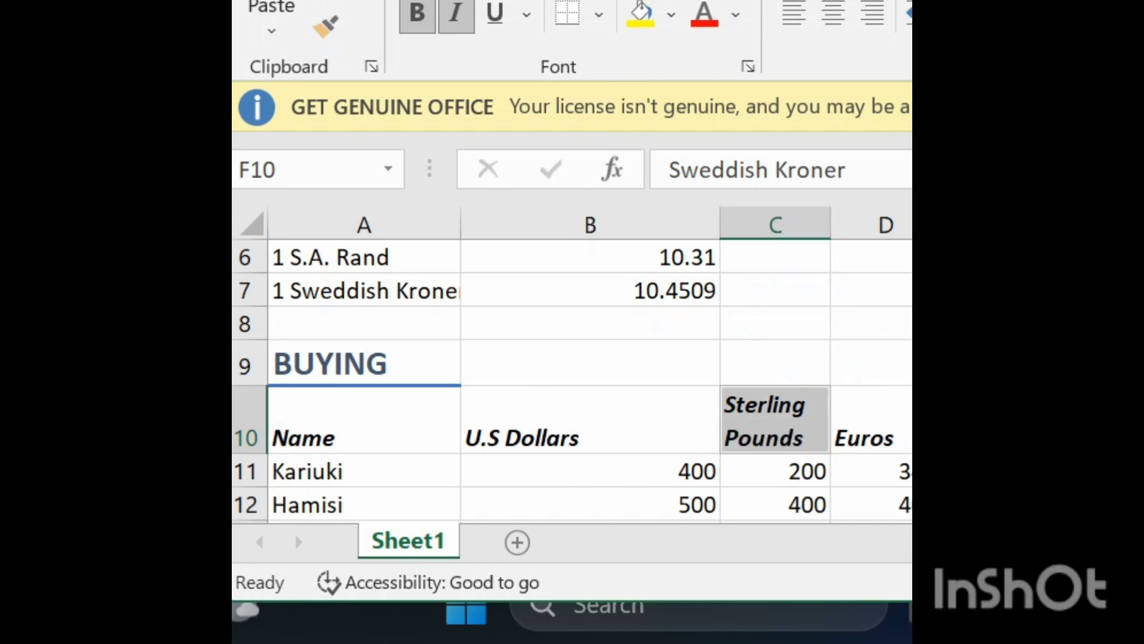
click(947, 400)
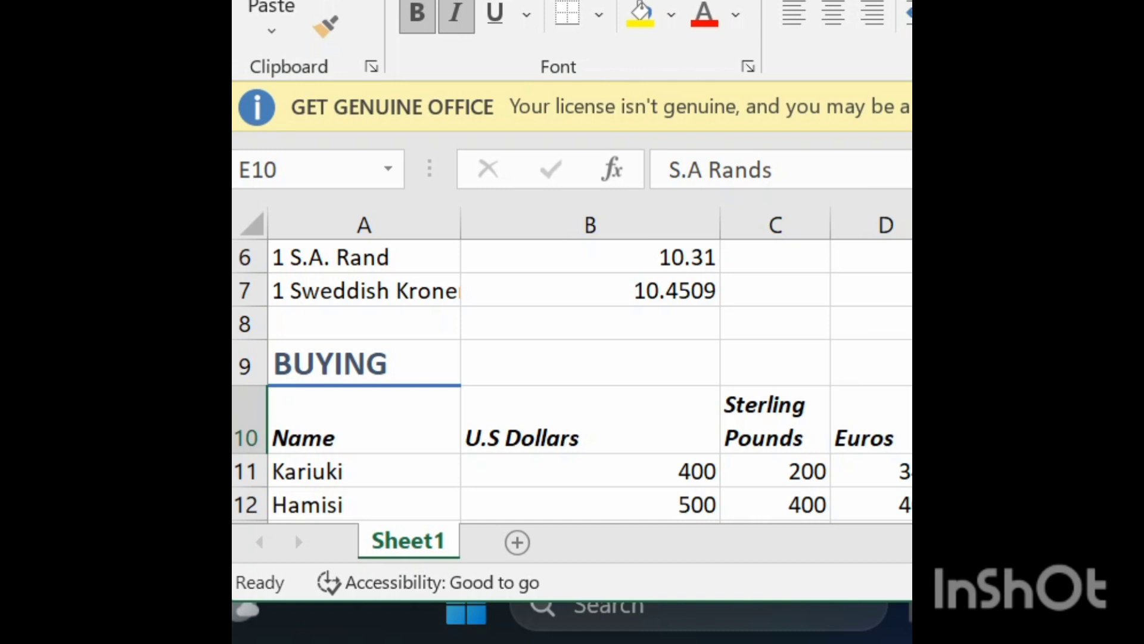
- Align the BUYING header row A10:F10 to the top of its cells
click(316, 409)
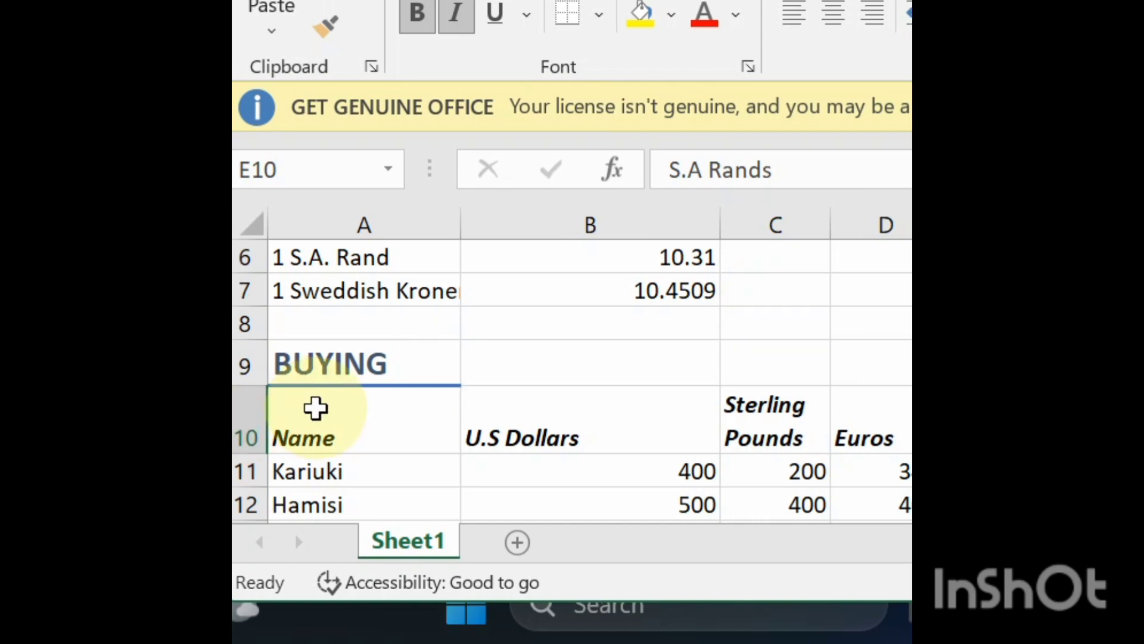
drag(317, 408, 953, 411)
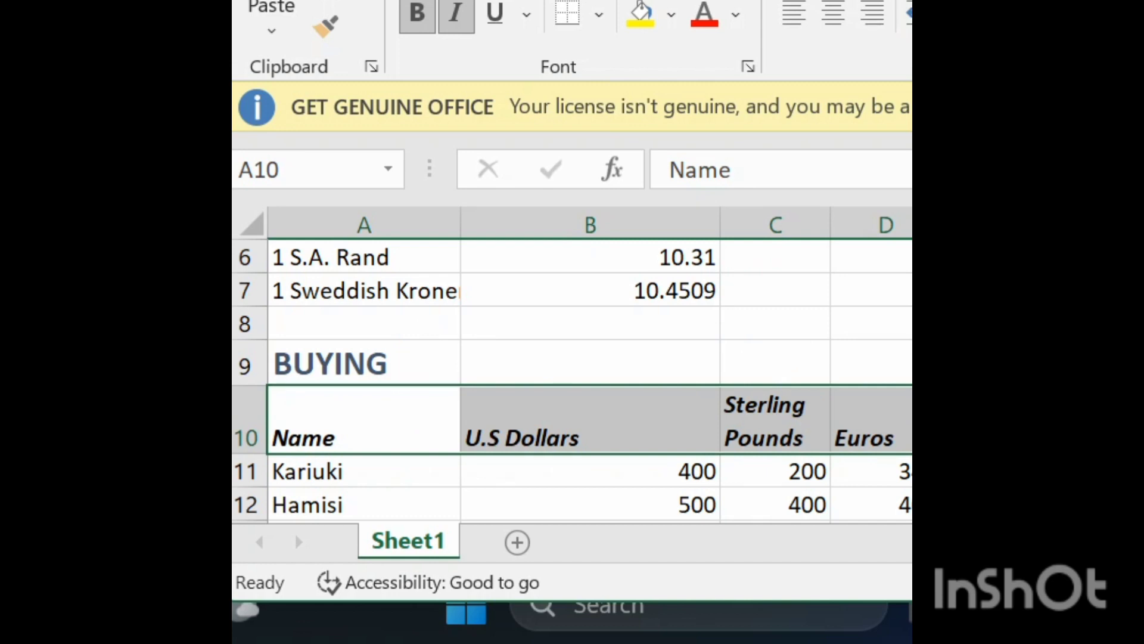
click(793, 1)
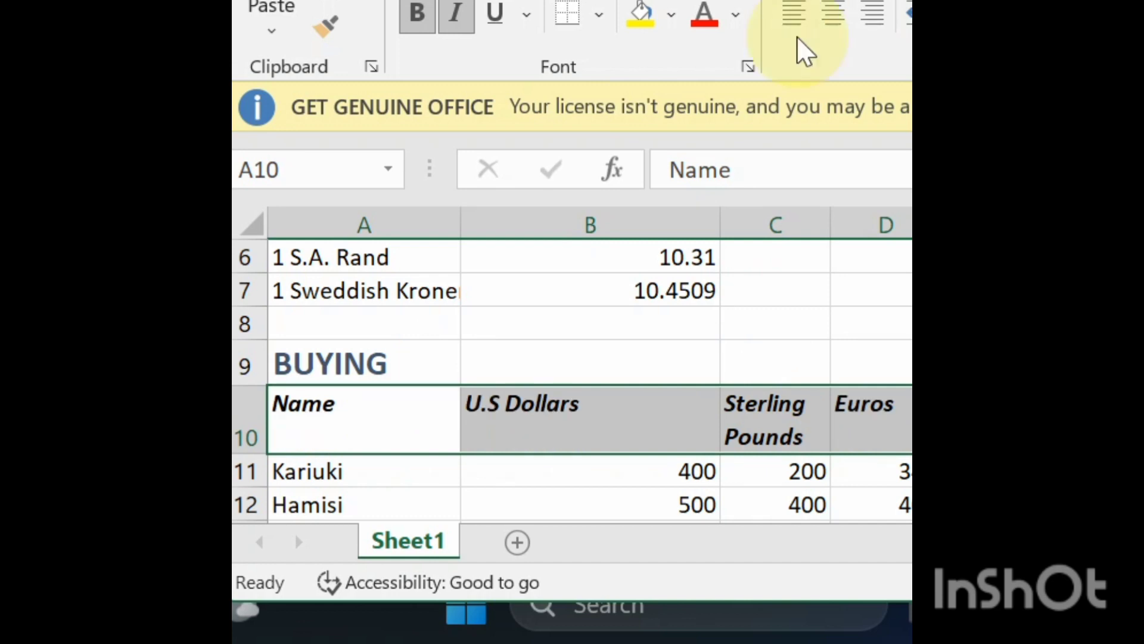
- Apply the same bold blue heading style used for BUYING to the SELLING title in A17
click(669, 424)
key(Down)
key(Down)
key(Down)
key(Down)
key(Down)
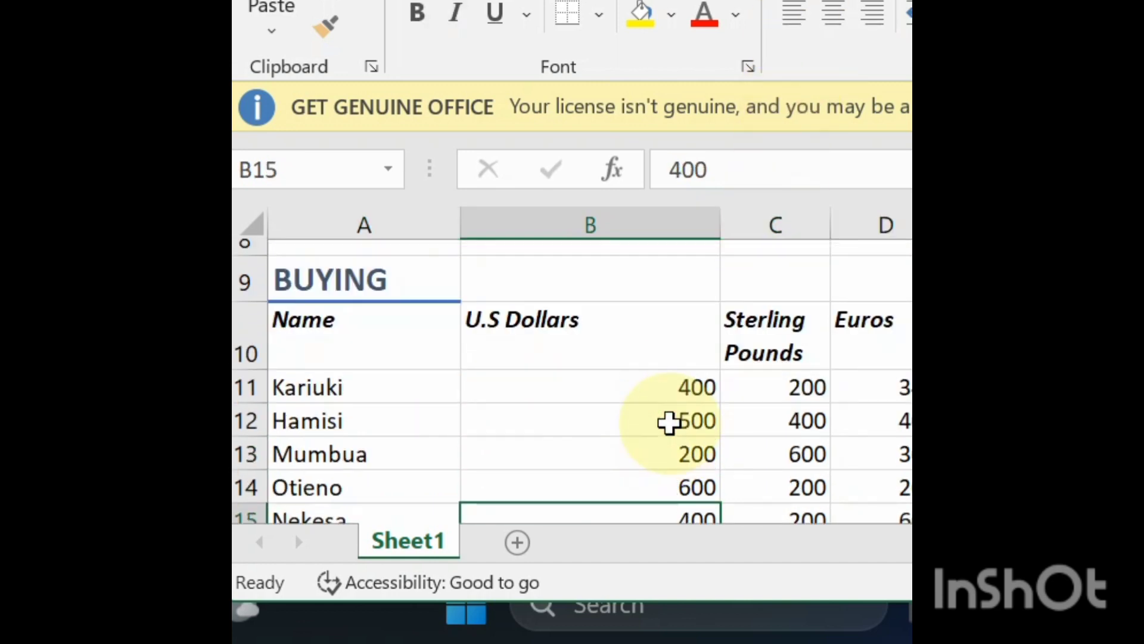
key(Down)
key(Down)
key(Down)
key(Down)
key(Down)
key(Down)
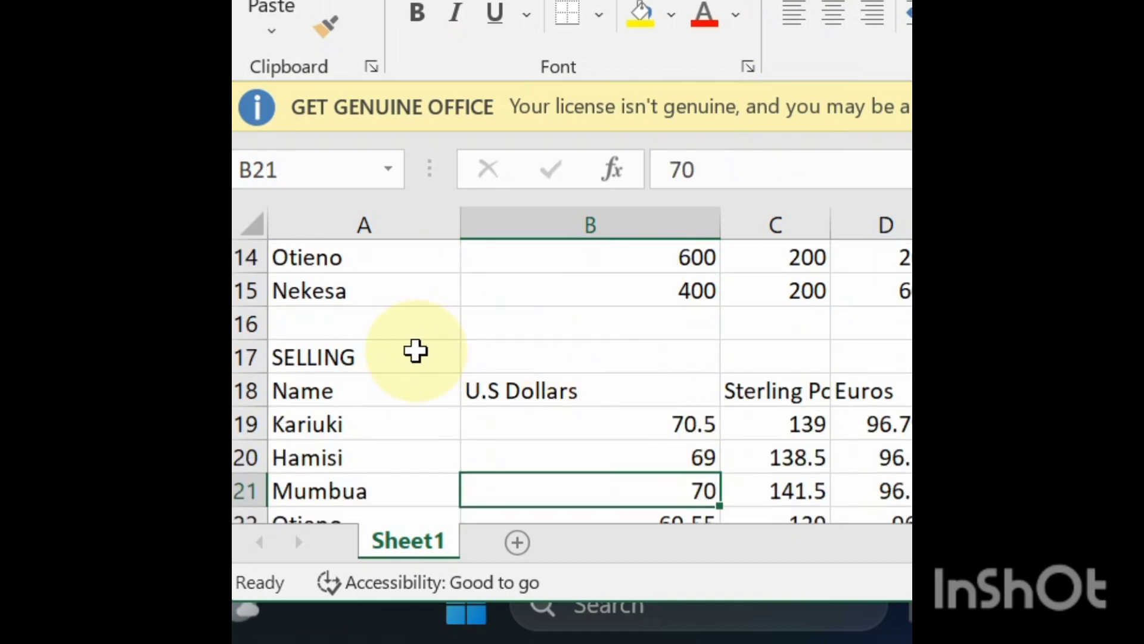
click(415, 351)
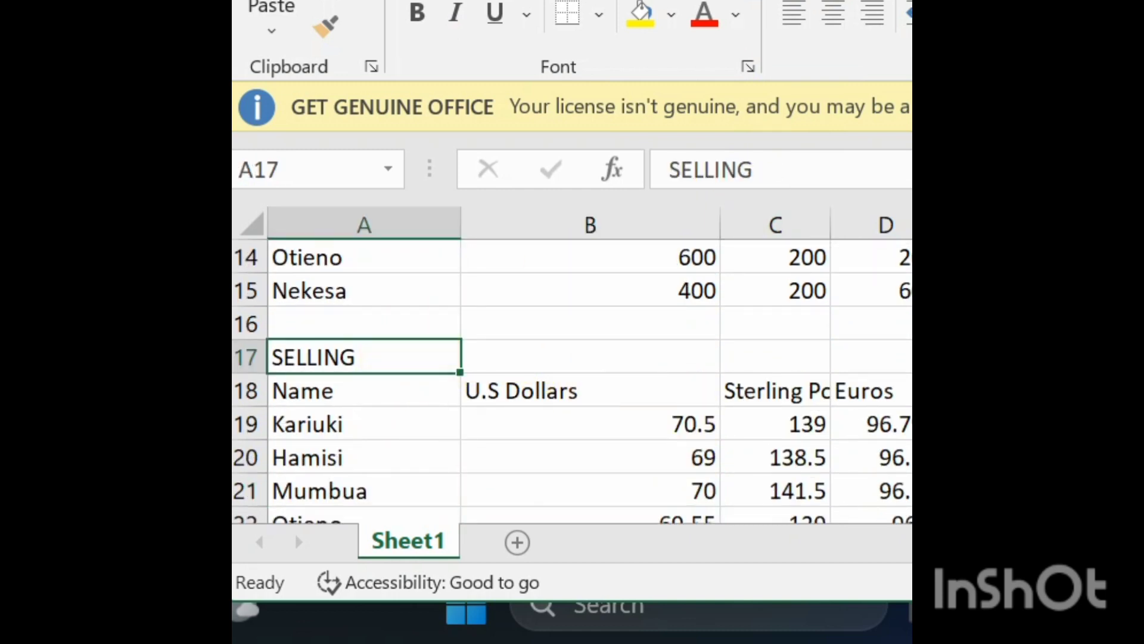
click(1133, 196)
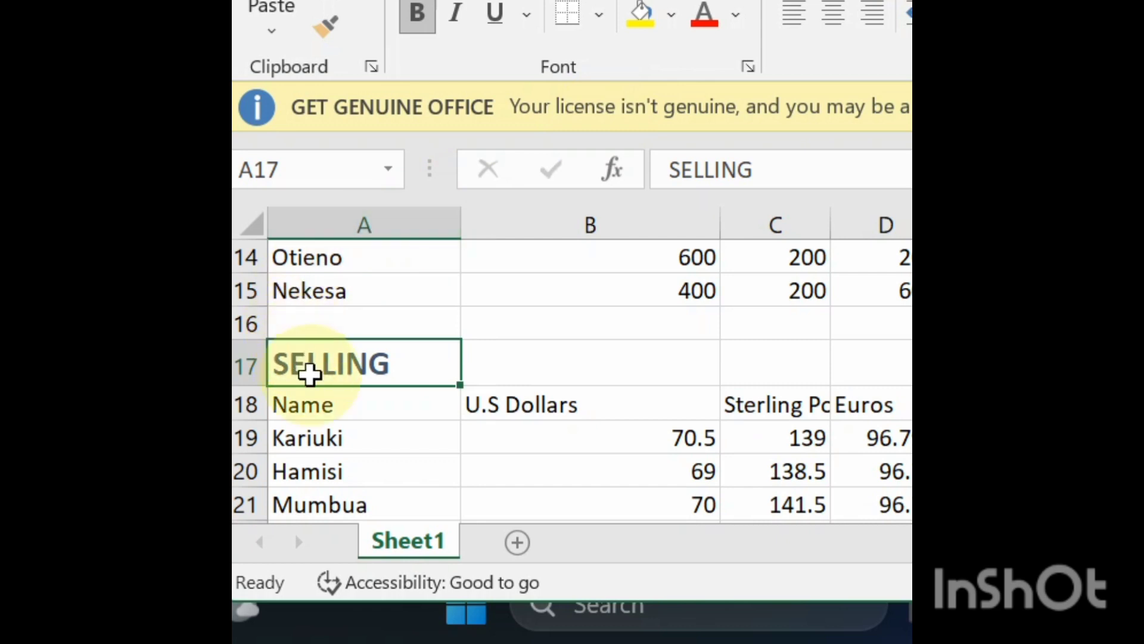
- Make the SELLING table's column headers in A18:F18 bold and italic
drag(322, 404, 911, 400)
click(420, 17)
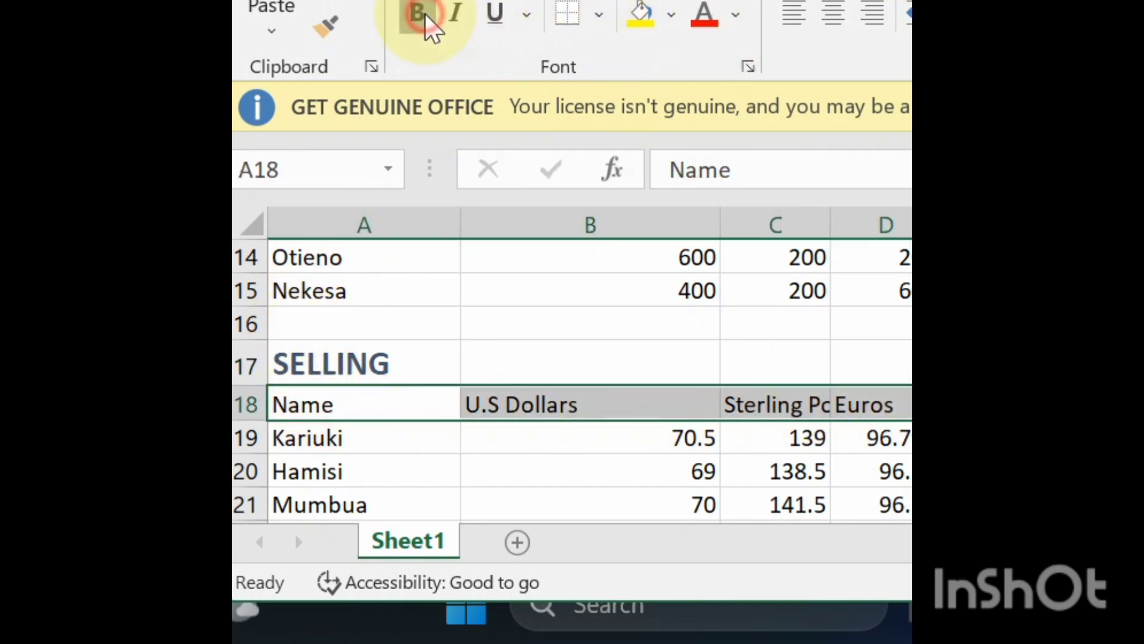
click(457, 18)
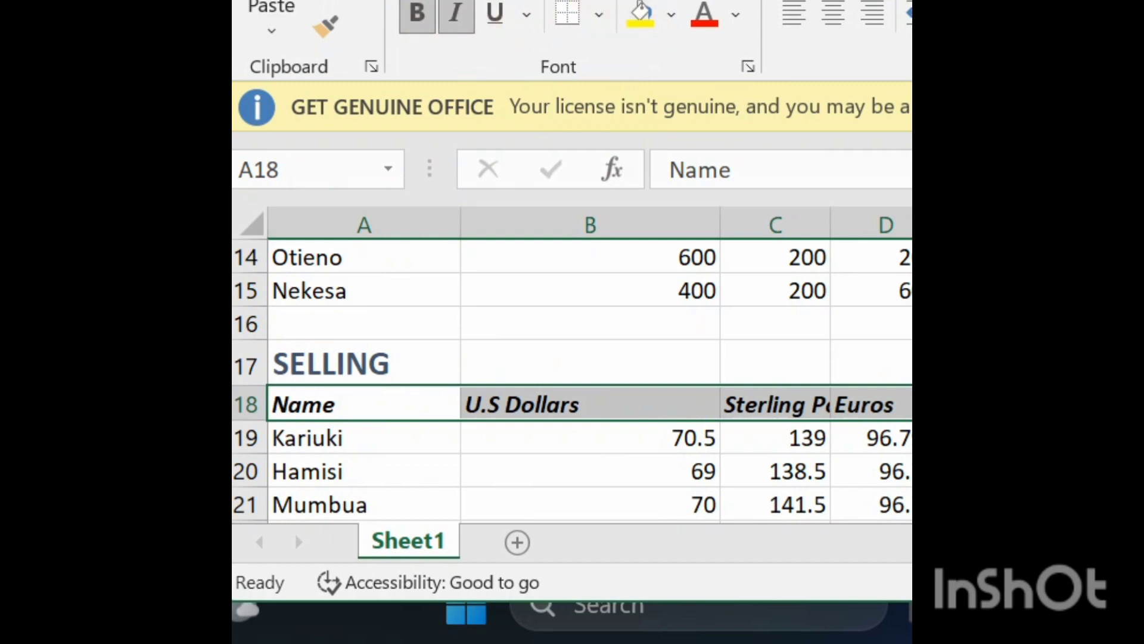
- Wrap the Sterling Pounds and Sweddish Kronner headers in C18 and F18, and top-align the SELLING header row A18:F18
click(796, 406)
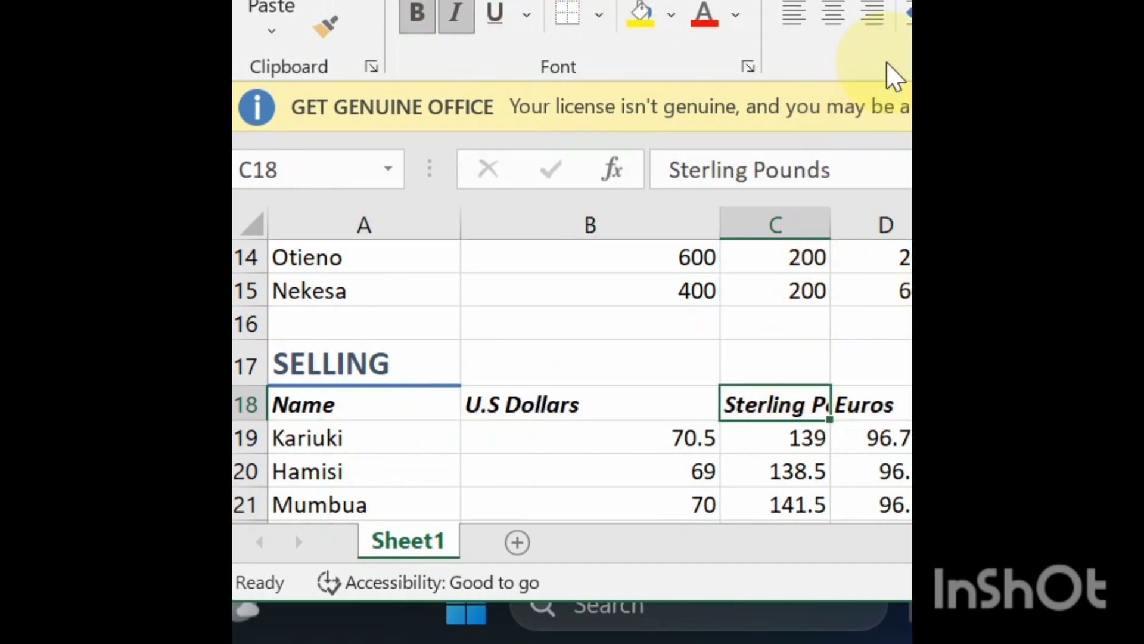
key(alt+h)
key(w)
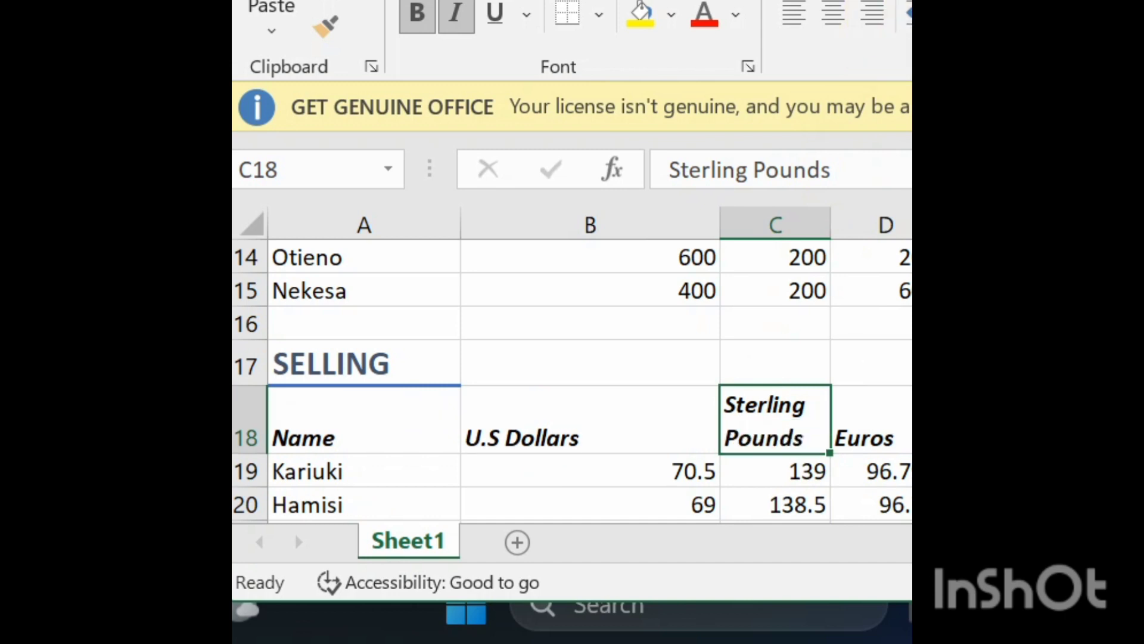
click(1102, 419)
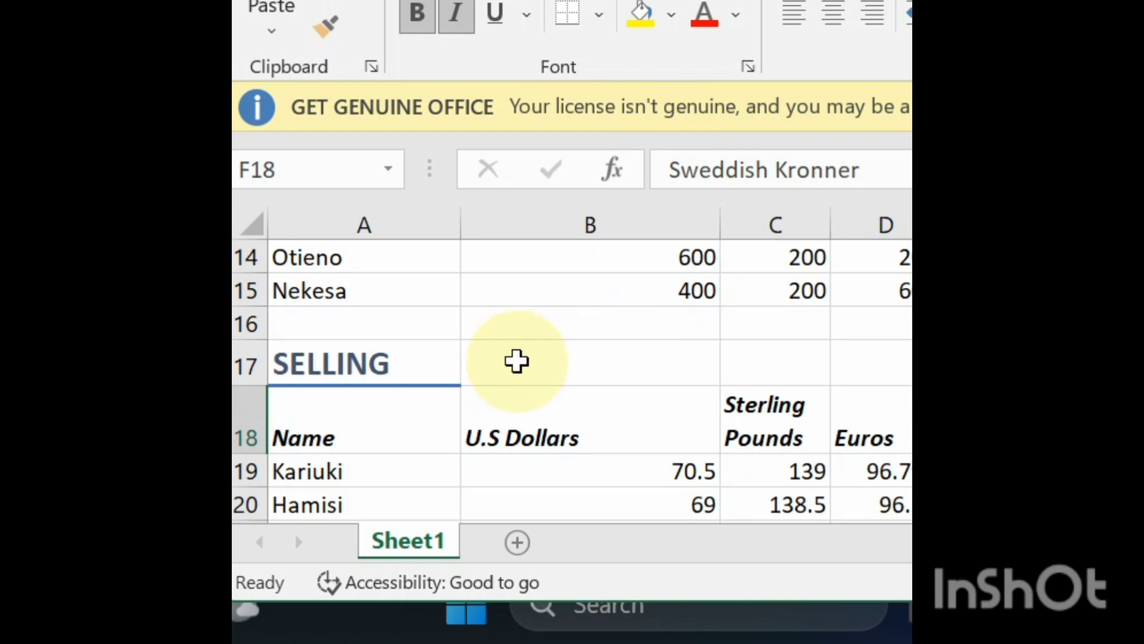
drag(391, 427, 870, 424)
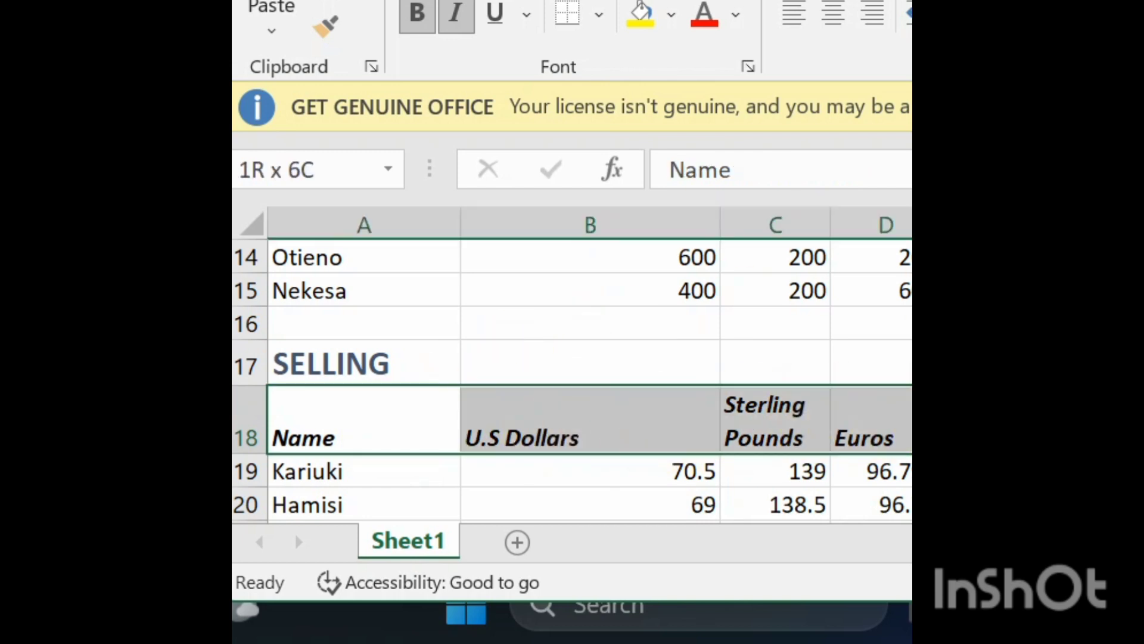
click(794, 13)
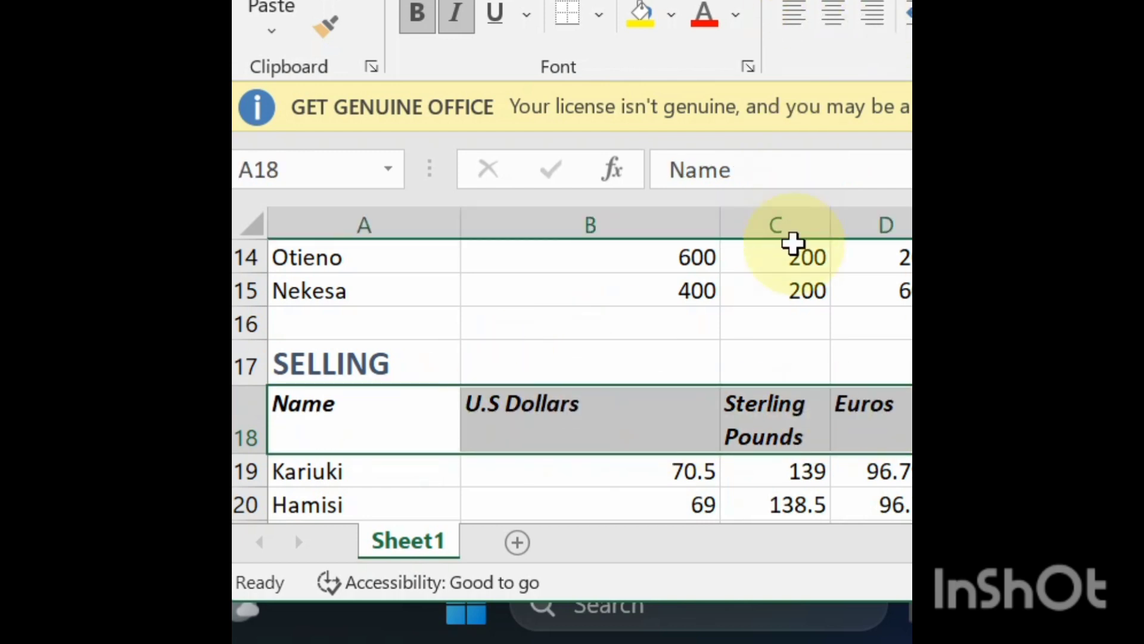
- Check the formatted sheet from the end of the SELLING table back up to the EXCHANGE RATES table
click(741, 414)
key(Down)
key(Down)
key(Down)
key(Down)
key(Down)
key(Down)
key(Down)
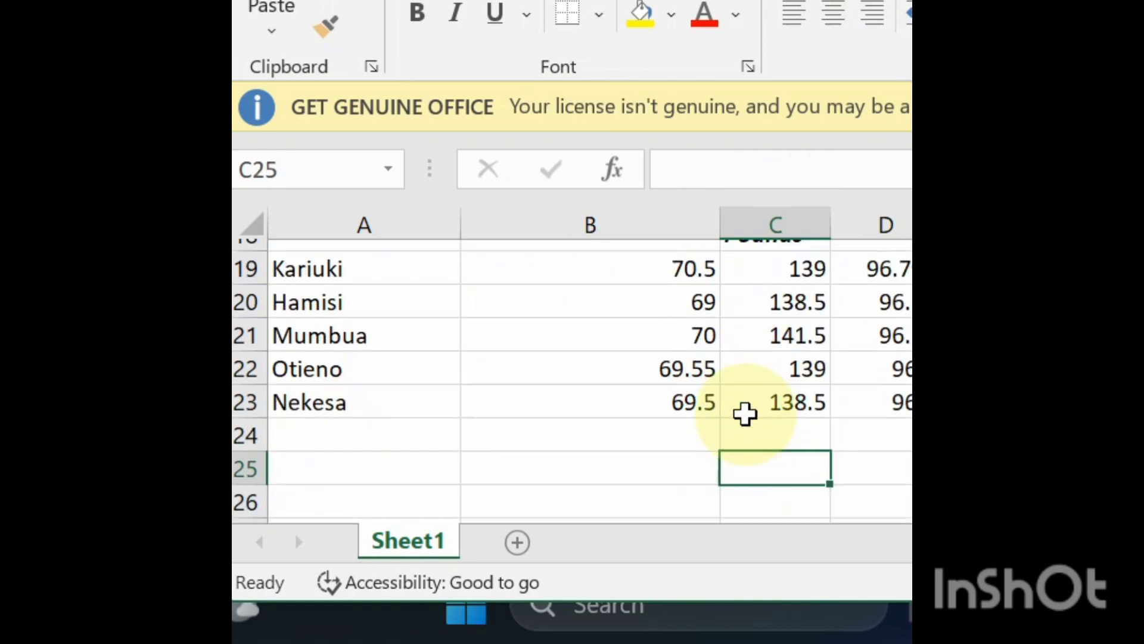
key(Down)
key(Down)
key(Up)
key(Up)
key(Up)
key(Up)
key(Up)
key(Up)
key(Up)
key(Up)
key(Up)
key(Up)
key(Up)
key(Up)
key(Up)
key(Up)
key(Up)
key(Up)
key(Up)
key(Up)
key(Up)
key(Up)
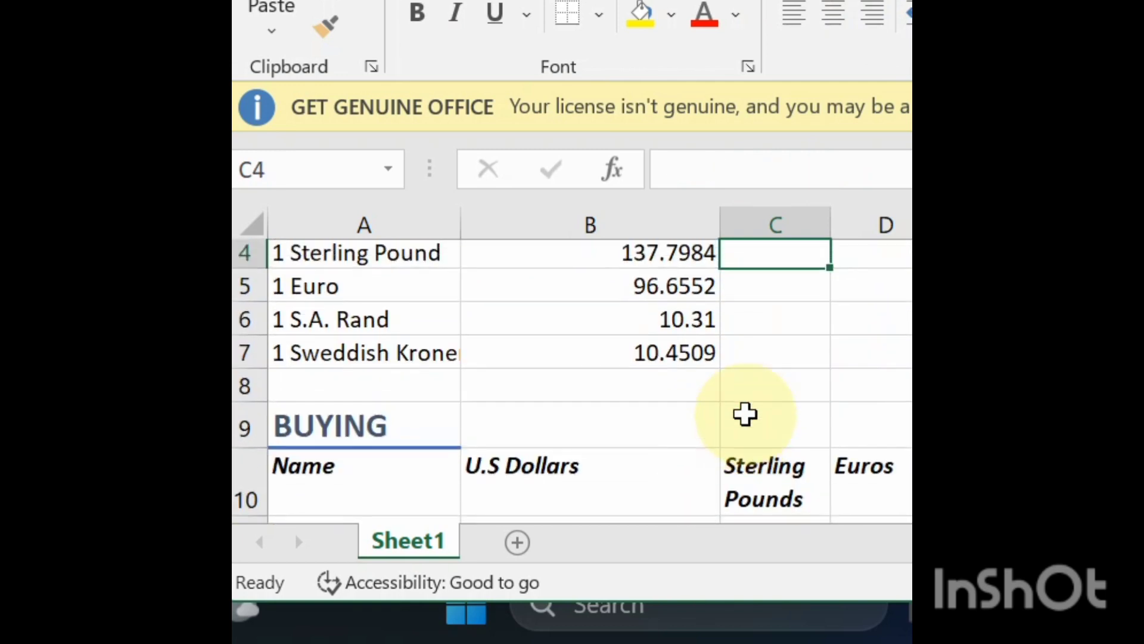
key(Up)
key(Up)
key(Up)
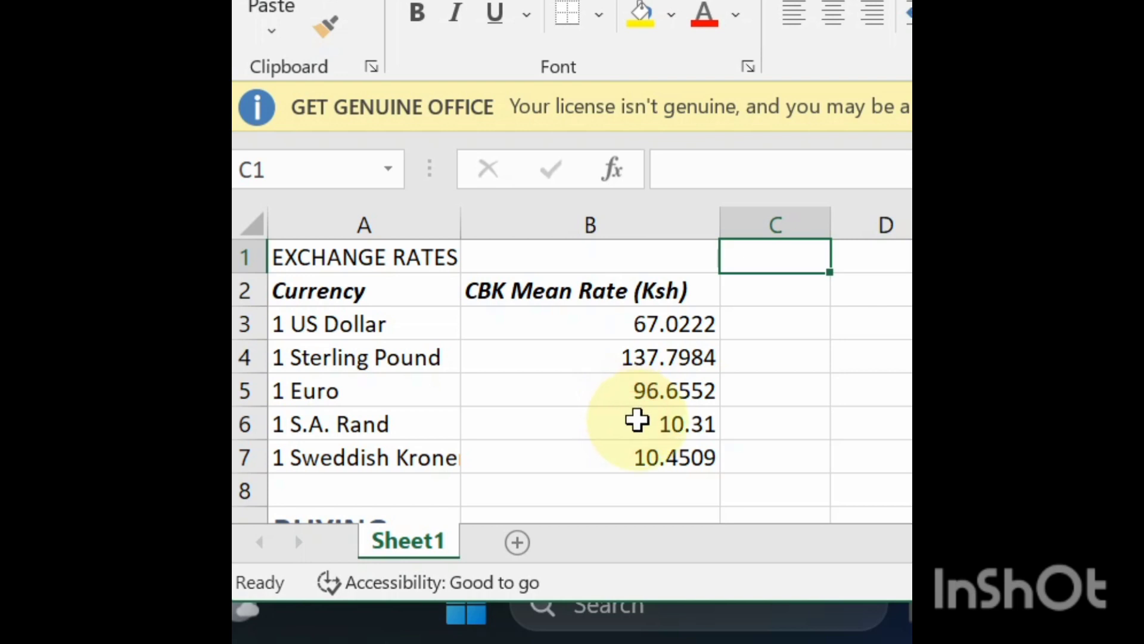
- Try to enter the S.A. Rand rate in B6 as 10.3100 by adding two trailing zeros
click(647, 425)
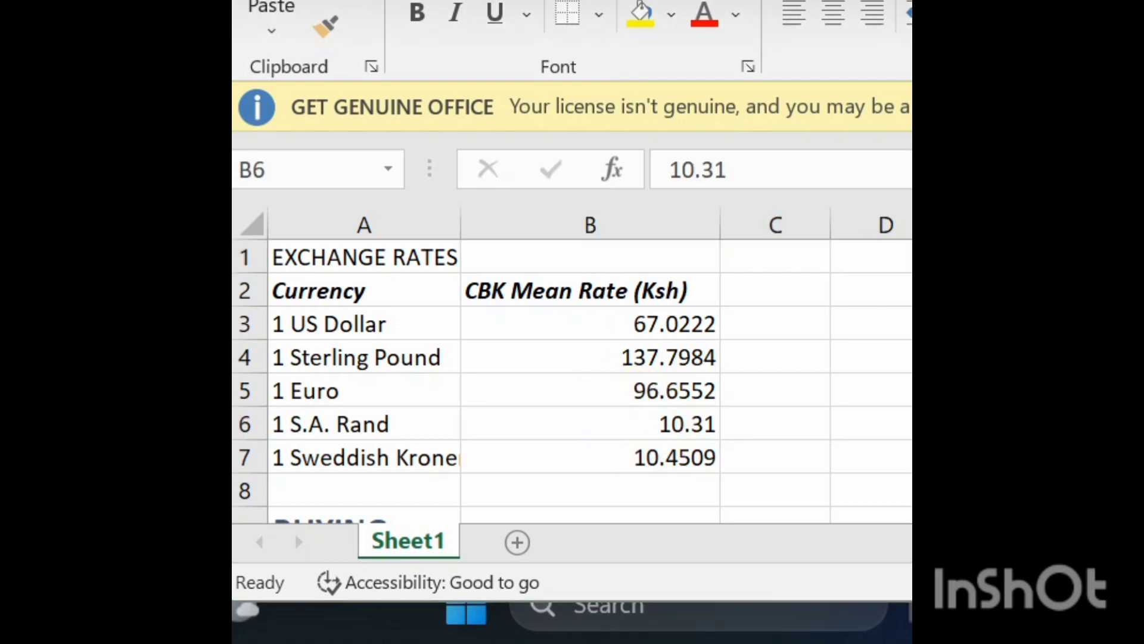
double_click(695, 423)
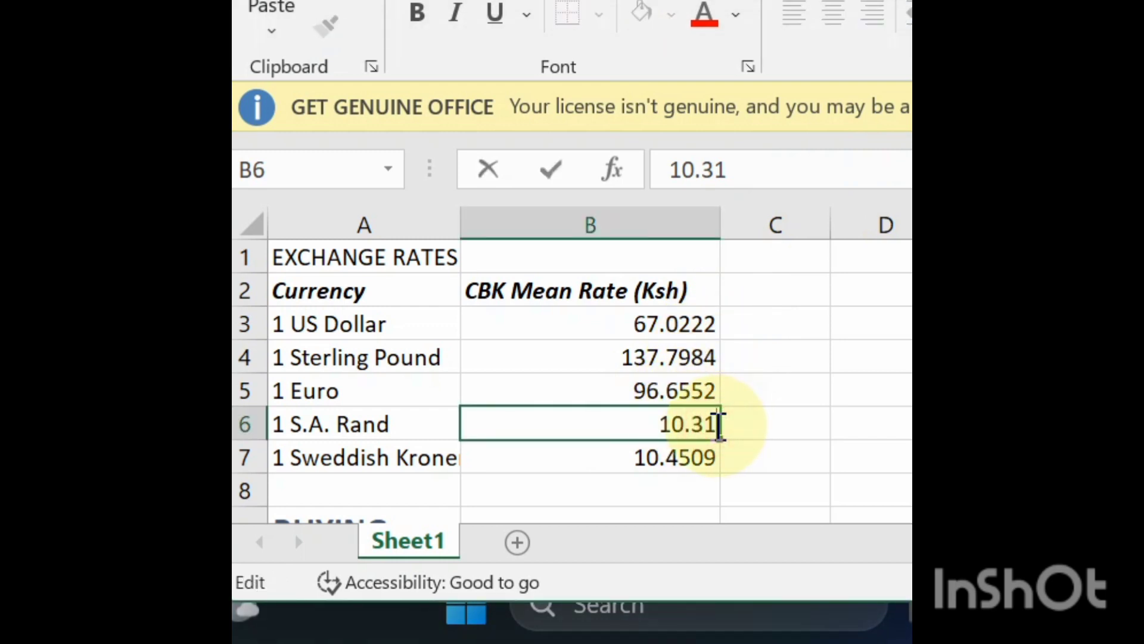
text(00)
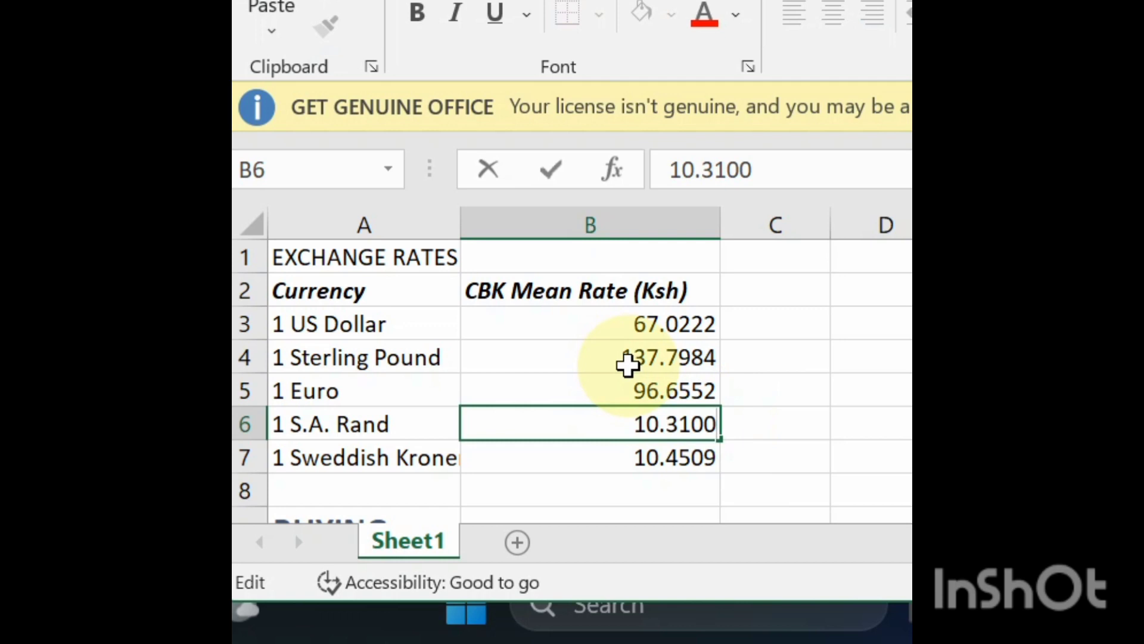
key(Return)
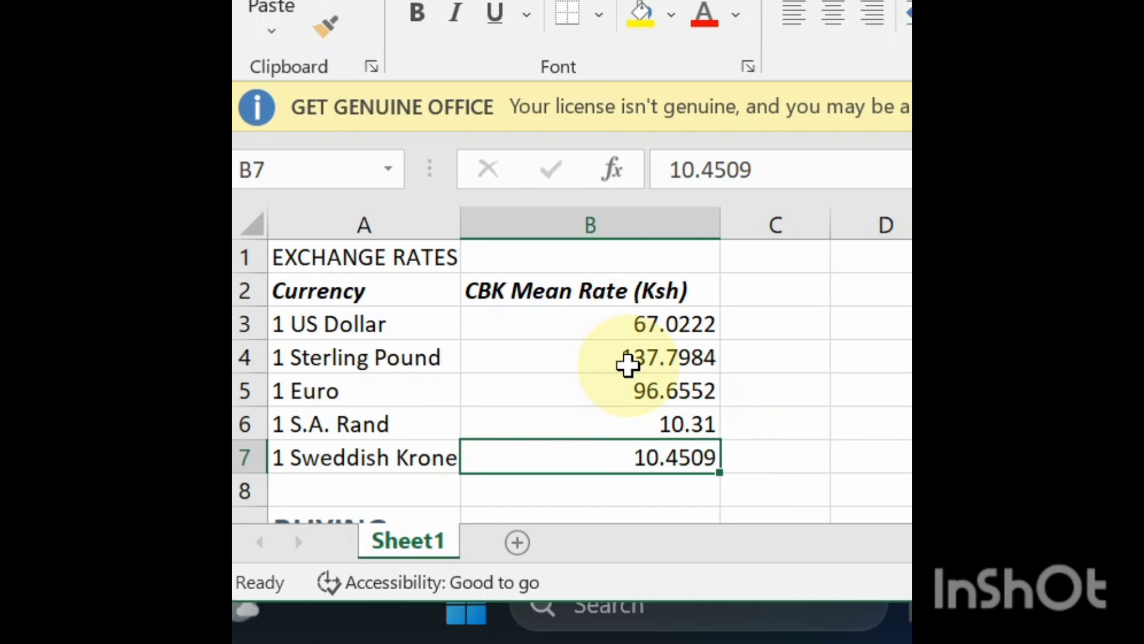
- Format the S.A. Rand rate in B6 to show four decimal places, as 10.3100
key(Up)
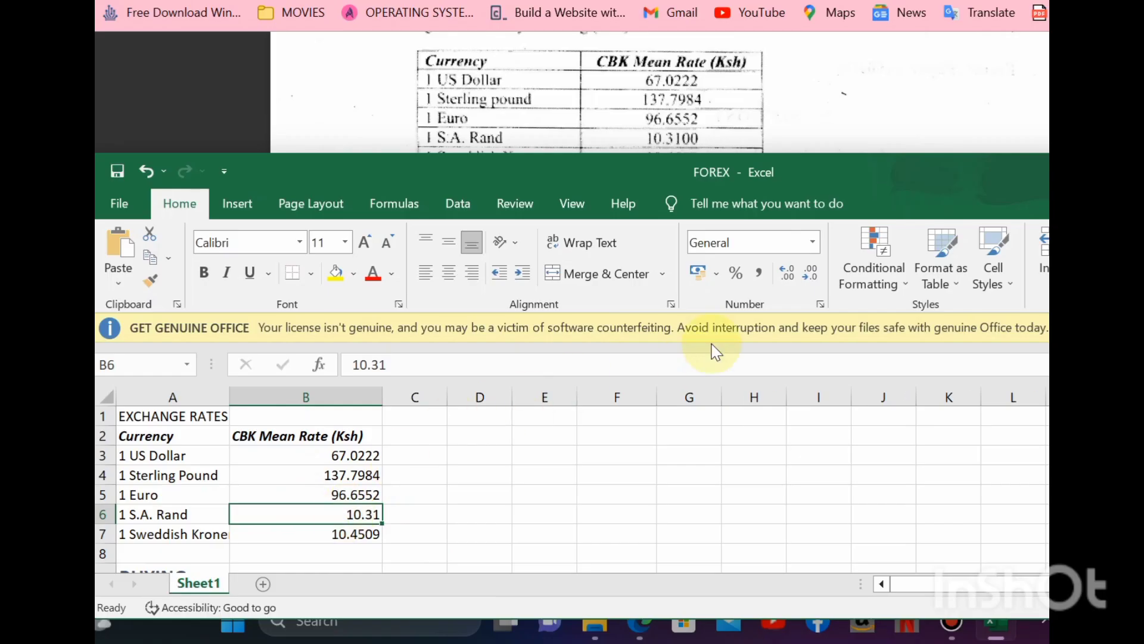
click(791, 279)
click(791, 279)
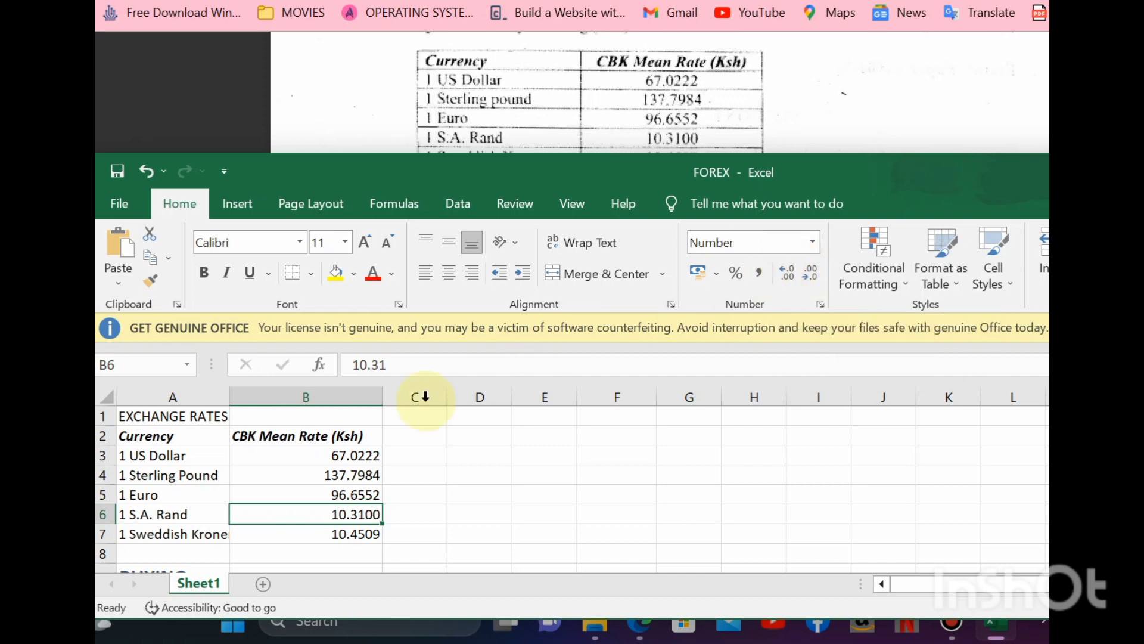
- Compare the BUYING and SELLING tables in the sheet with the tables in the question paper
click(323, 495)
key(Down)
key(Down)
key(Down)
key(Down)
key(Down)
key(Down)
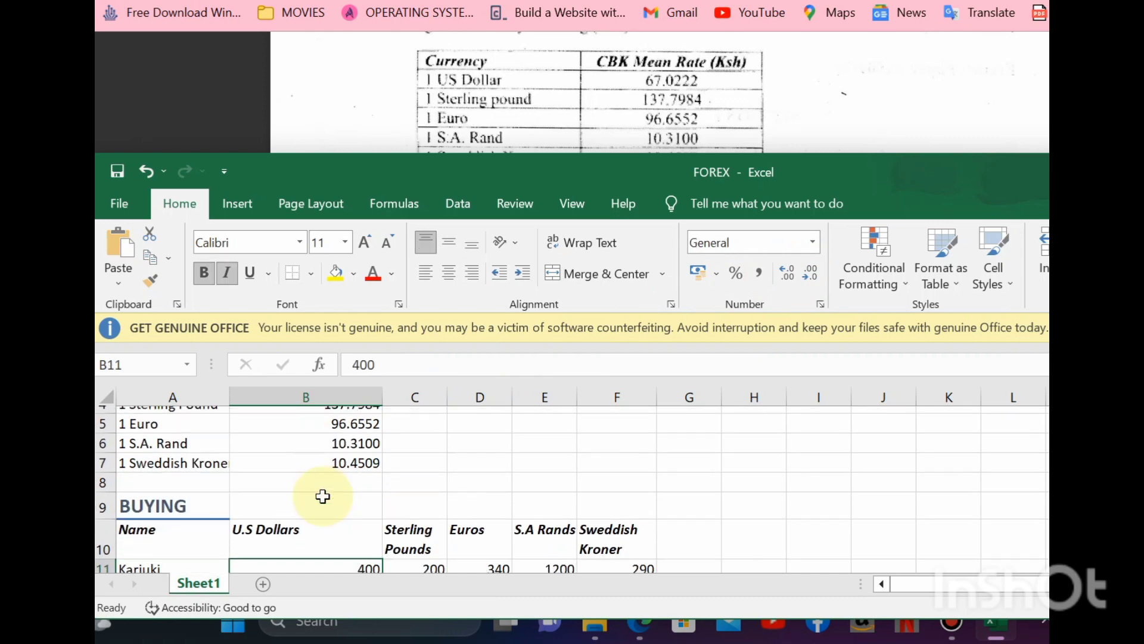
key(Down)
key(Down)
key(Down)
key(Down)
key(Down)
key(Down)
key(Down)
key(Down)
key(Down)
key(Down)
key(Down)
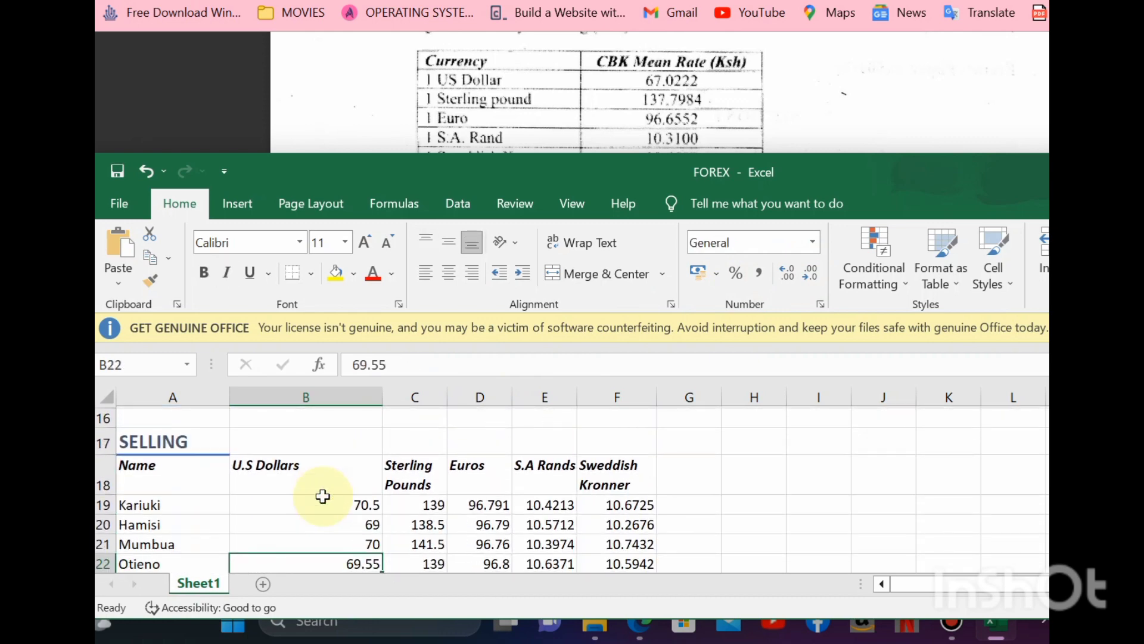
click(557, 58)
scroll(557, 59, down, 3)
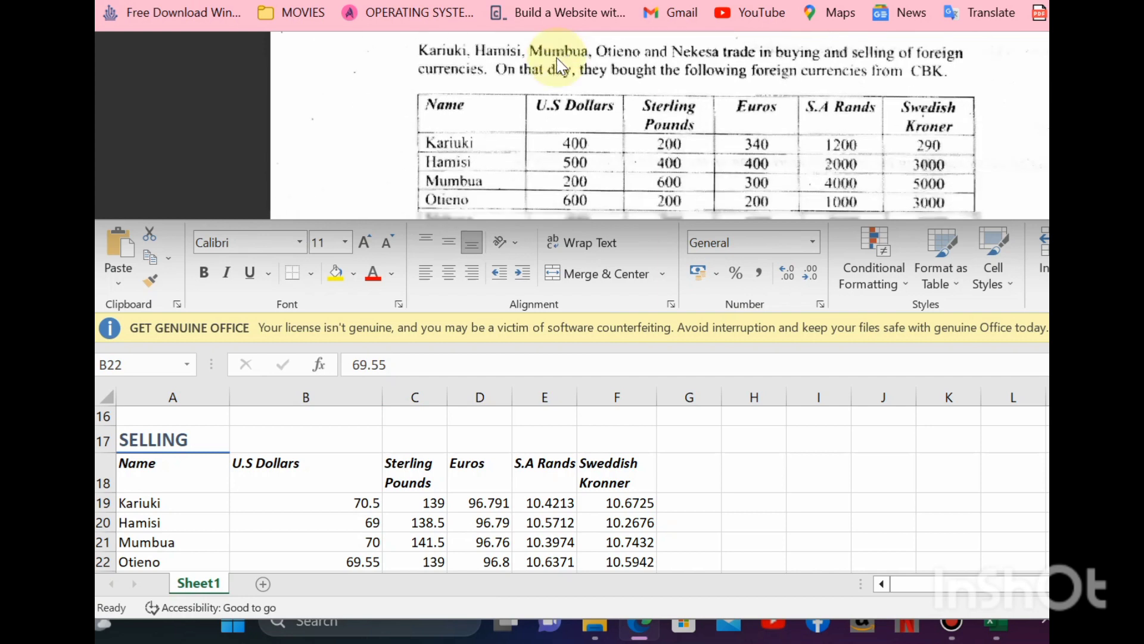
scroll(557, 58, down, 10)
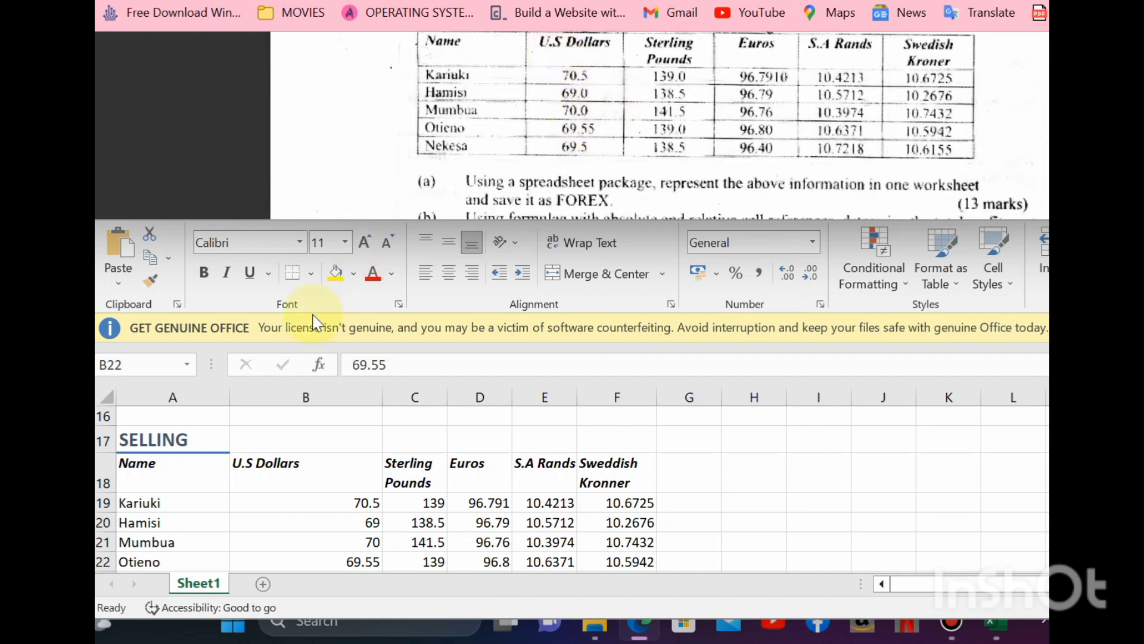
- Select the two U.S Dollars selling rates in B20:B21 of the SELLING table
click(370, 519)
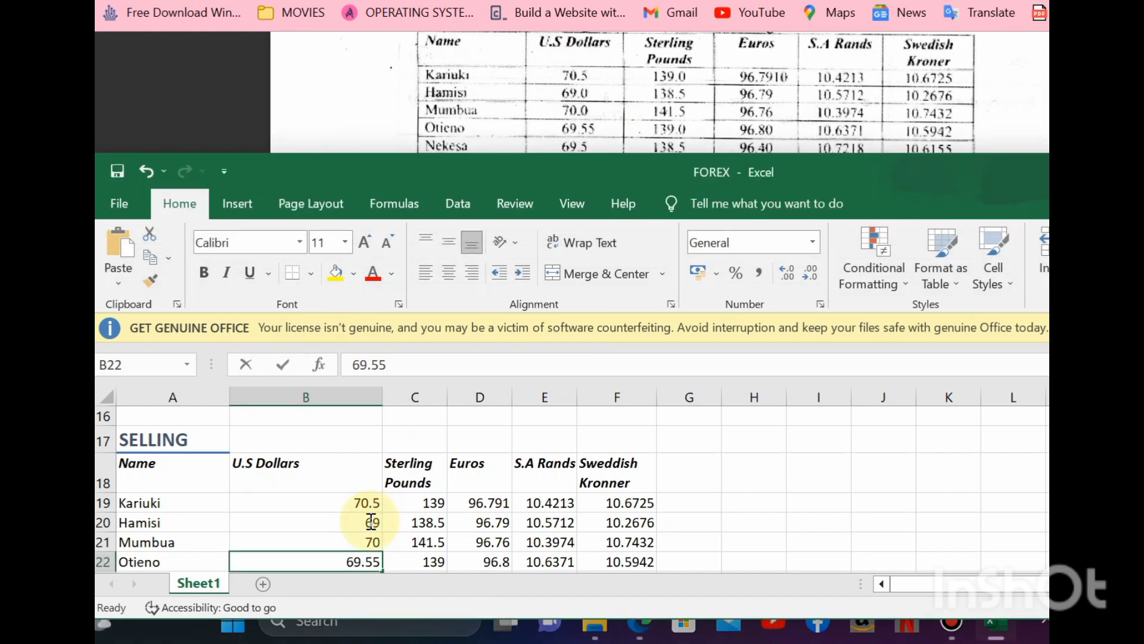
click(370, 521)
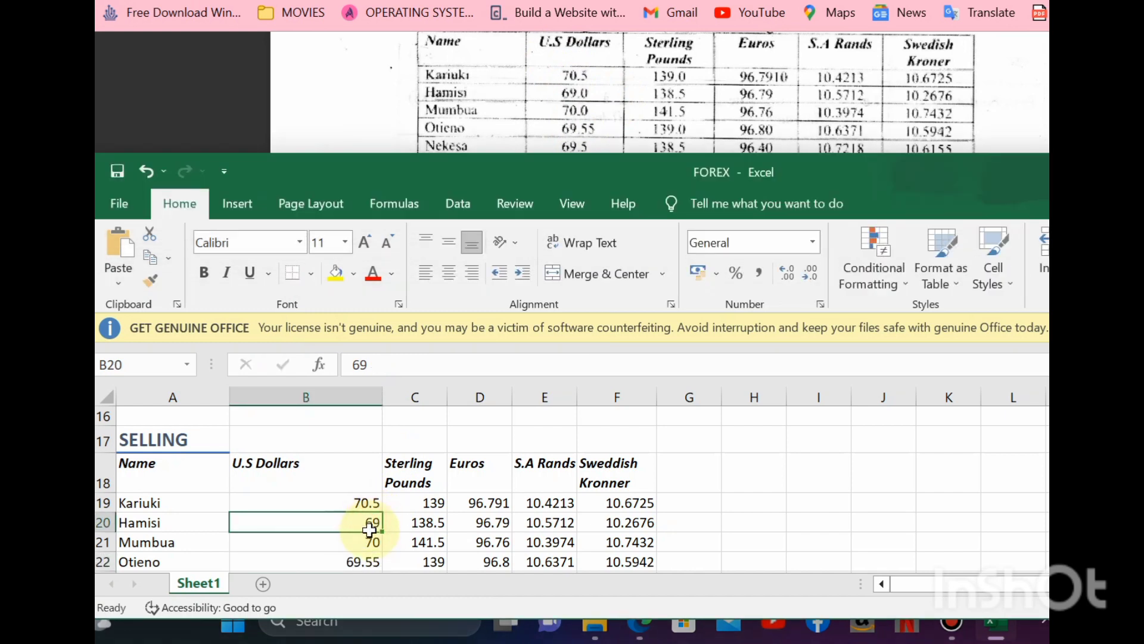
drag(369, 521, 373, 543)
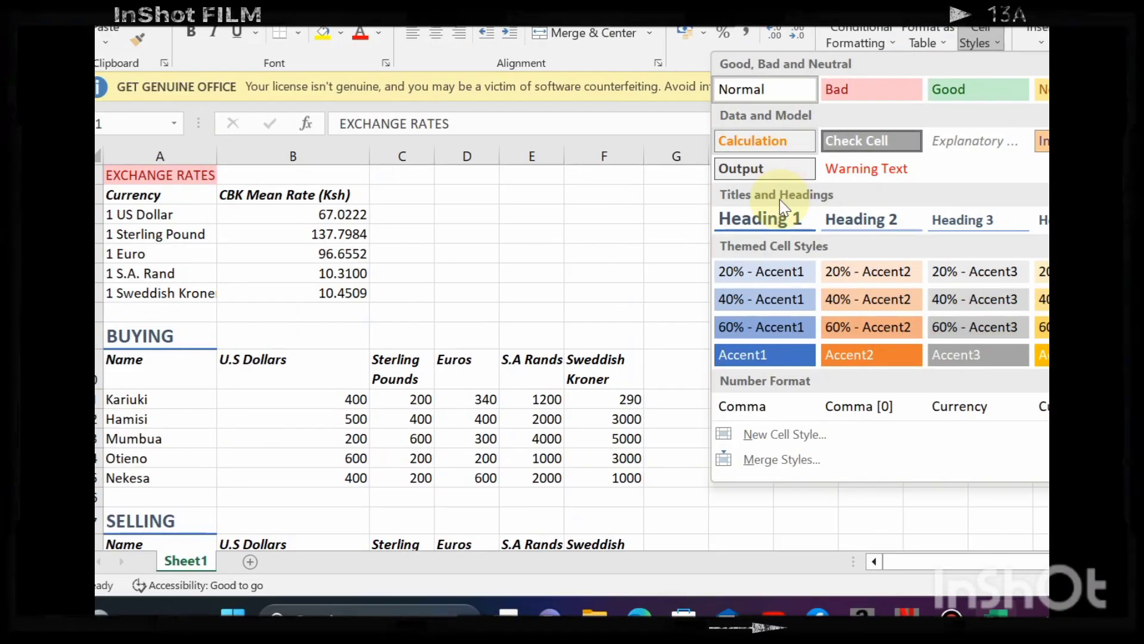
- Apply the Heading 1 cell style to the EXCHANGE RATES title and merge and center it across A1:F1
click(780, 212)
click(223, 258)
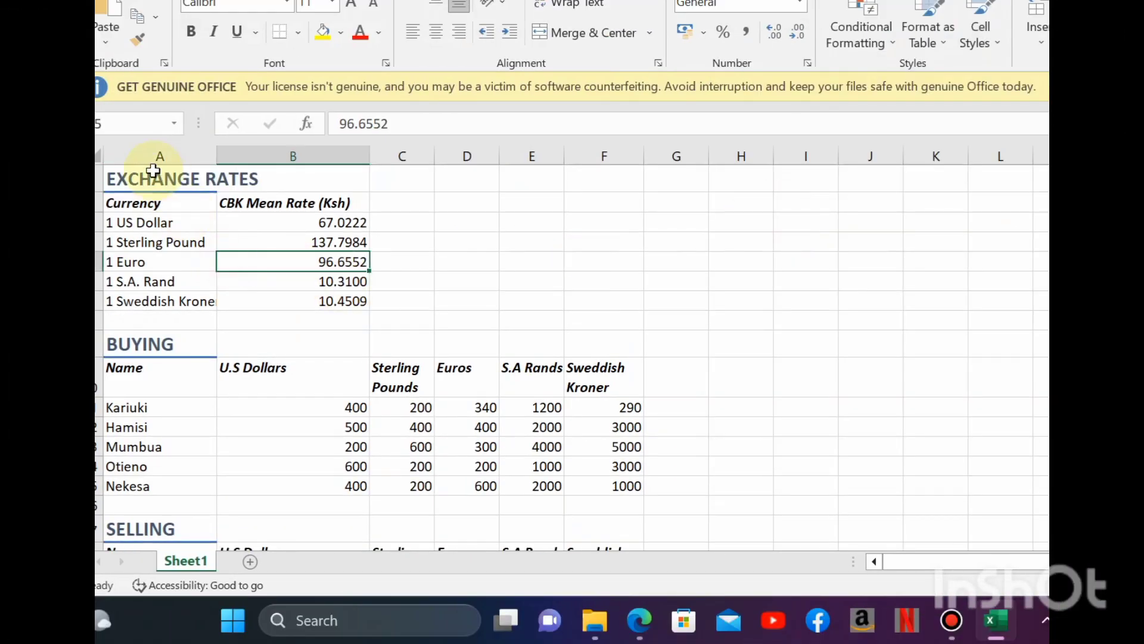
drag(157, 174, 620, 174)
click(584, 31)
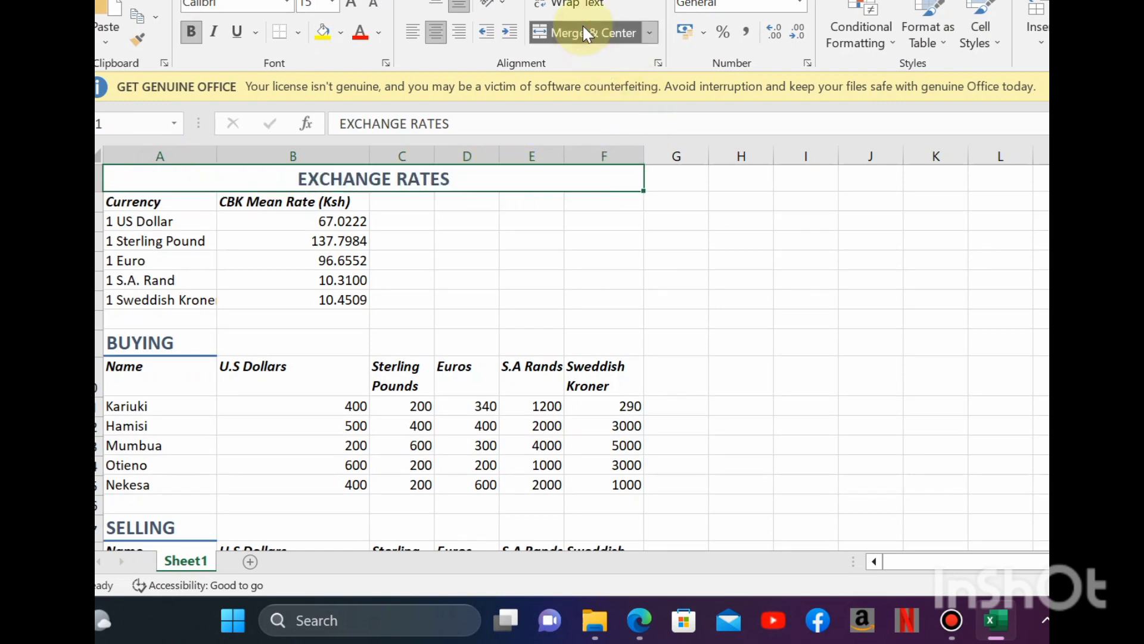
- Merge and center the BUYING title across A9:F9 and the SELLING title across A17:F17
drag(120, 341, 593, 337)
click(581, 32)
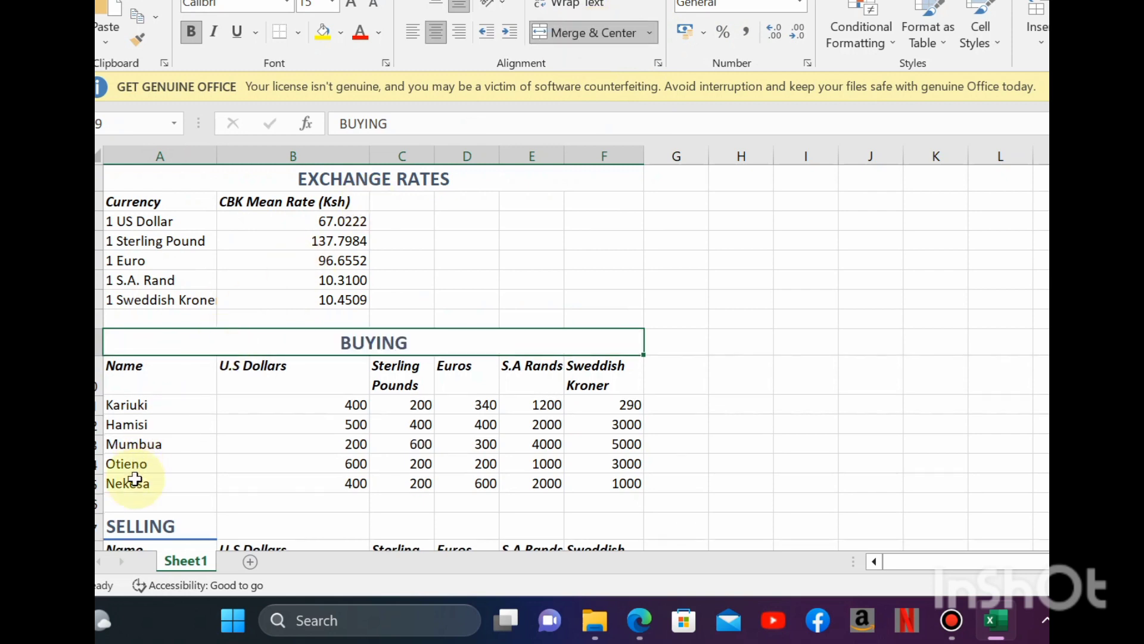
drag(138, 522, 584, 518)
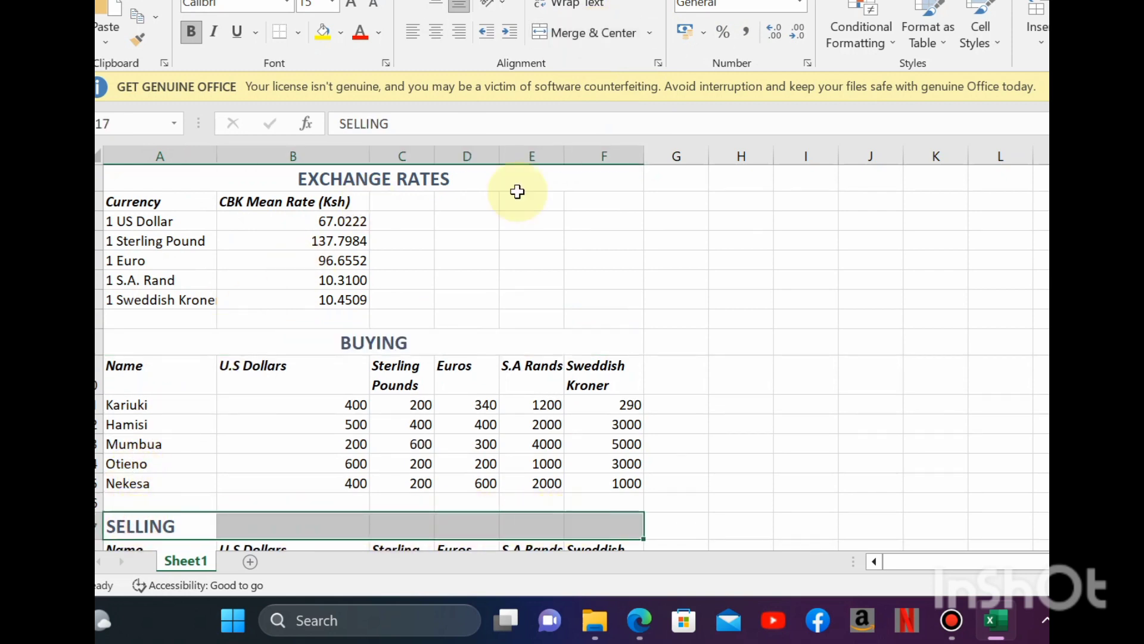
click(602, 34)
- Apply all borders to the EXCHANGE RATES table, A1:F7
drag(303, 175, 329, 314)
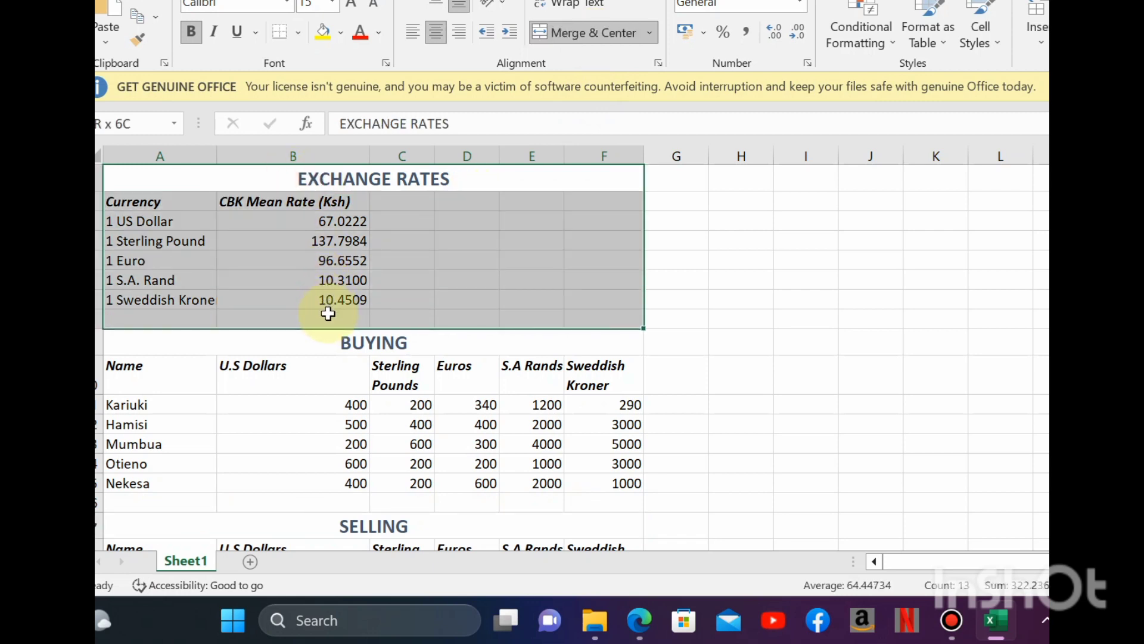
click(377, 238)
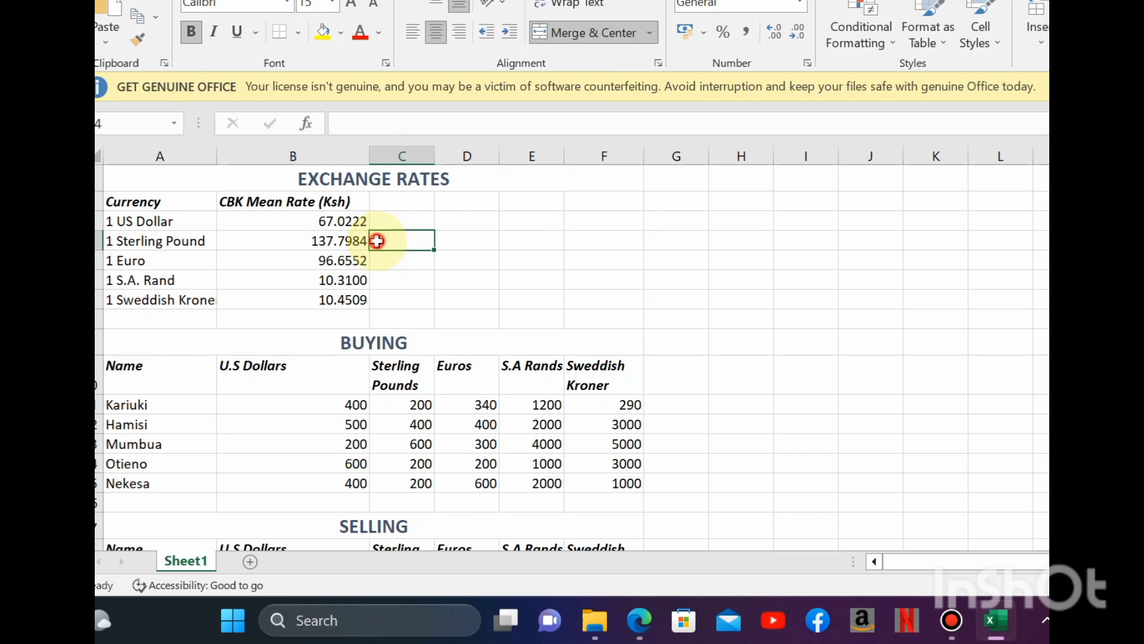
click(373, 183)
drag(373, 183, 376, 301)
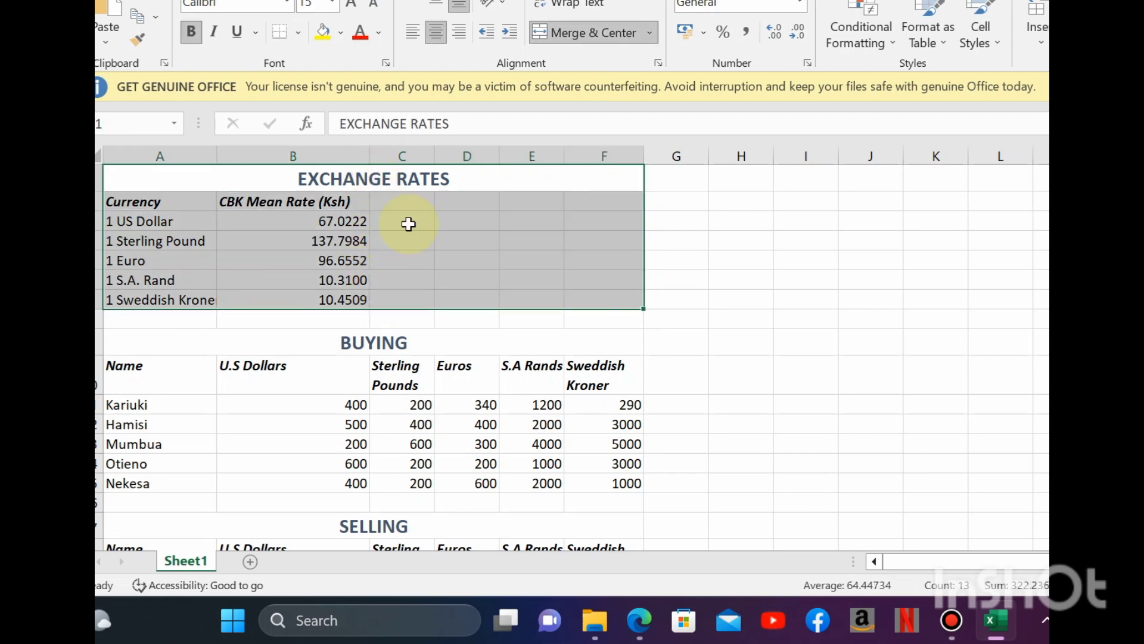
click(302, 36)
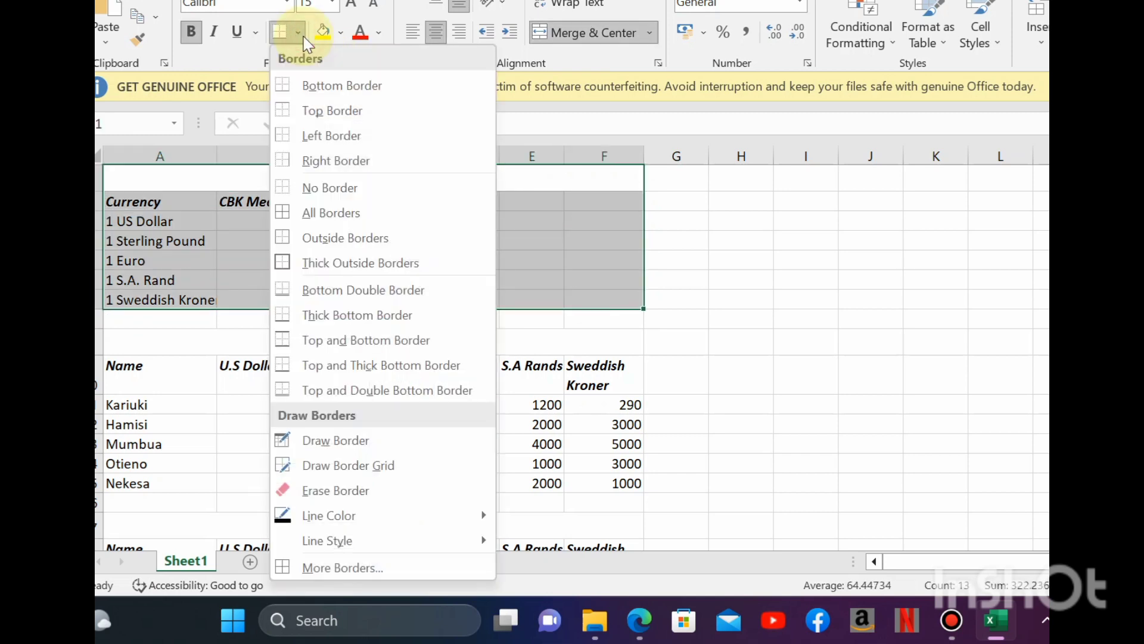
click(313, 211)
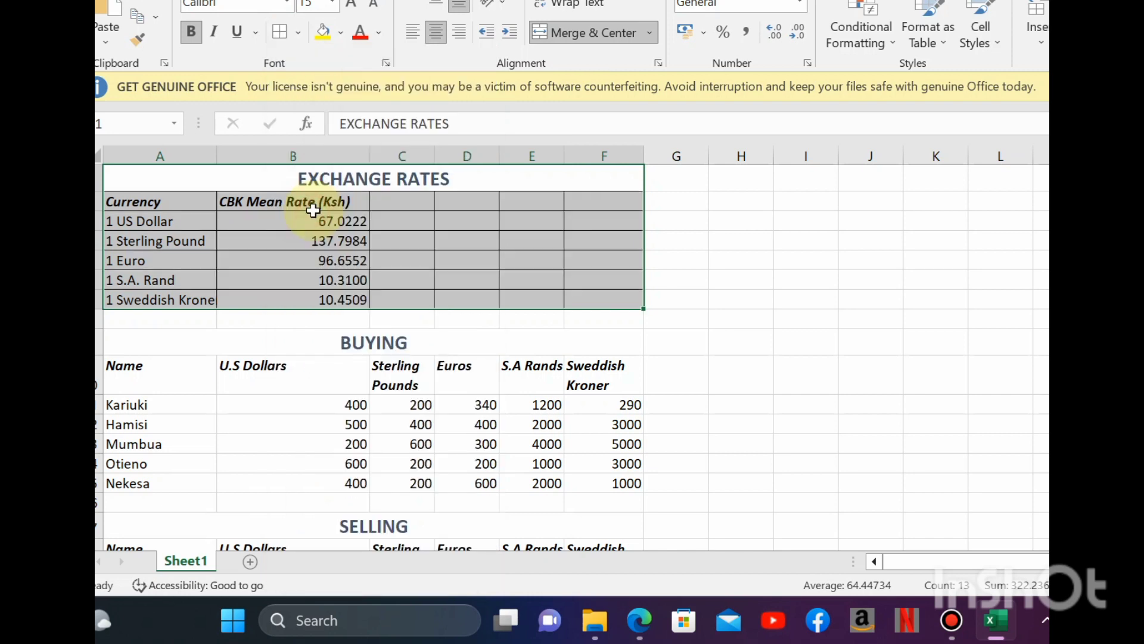
- Apply the same all-borders format to the BUYING table, A9:F15
click(327, 341)
drag(327, 341, 348, 481)
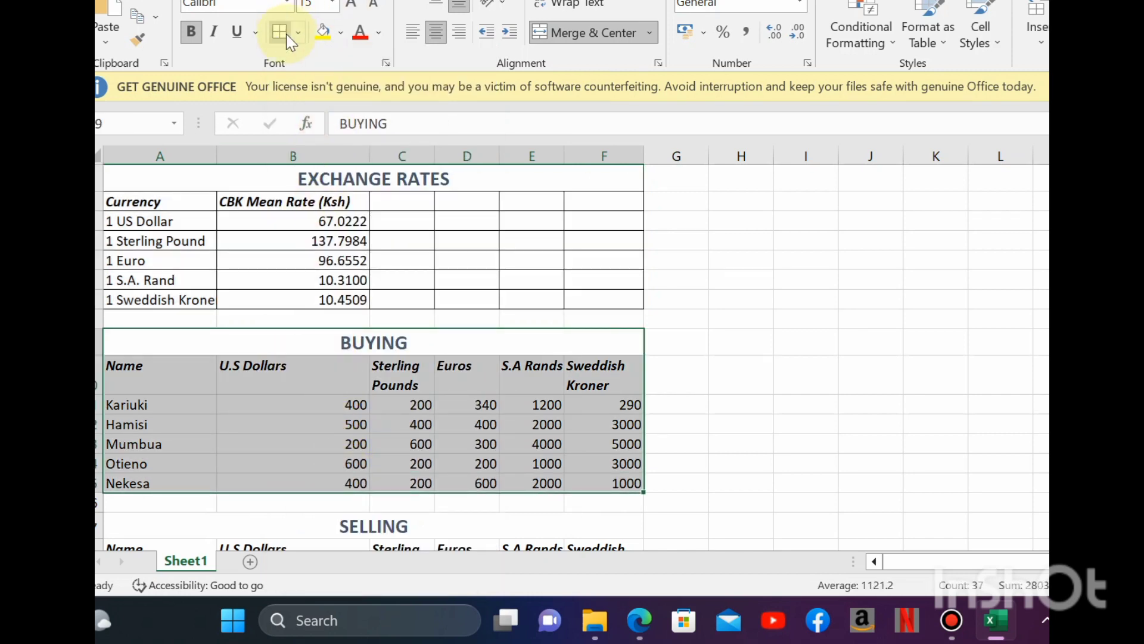
click(286, 34)
click(298, 417)
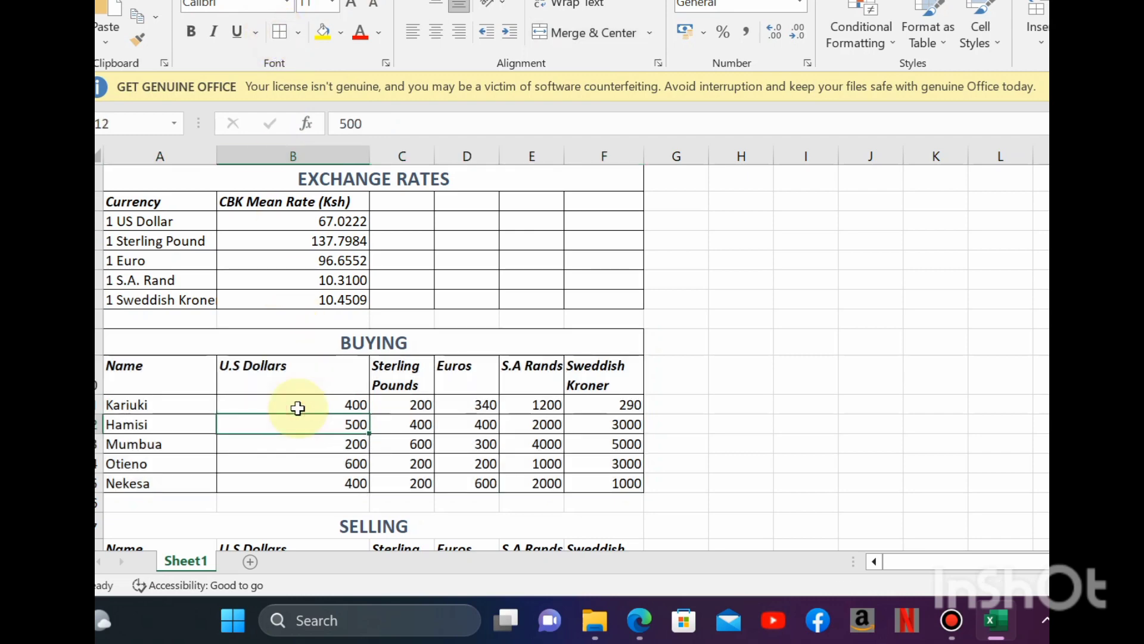
- Apply all borders to the SELLING table, A17:F23
key(Down)
key(Down)
key(Down)
key(Down)
key(Down)
key(Down)
key(Down)
key(Down)
key(Down)
key(Down)
key(Down)
key(Down)
key(Down)
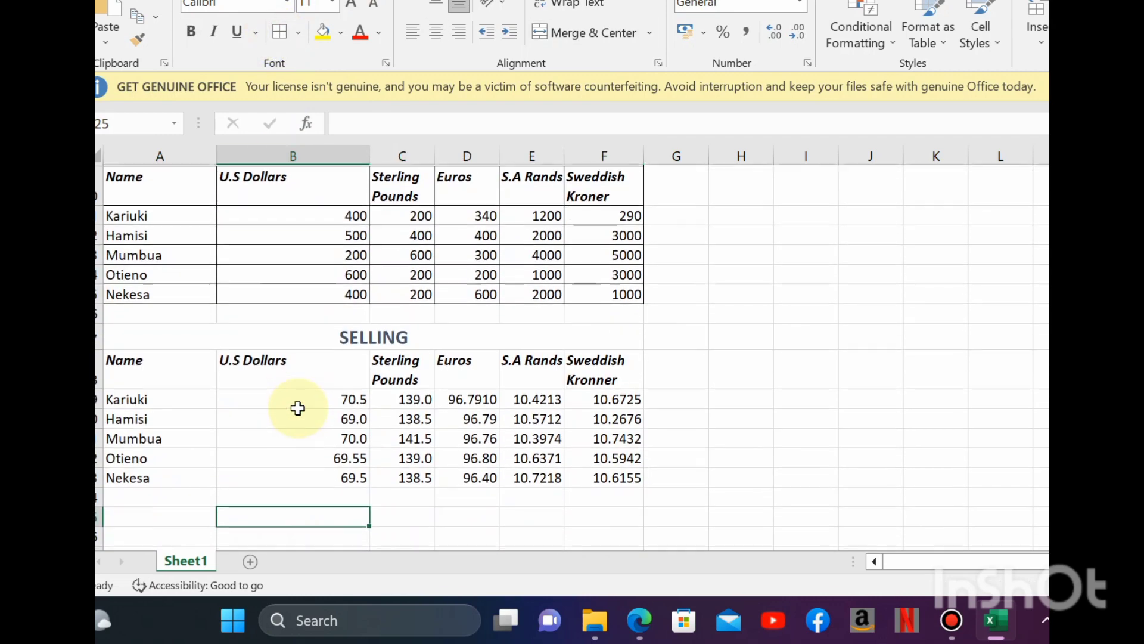
drag(350, 334, 366, 473)
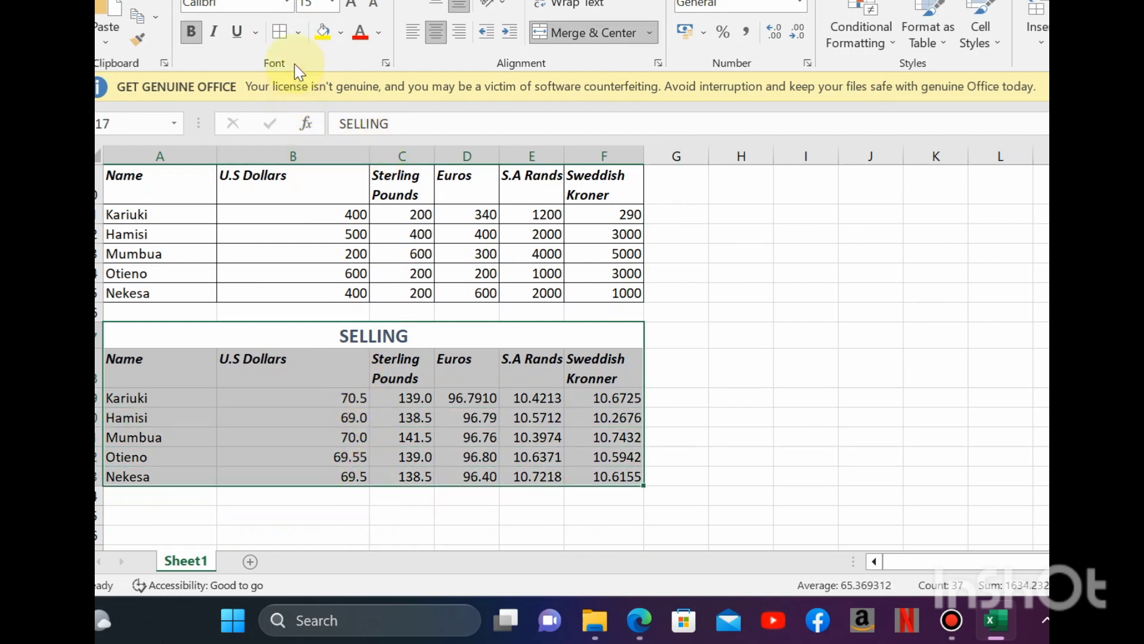
click(275, 35)
click(490, 355)
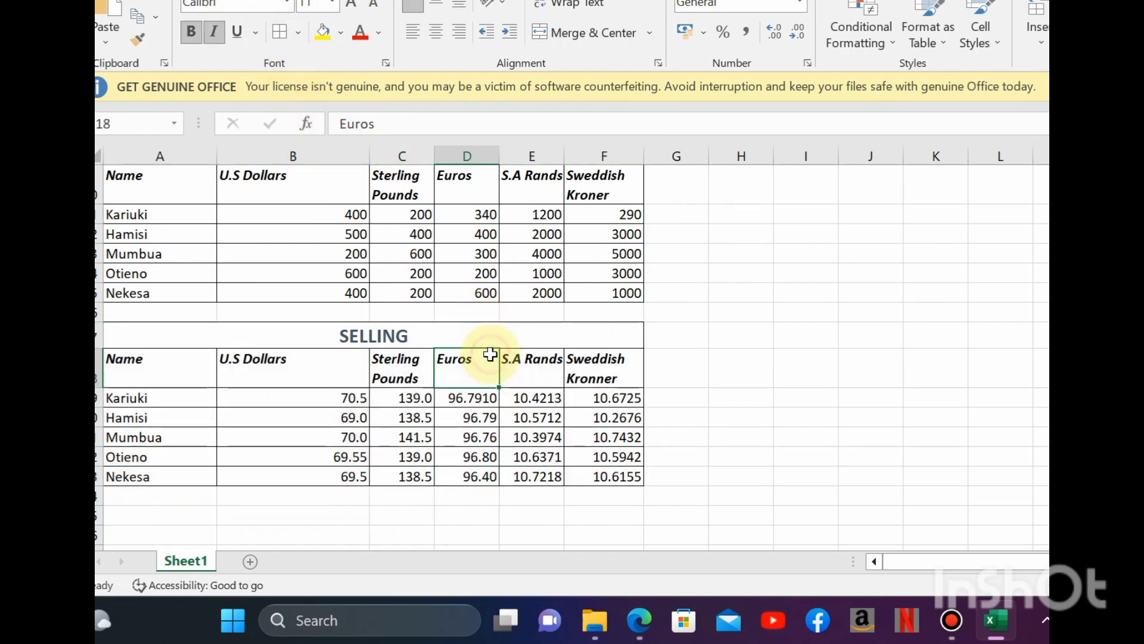
key(Up)
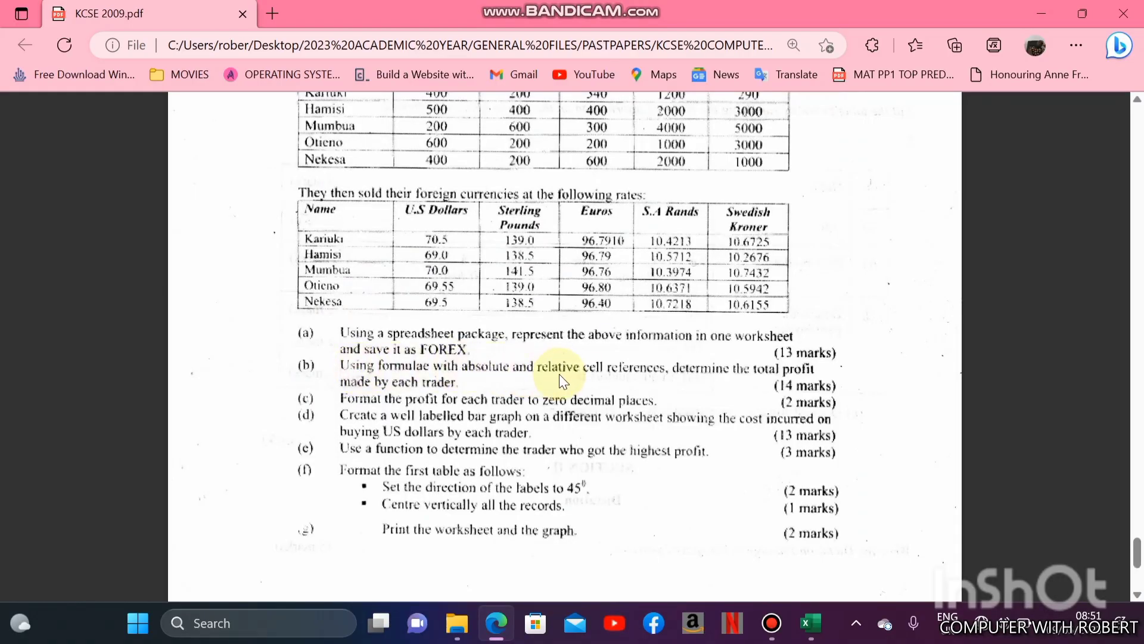
- Review the question paper's tables, switch back to the FOREX workbook in Excel and enter the header Profit in G18
scroll(559, 374, up, 5)
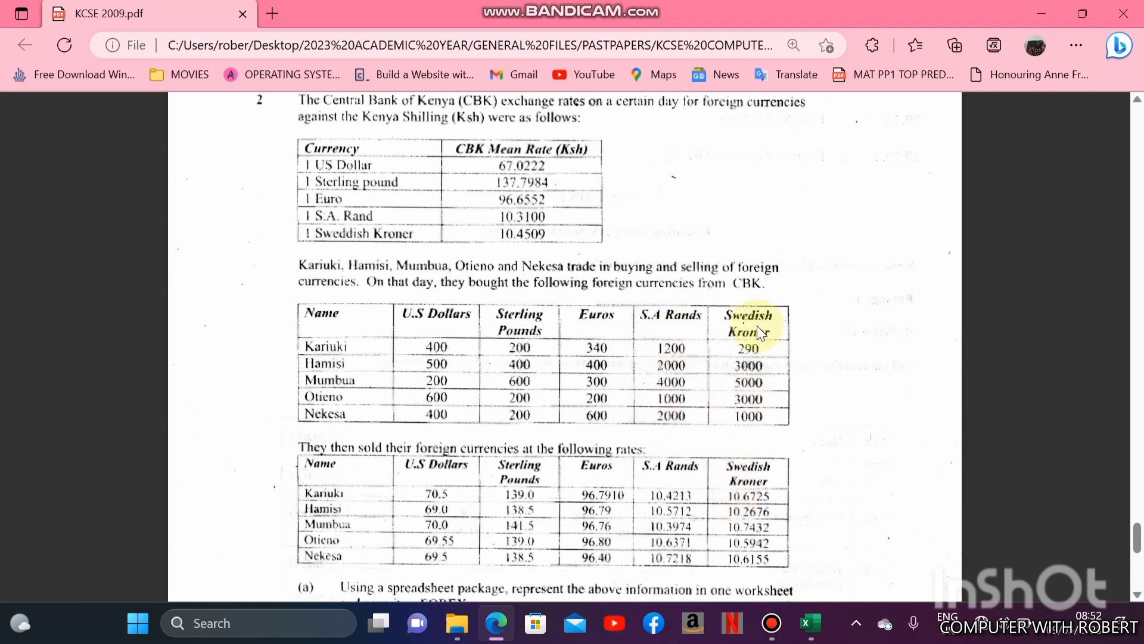
click(811, 622)
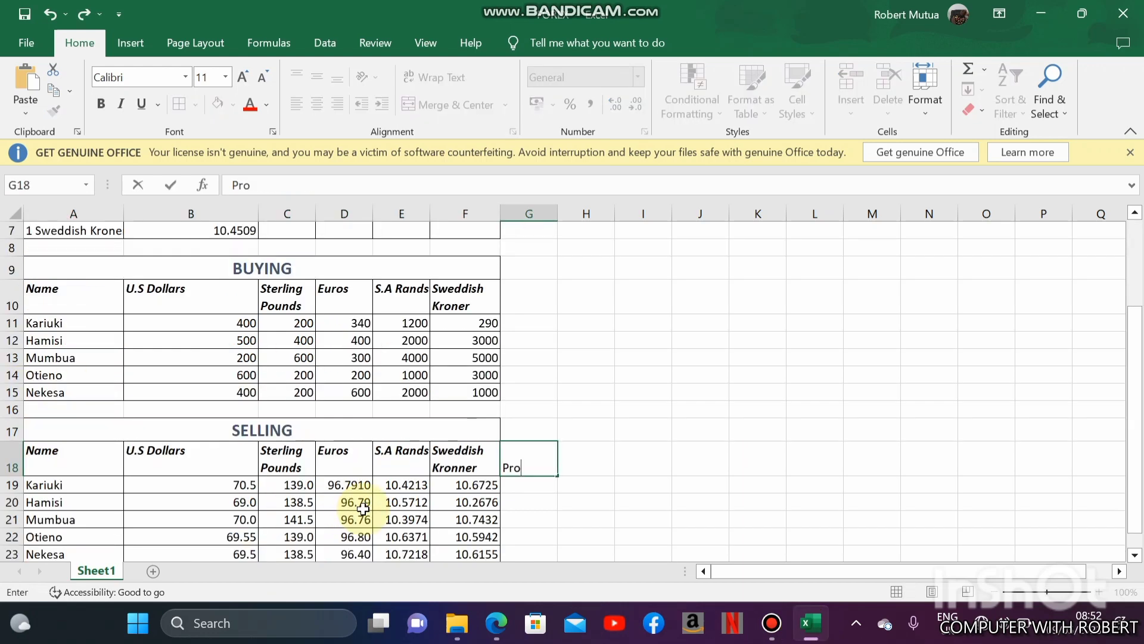
key(Up)
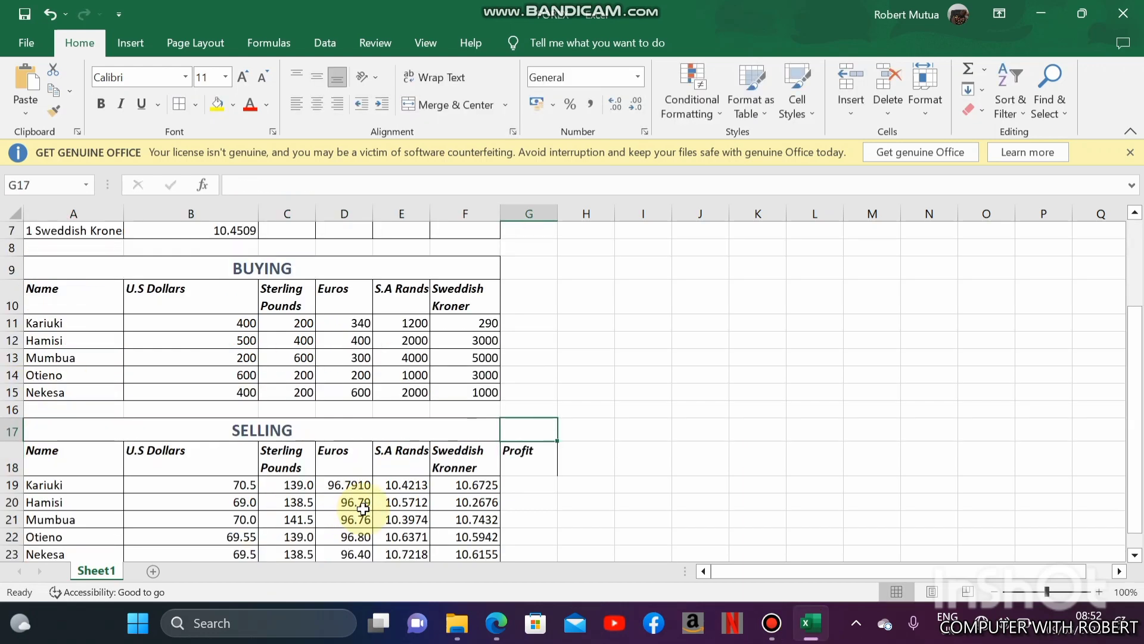
- Begin the first trader's profit formula in G19 with the U.S Dollars term, =B11*(B19-B3)
click(527, 484)
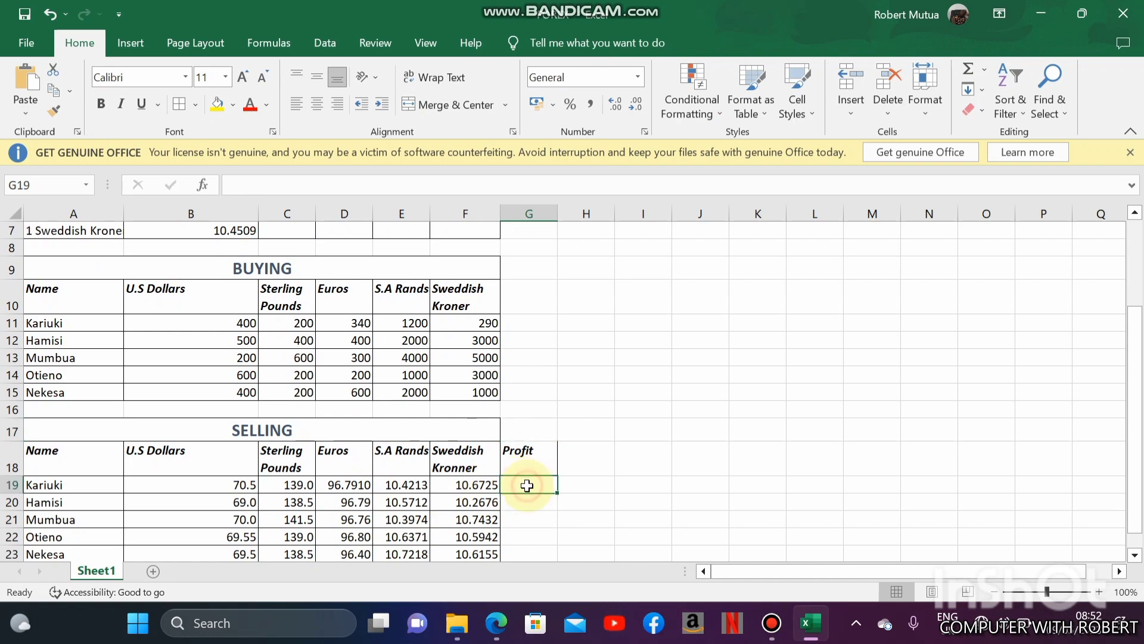
ctrl+scroll(194, 437, down, 2)
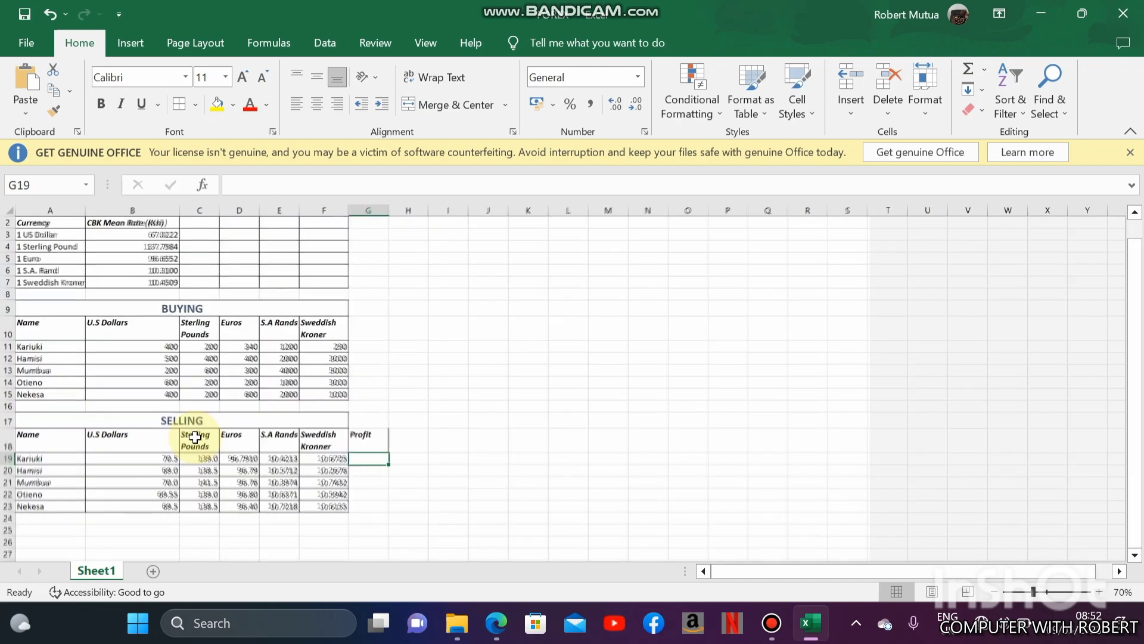
text(=)
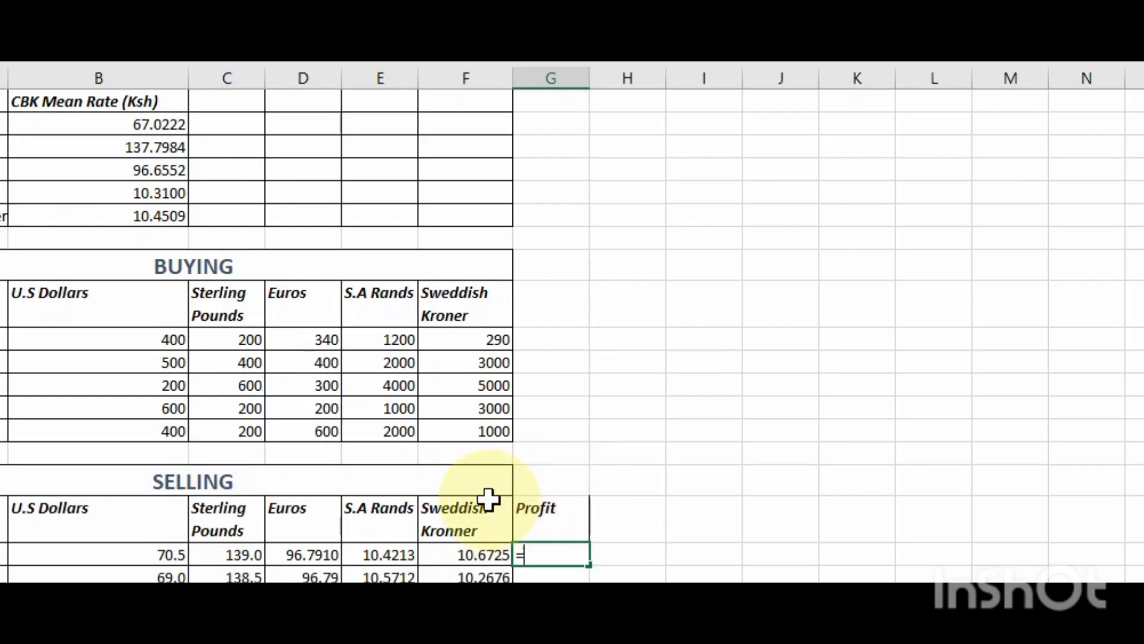
click(136, 337)
text(*)
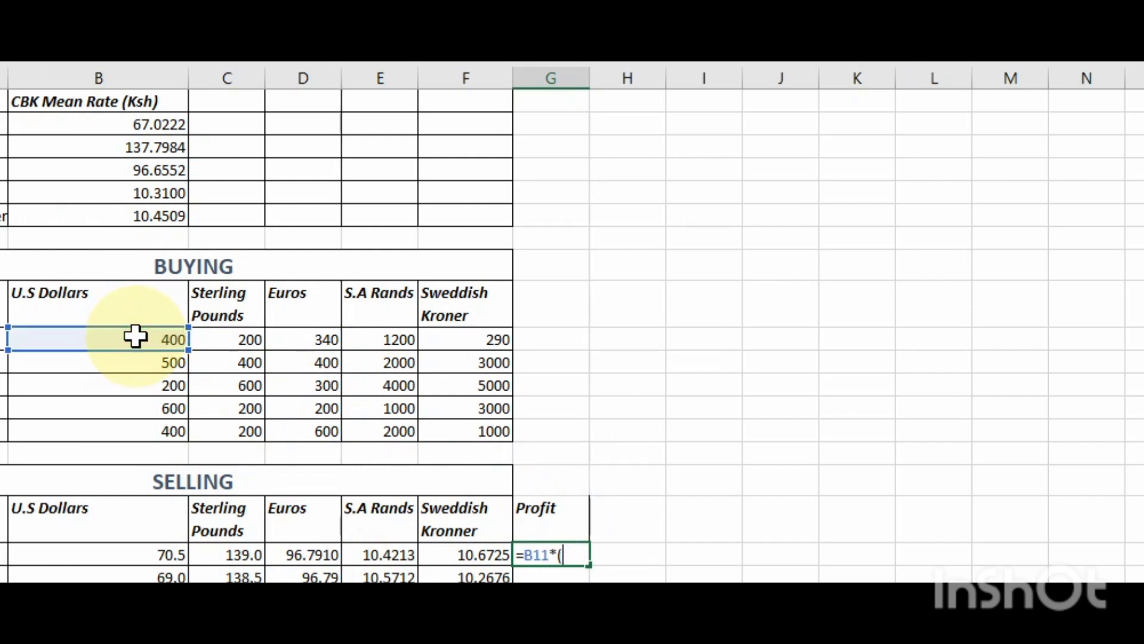
click(128, 556)
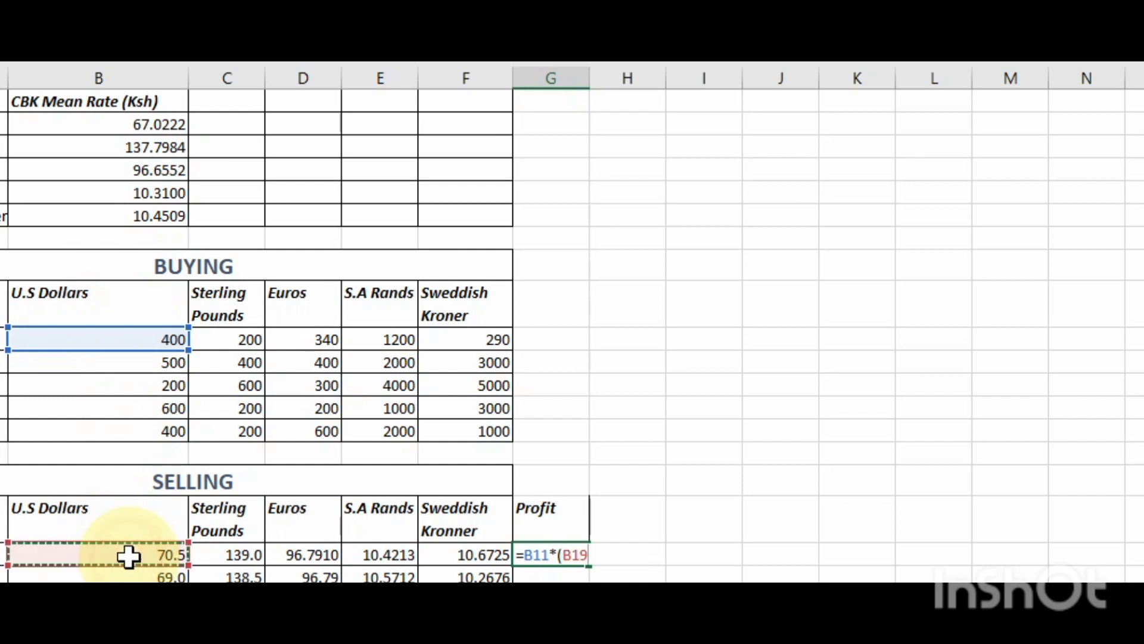
text(-)
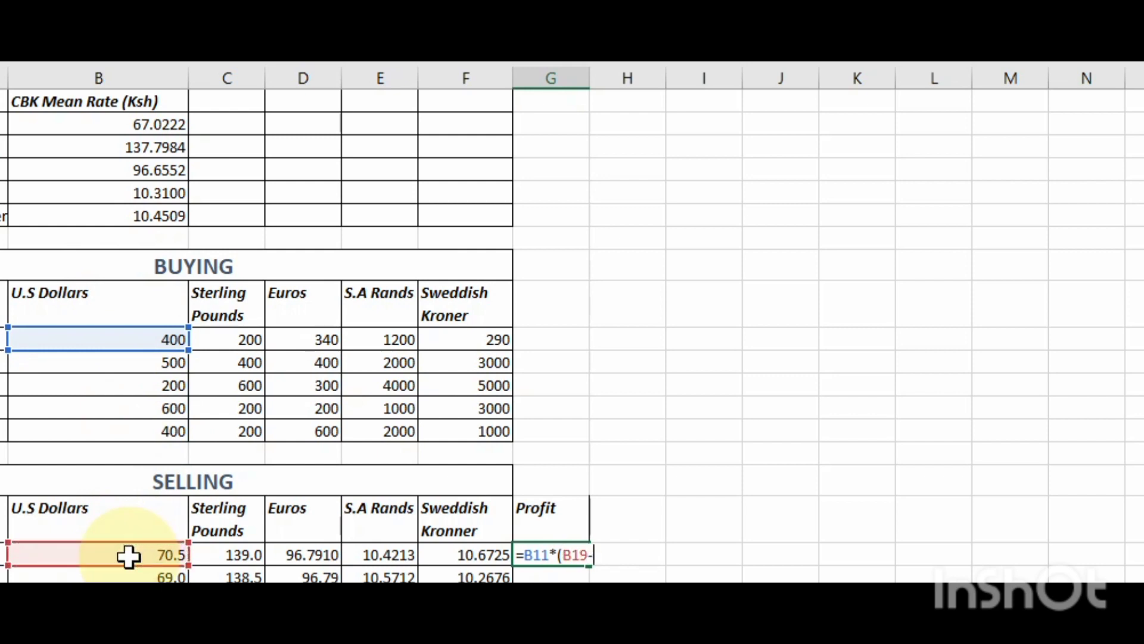
click(165, 126)
text())
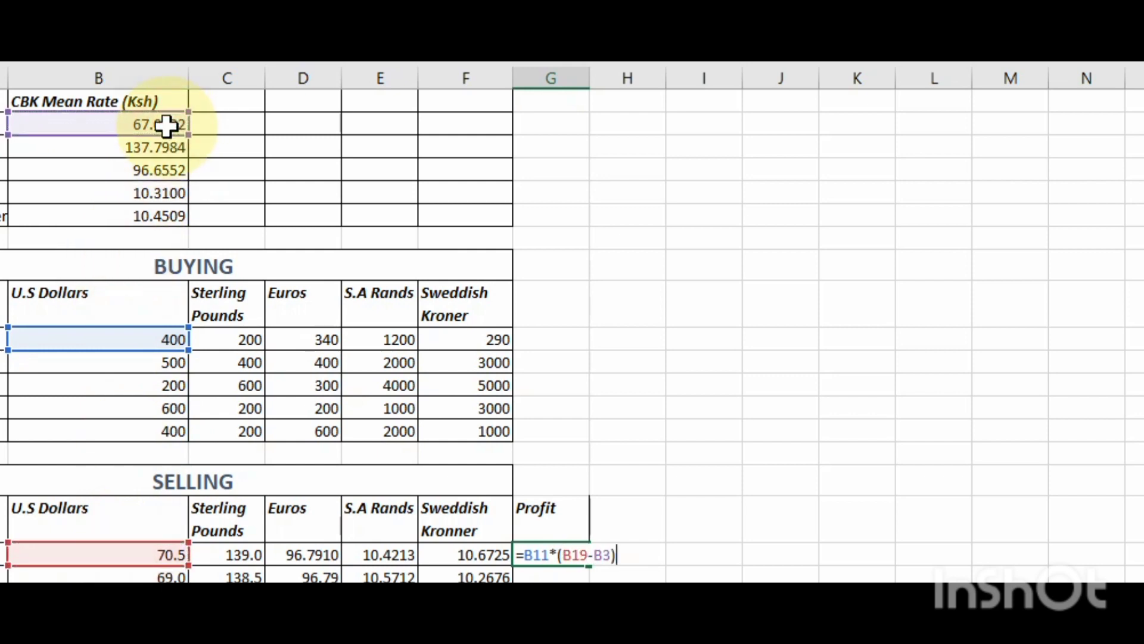
text(+)
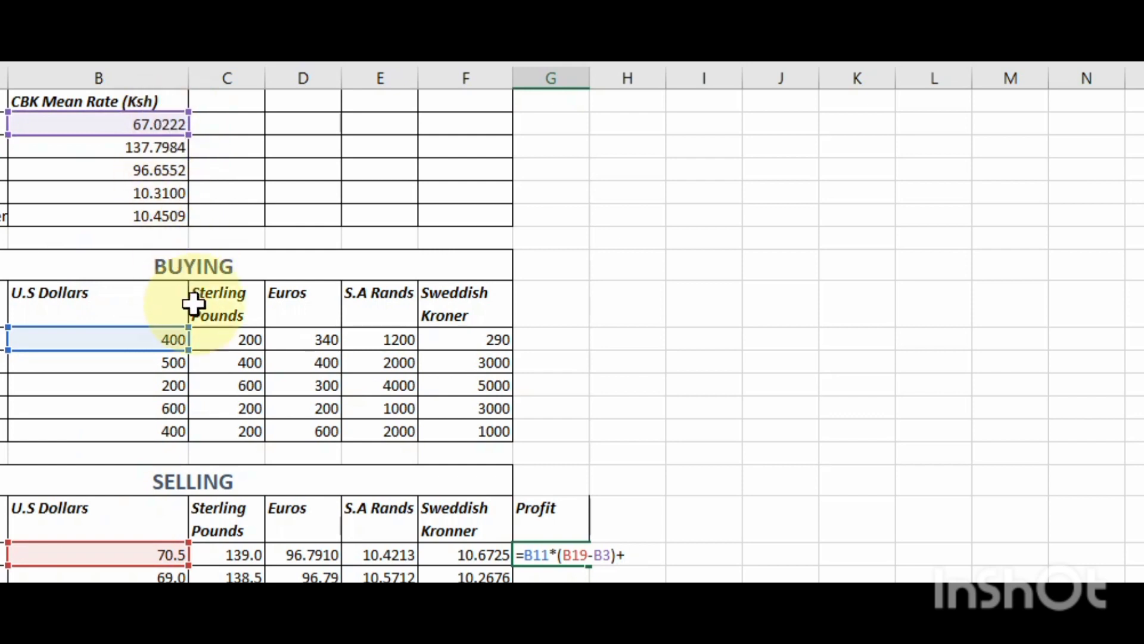
- Extend the profit formula in G19 with the Sterling Pounds term, +C11*(C19-B4), followed by a plus sign
click(217, 340)
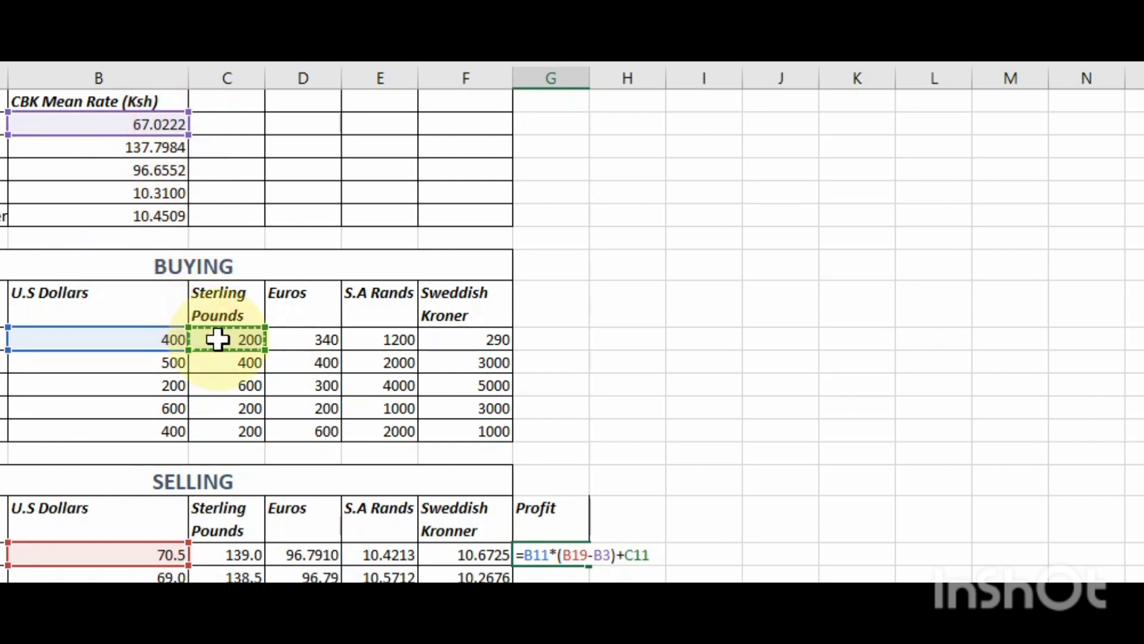
text(*()
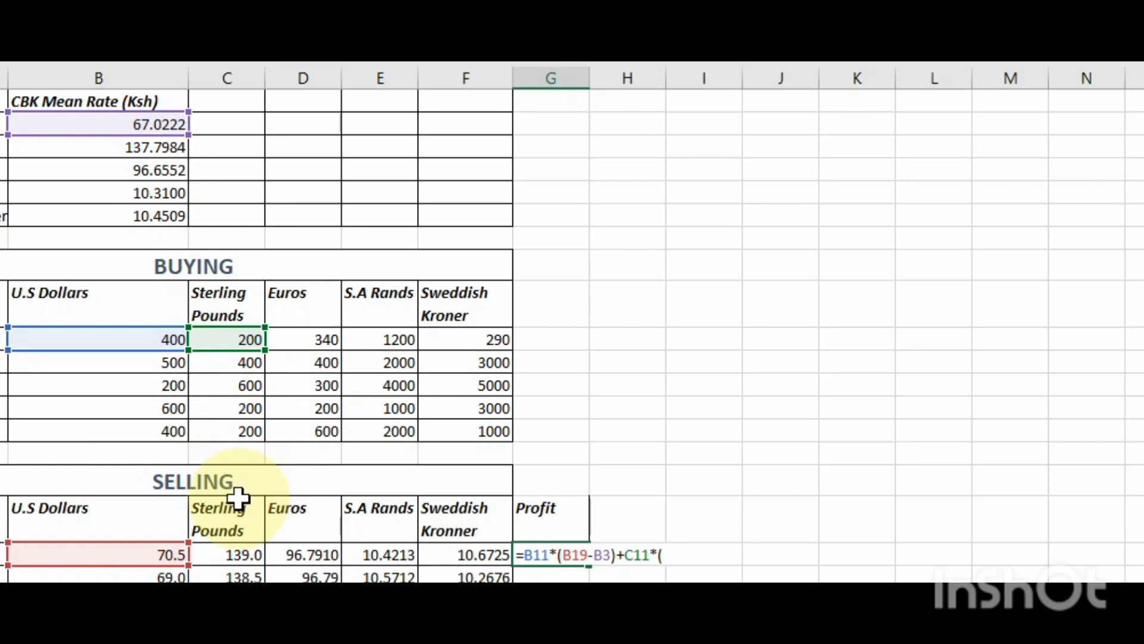
click(236, 556)
text(-)
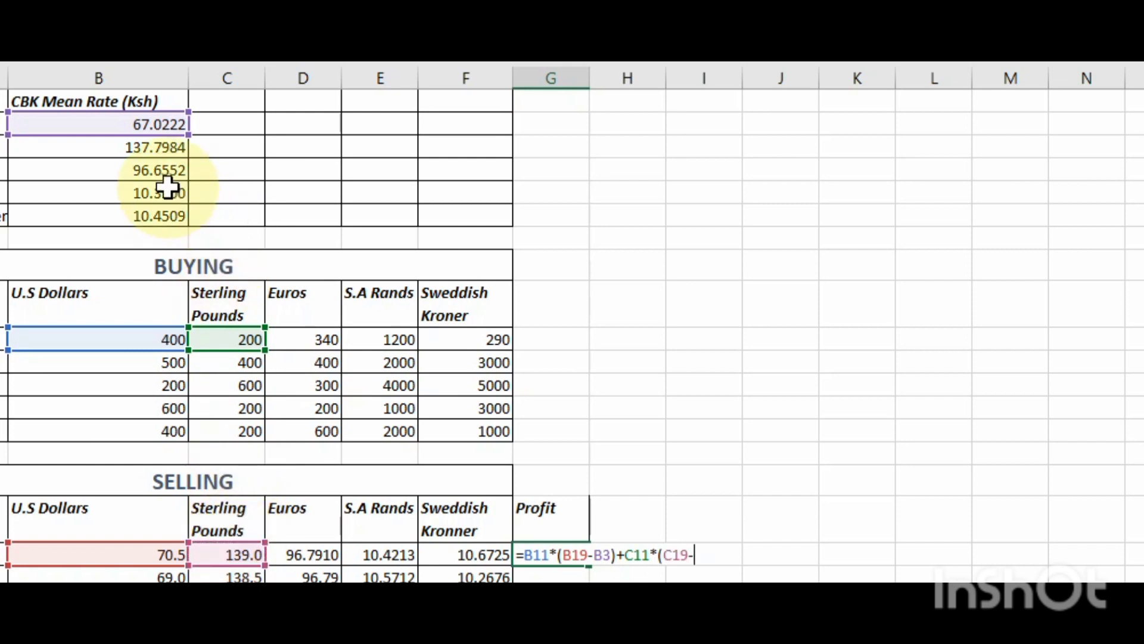
click(150, 146)
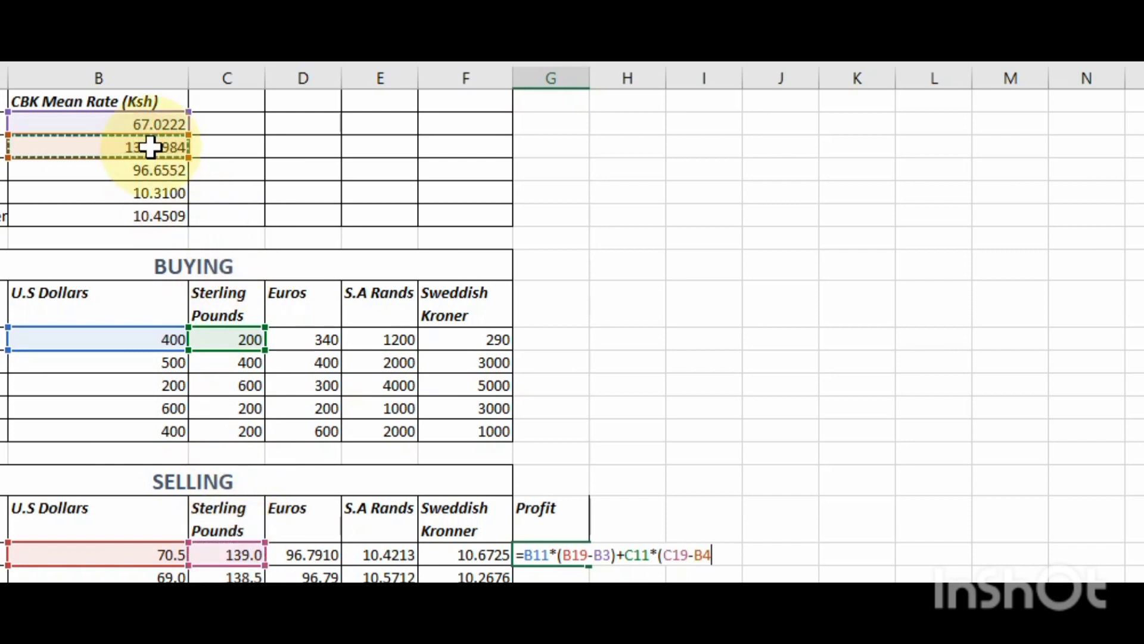
text()+)
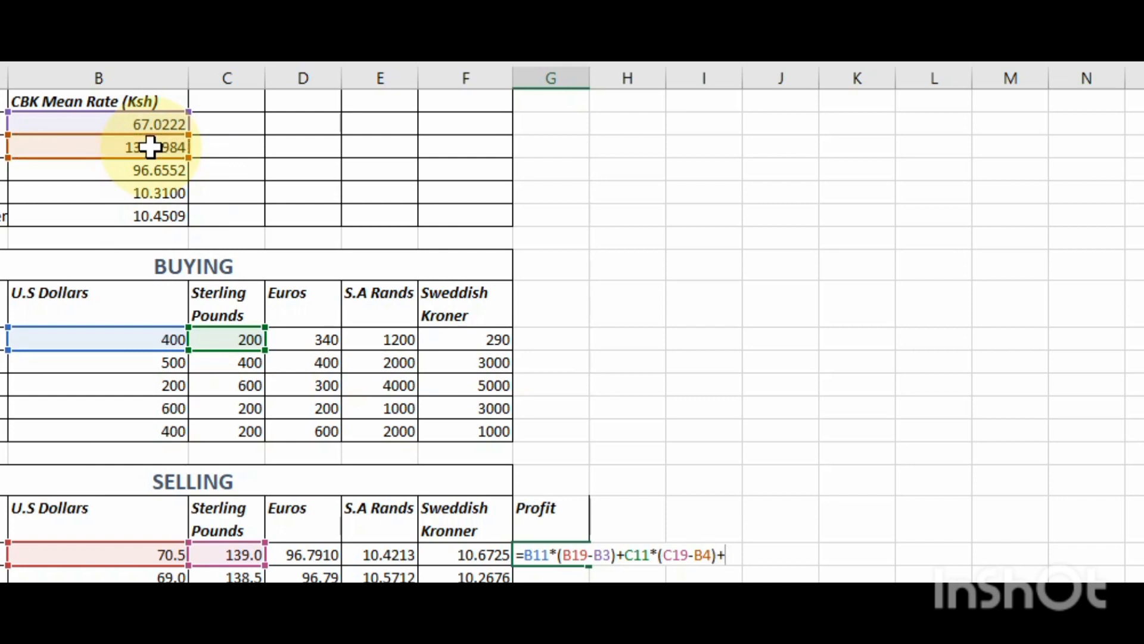
- Add the Euros term D11*(D19-B5) and a following plus sign to the G19 profit formula
click(308, 339)
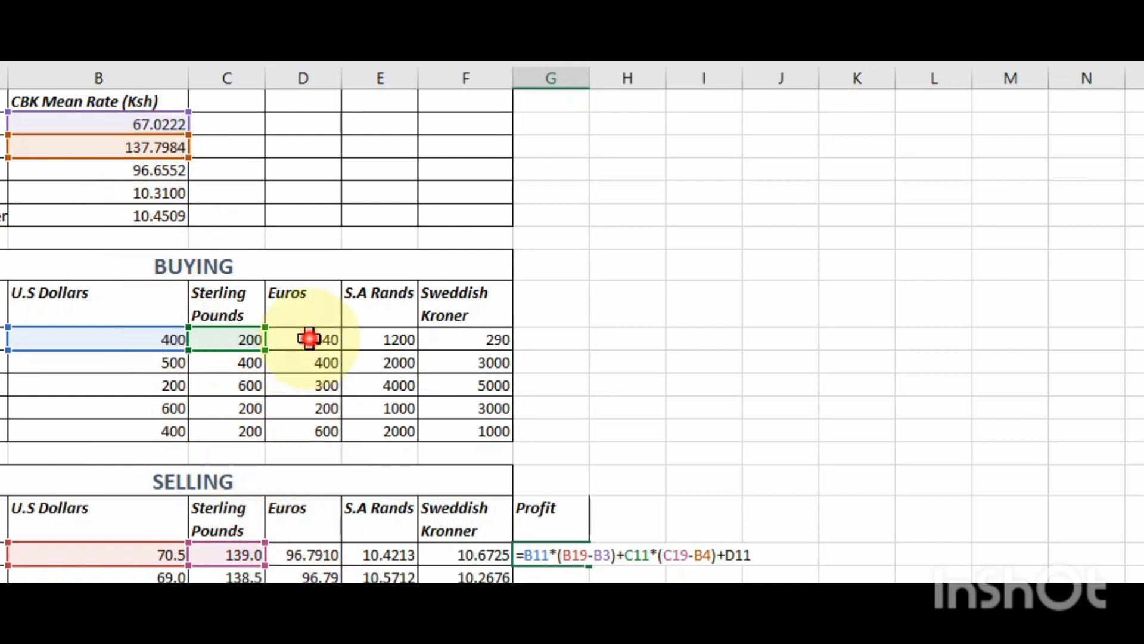
text(*()
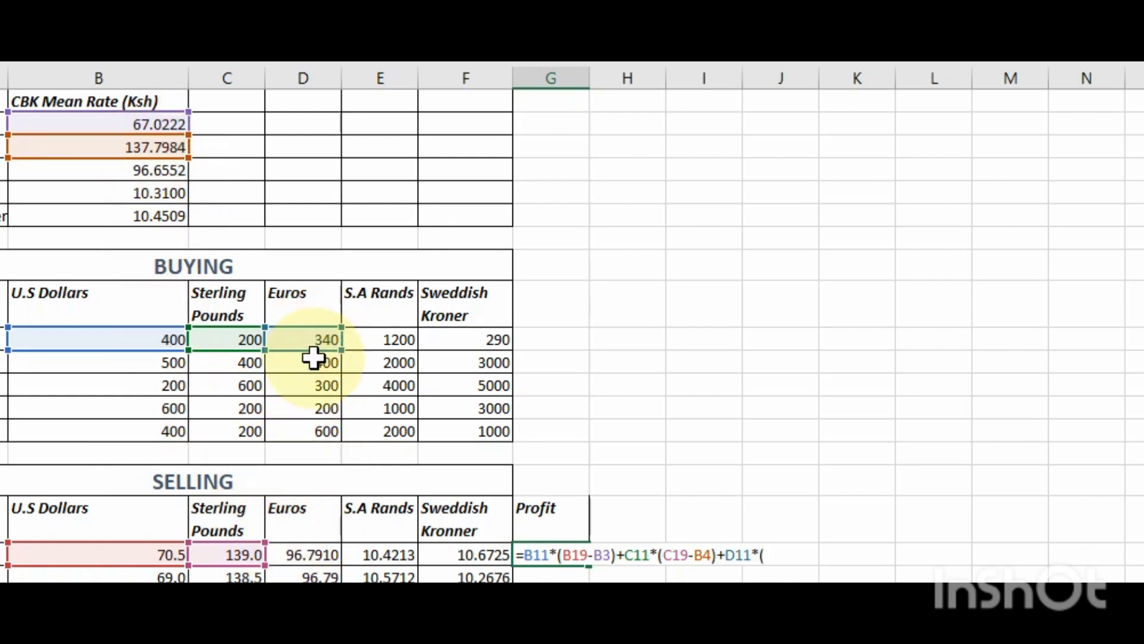
click(319, 553)
text(-)
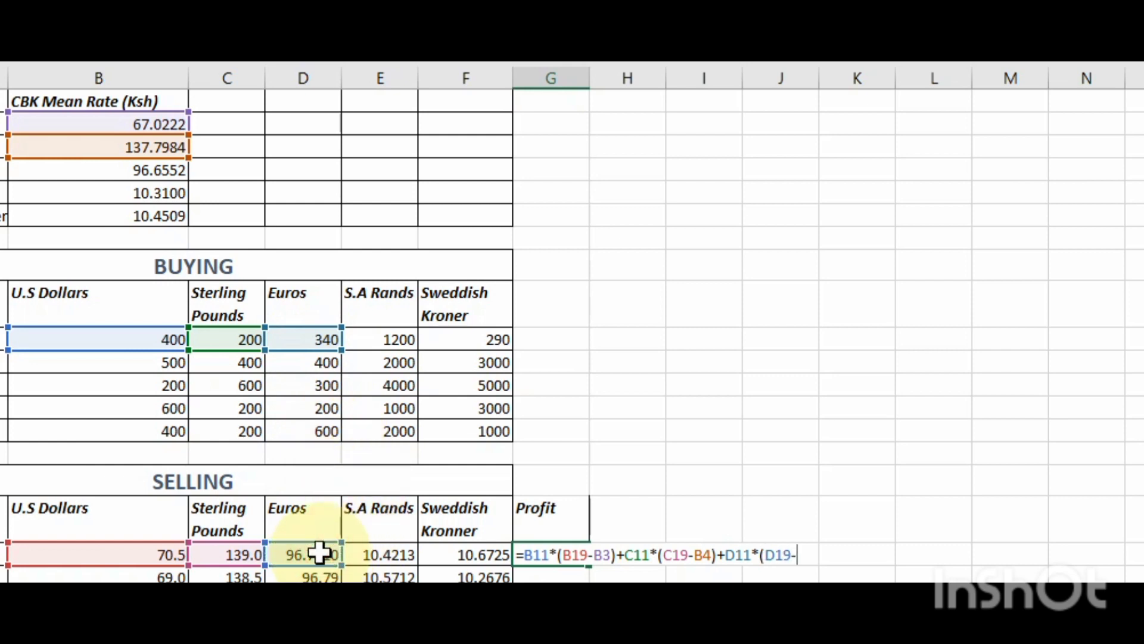
click(128, 171)
text()+)
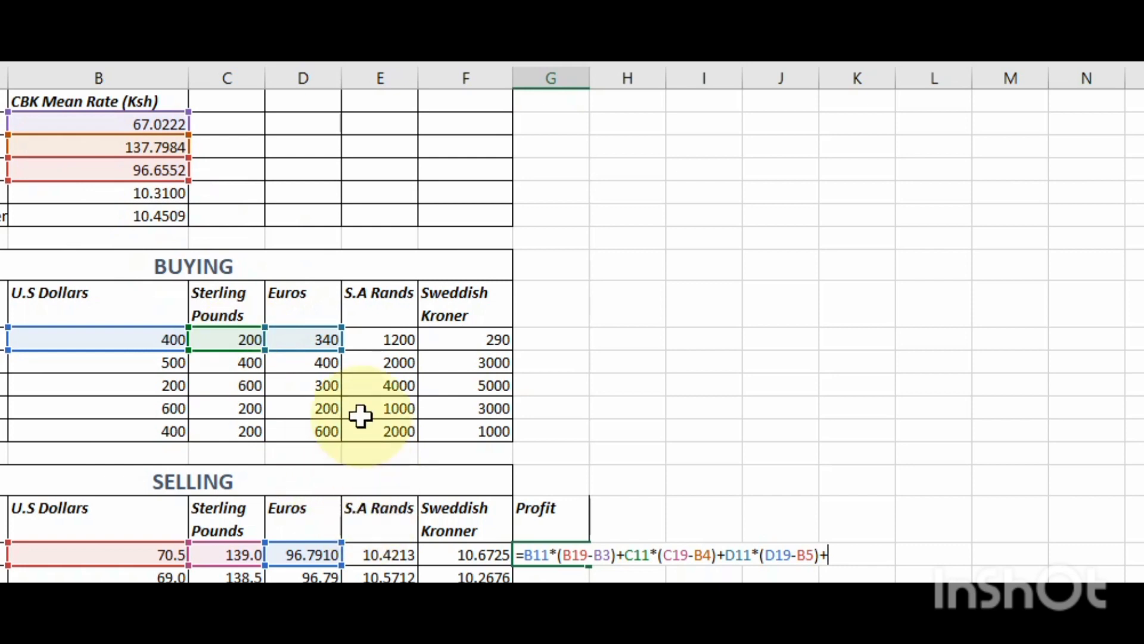
- Add the S.A Rands term E11*(E19-B6) and a following plus sign to the G19 profit formula
click(395, 340)
text(*()
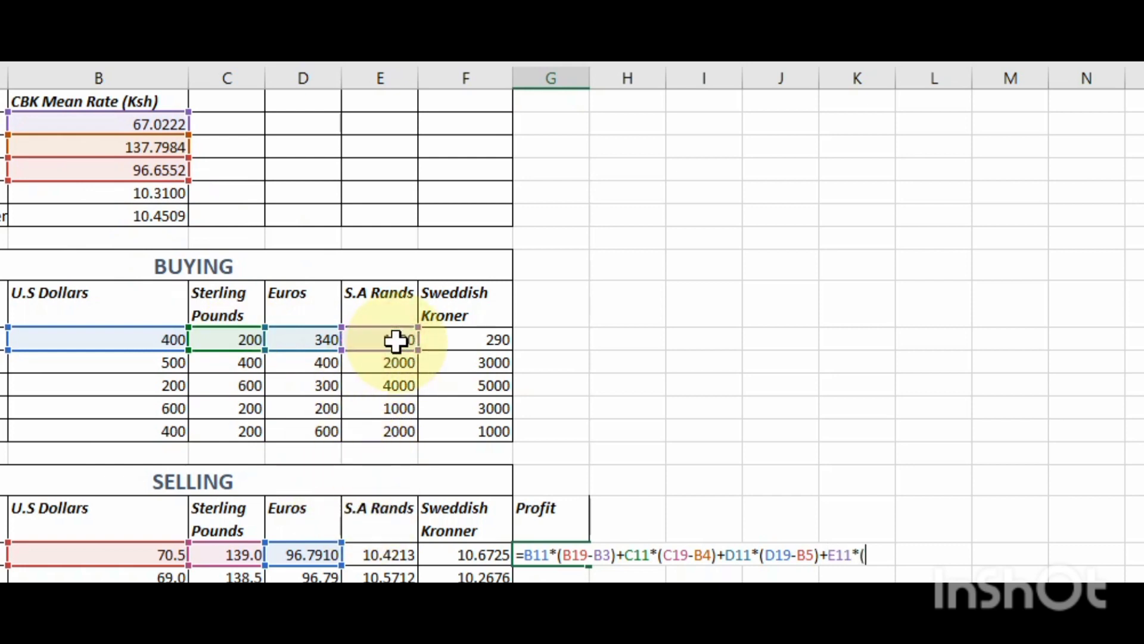
click(377, 555)
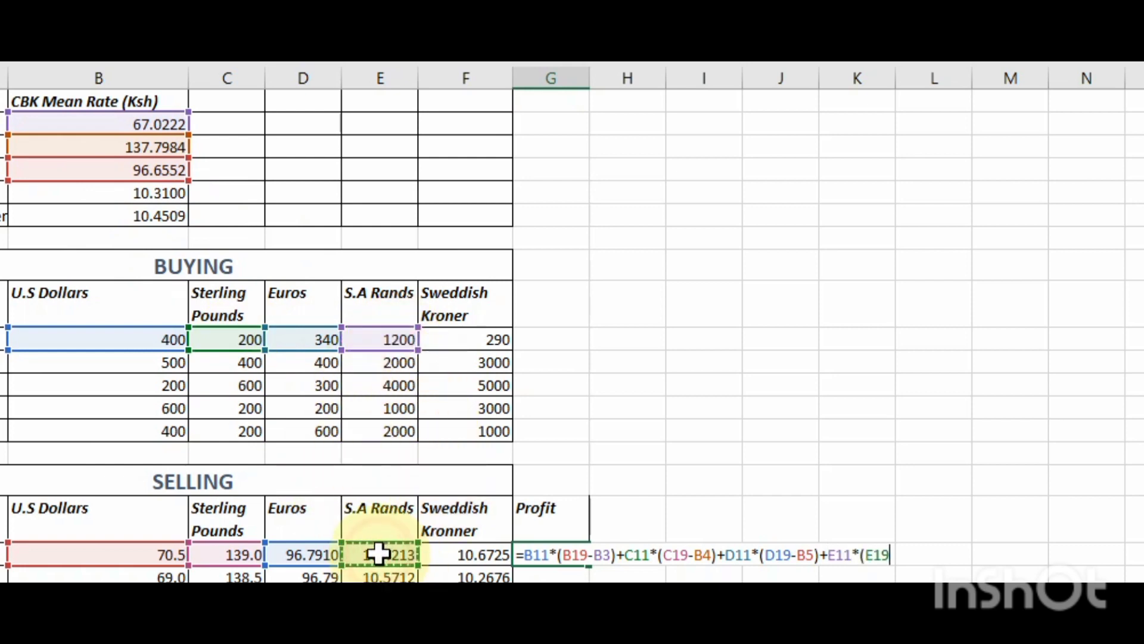
click(139, 192)
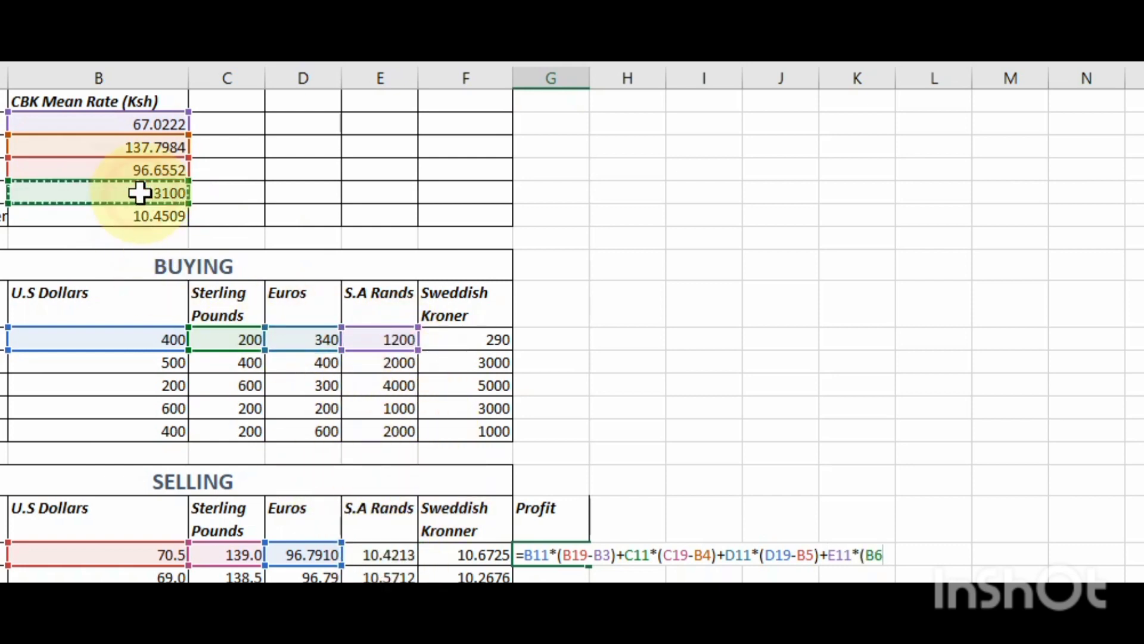
click(395, 555)
click(141, 193)
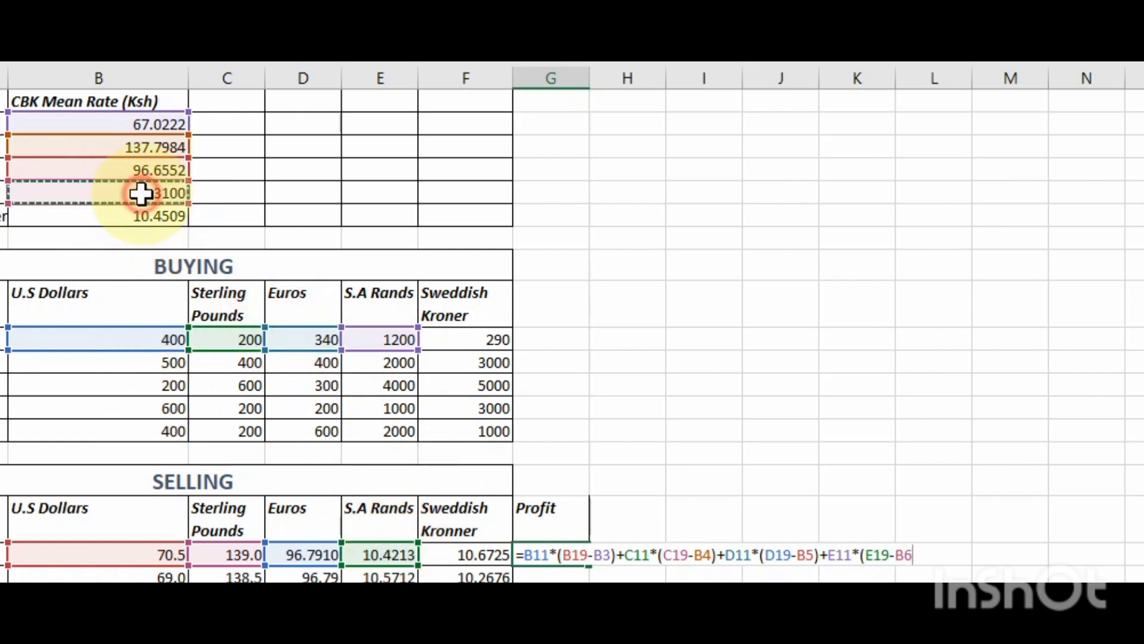
text()+)
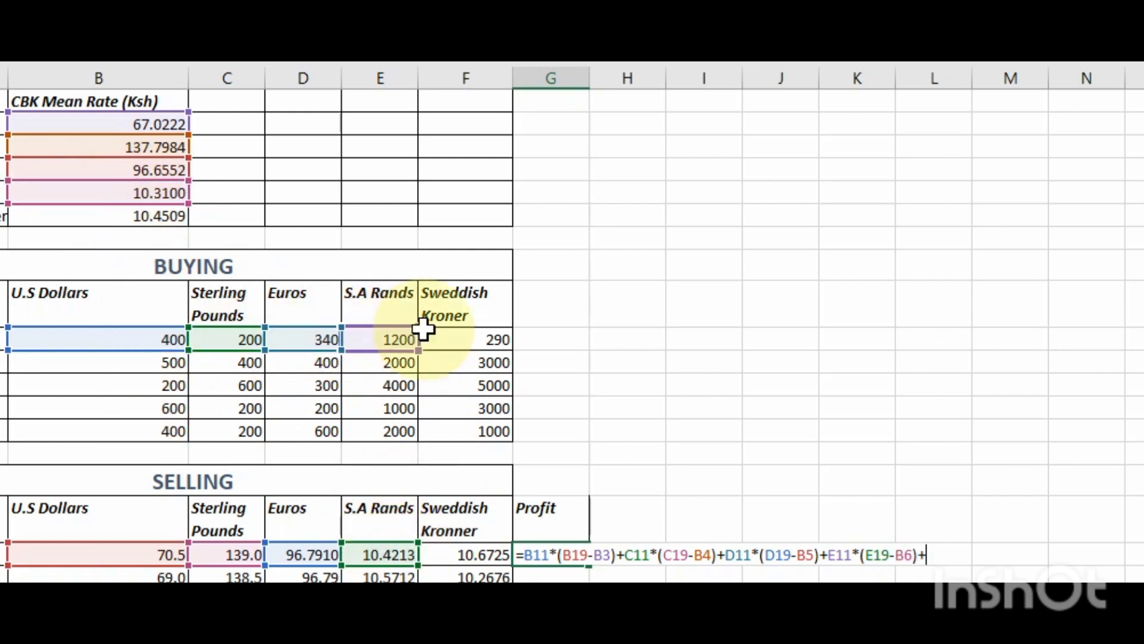
- Finish the G19 profit formula with the Sweddish Kroner term F11*(B7) and enter it
click(475, 337)
text(*()
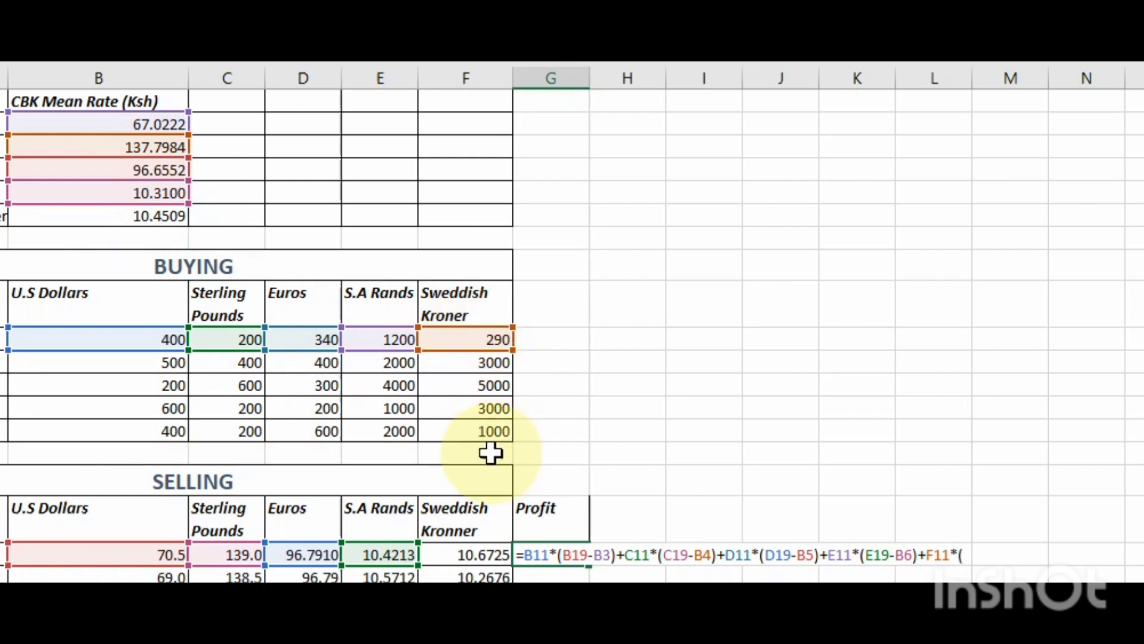
click(466, 554)
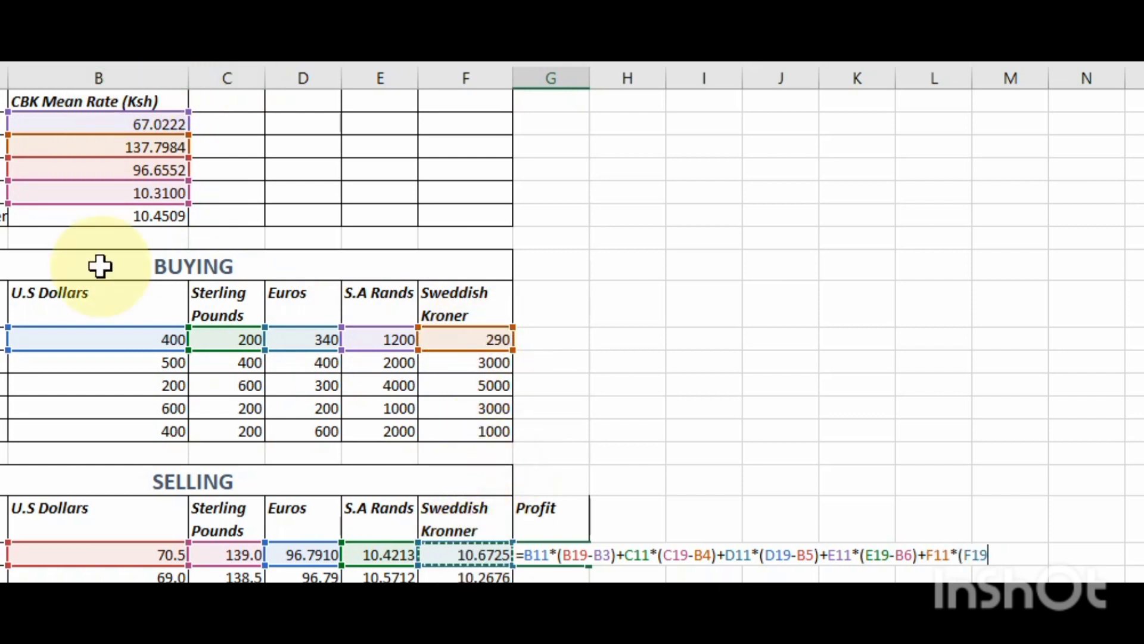
click(100, 215)
text())
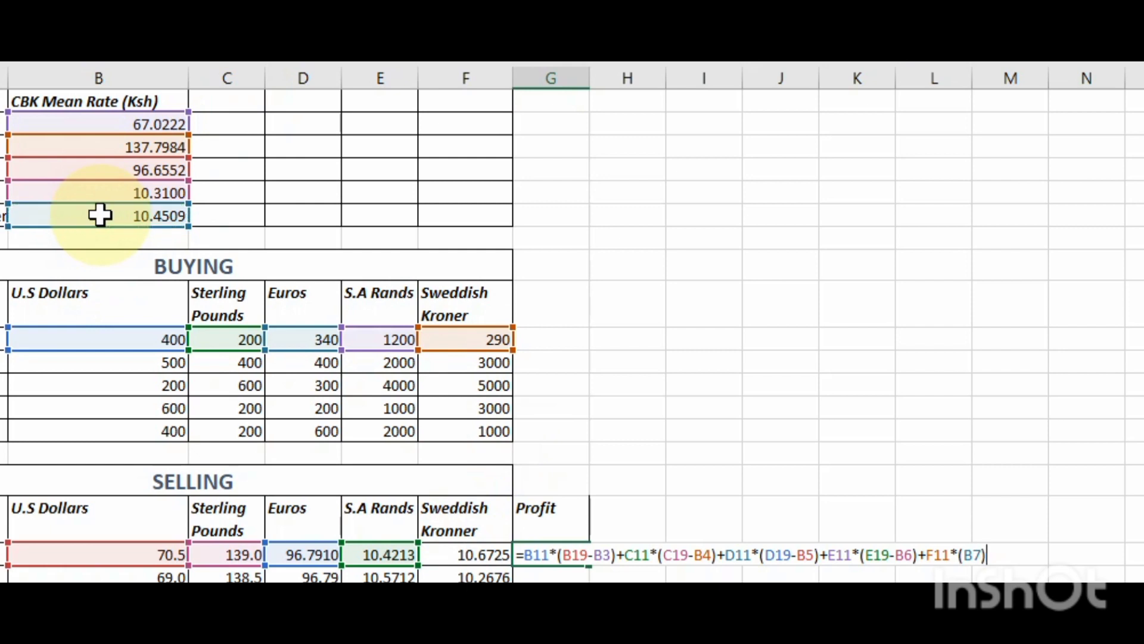
key(Return)
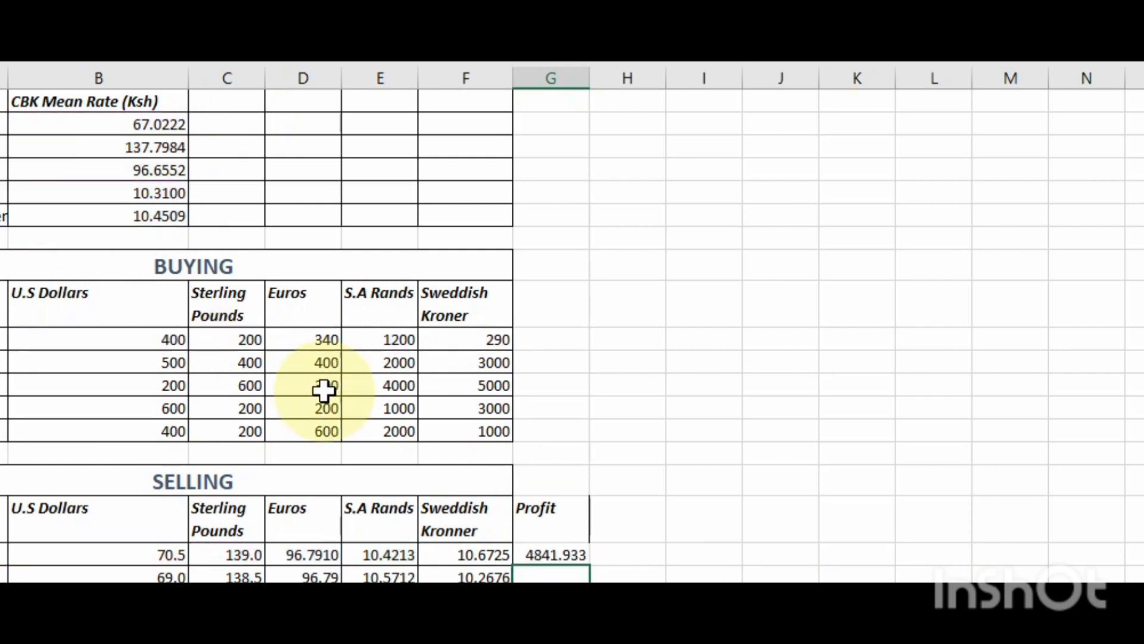
- Correct the last term of the G19 profit formula to F11*(F19-B7)
click(554, 557)
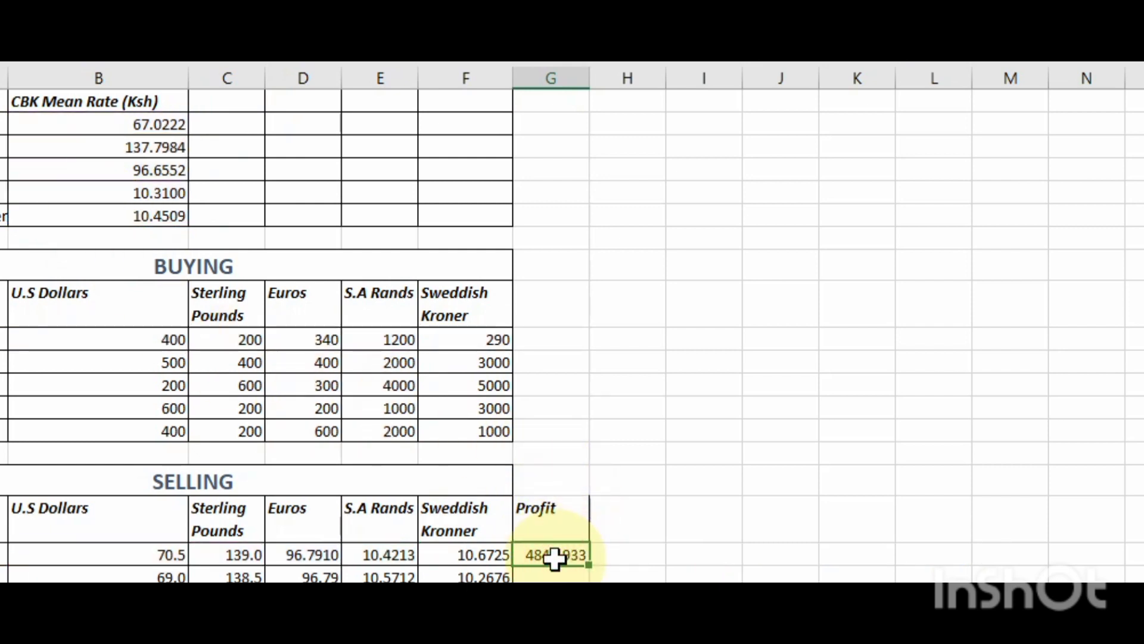
double_click(555, 559)
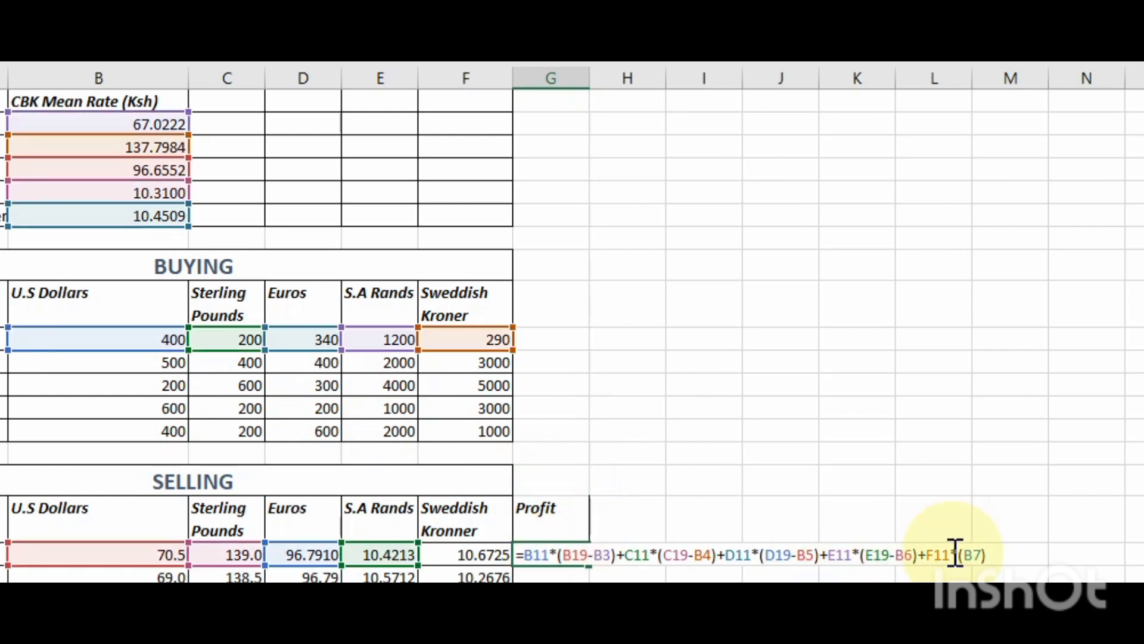
click(982, 554)
key(BackSpace)
key(BackSpace)
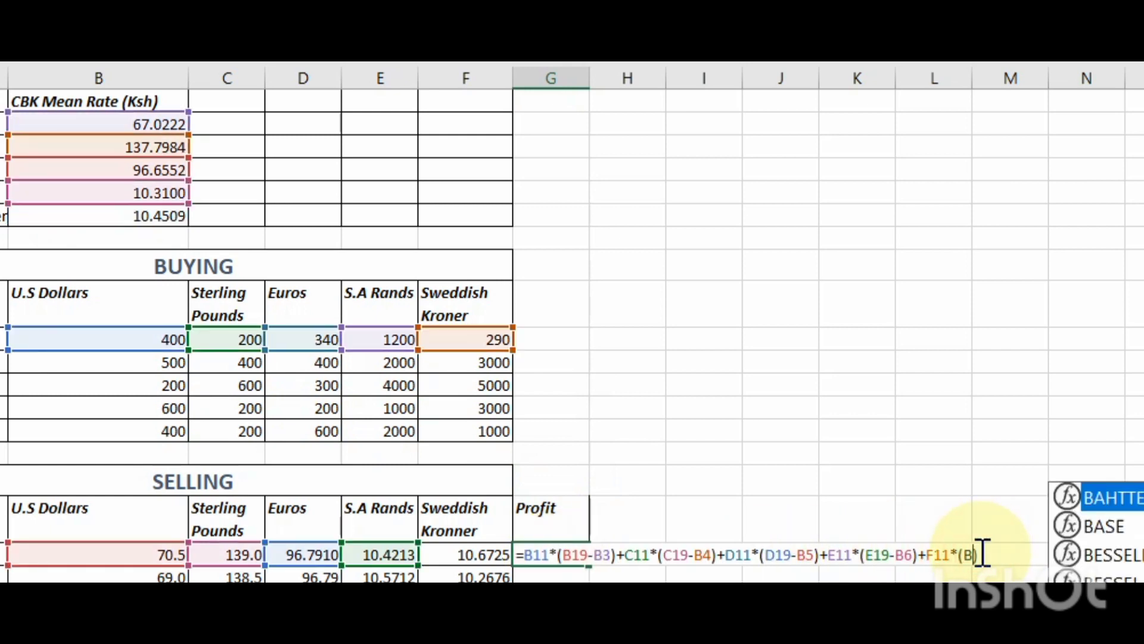
click(474, 556)
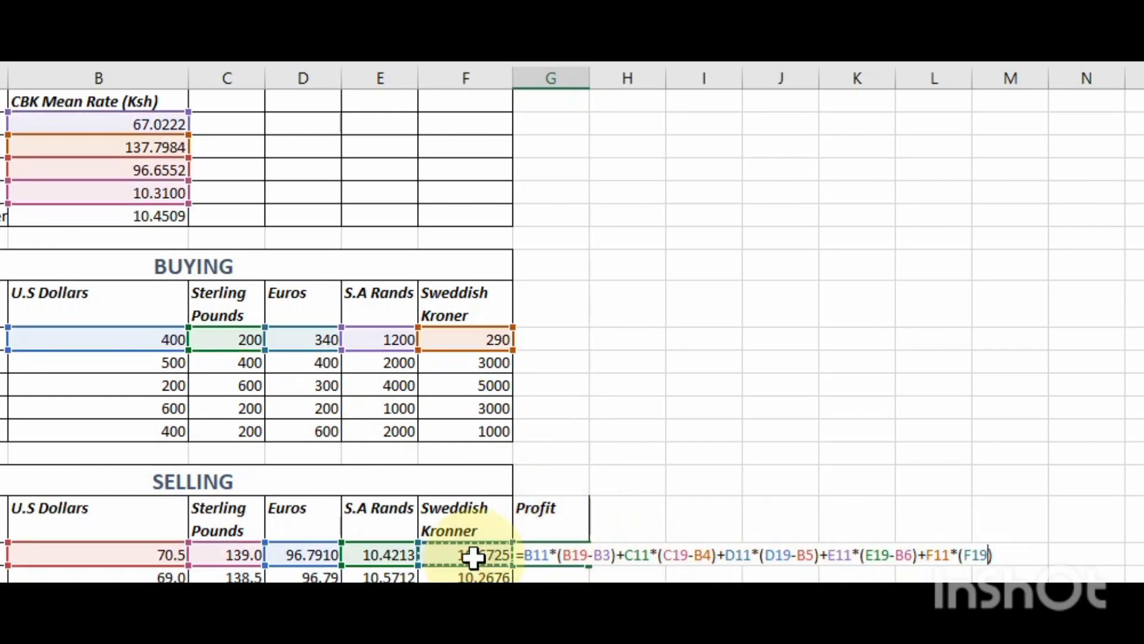
text(-)
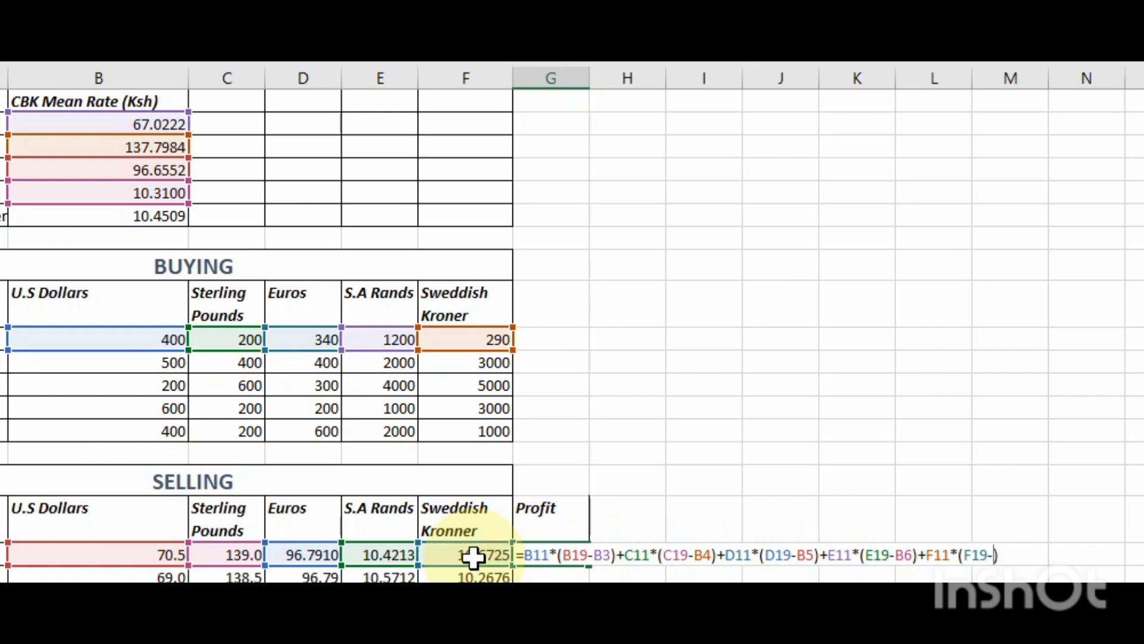
click(92, 215)
key(Return)
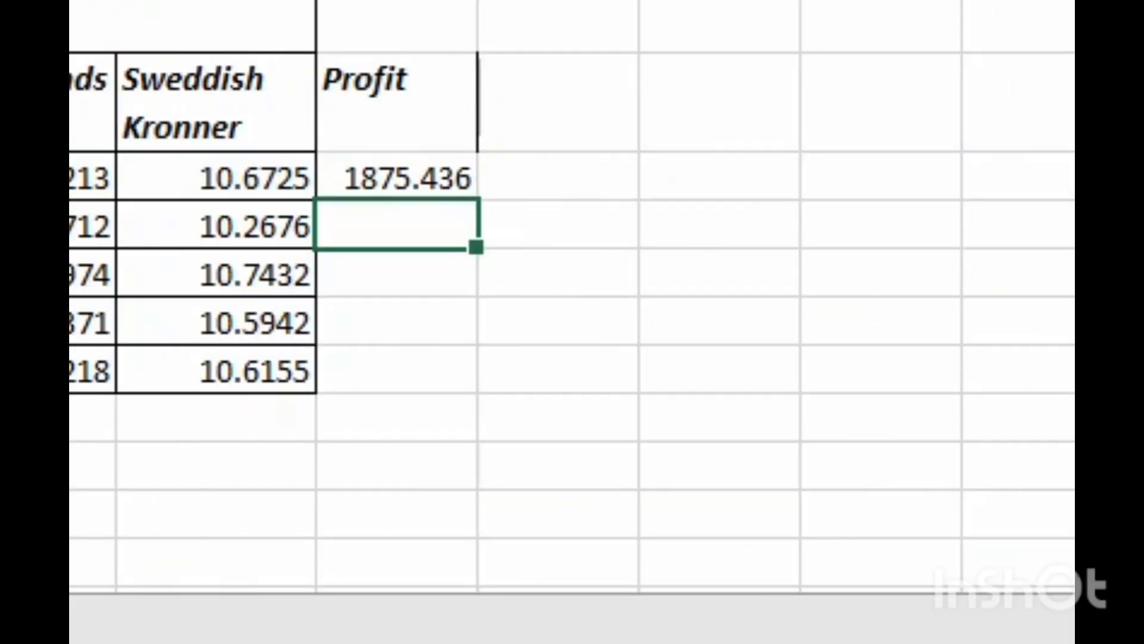
- Fill the profit formula from G19 down to G23 for the remaining traders
click(401, 173)
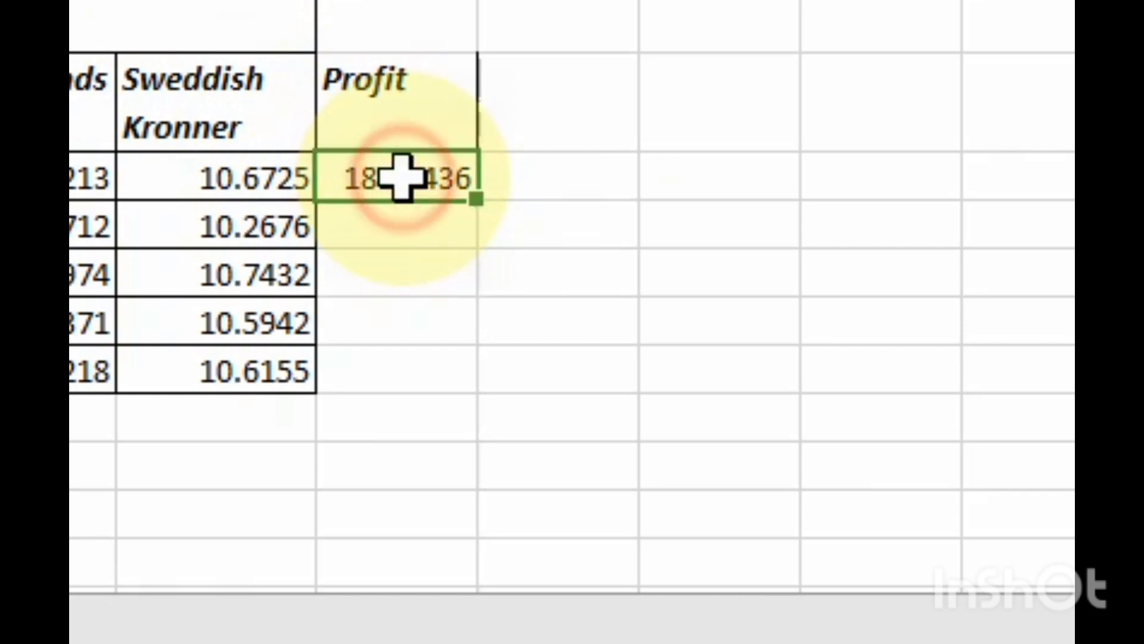
drag(487, 191, 483, 375)
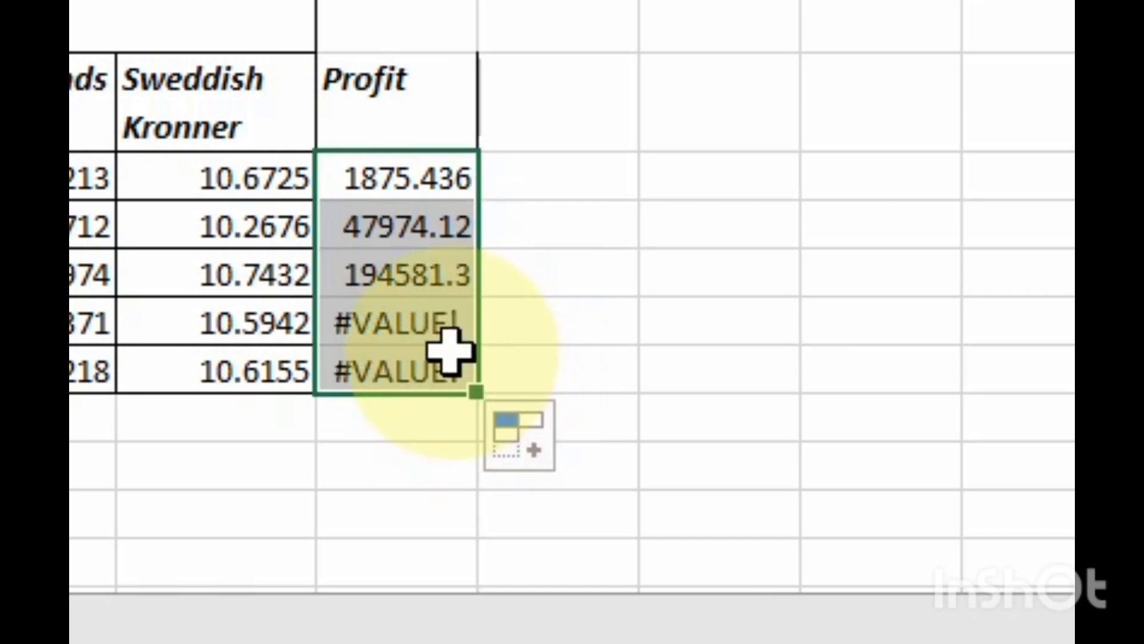
- Examine the filled Profit cells and check the mean-rate references B8, B9 and B10 in the G22 formula
click(409, 177)
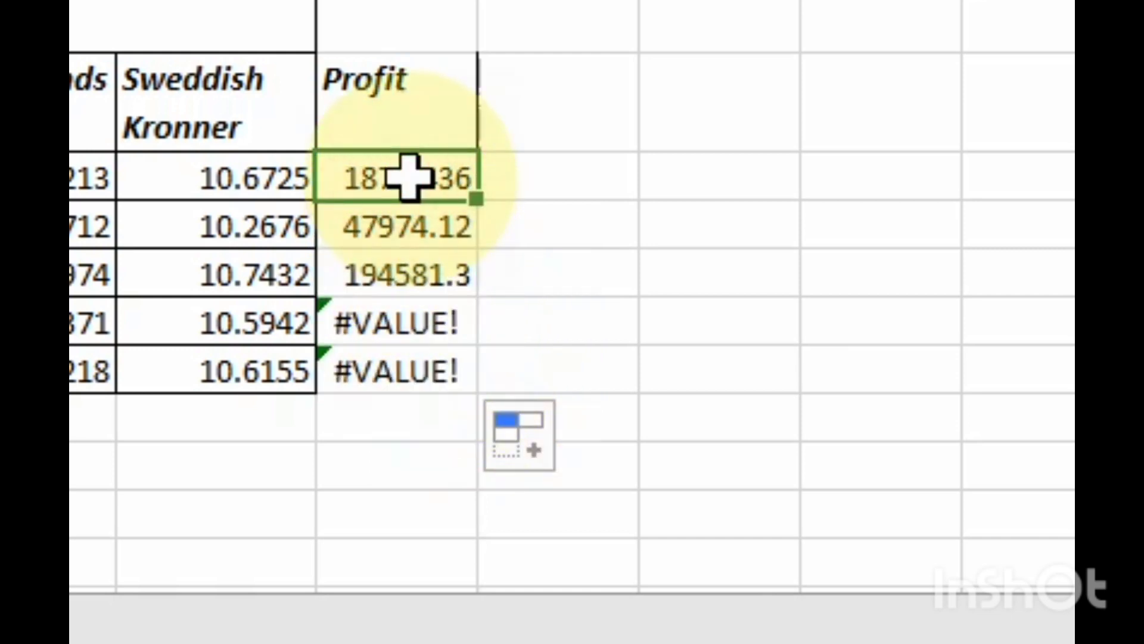
key(Down)
key(Down)
key(Down)
key(Down)
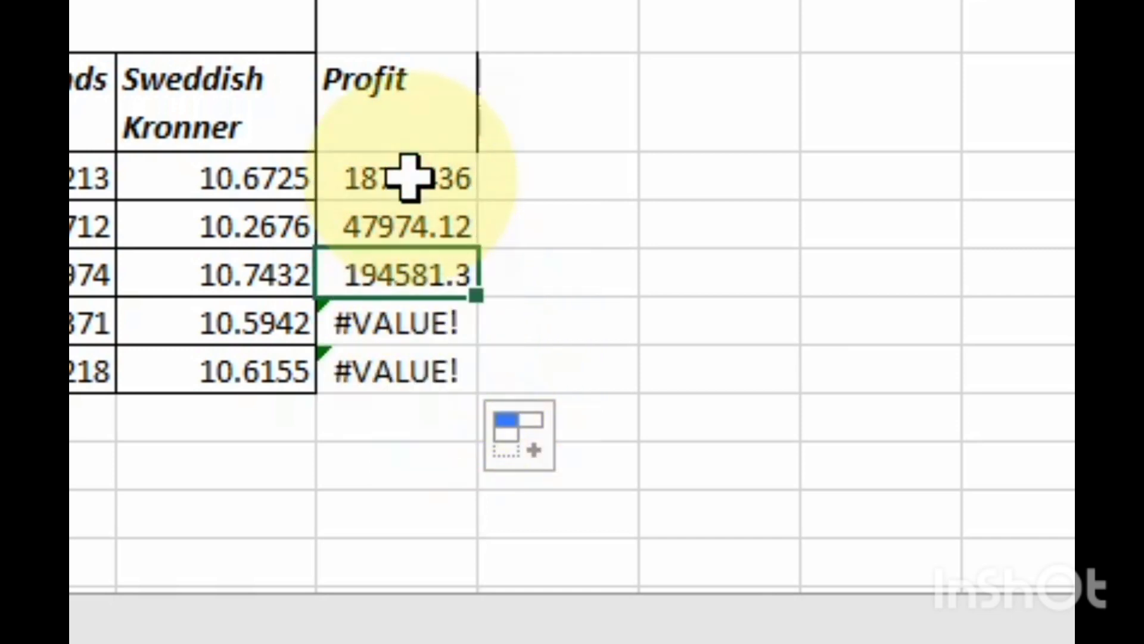
key(Up)
key(Up)
key(Up)
key(Up)
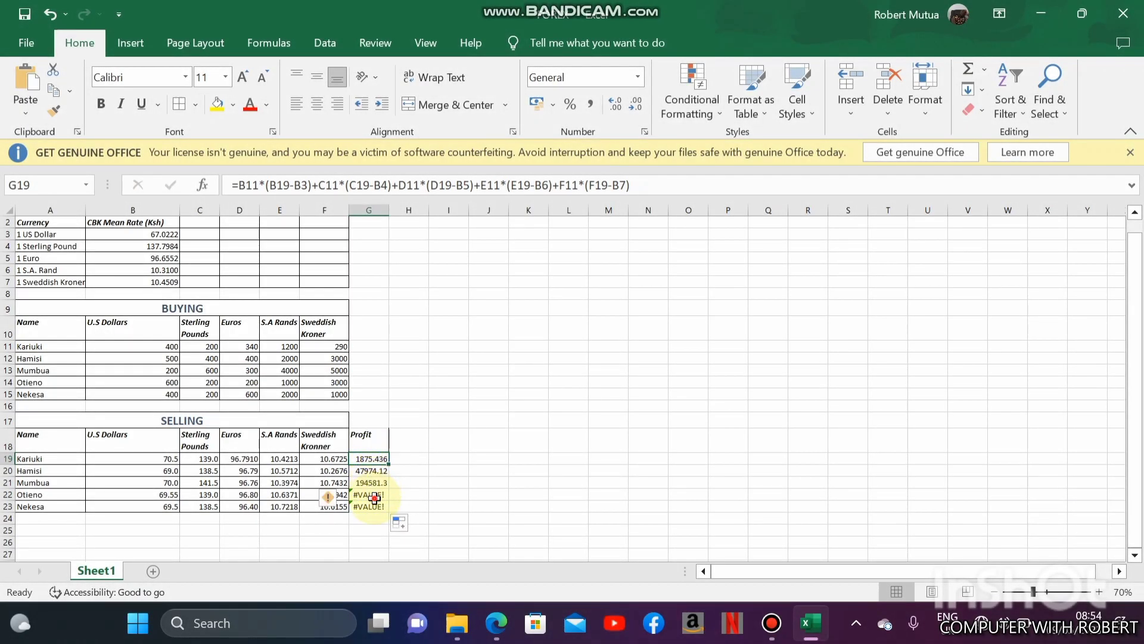
click(375, 497)
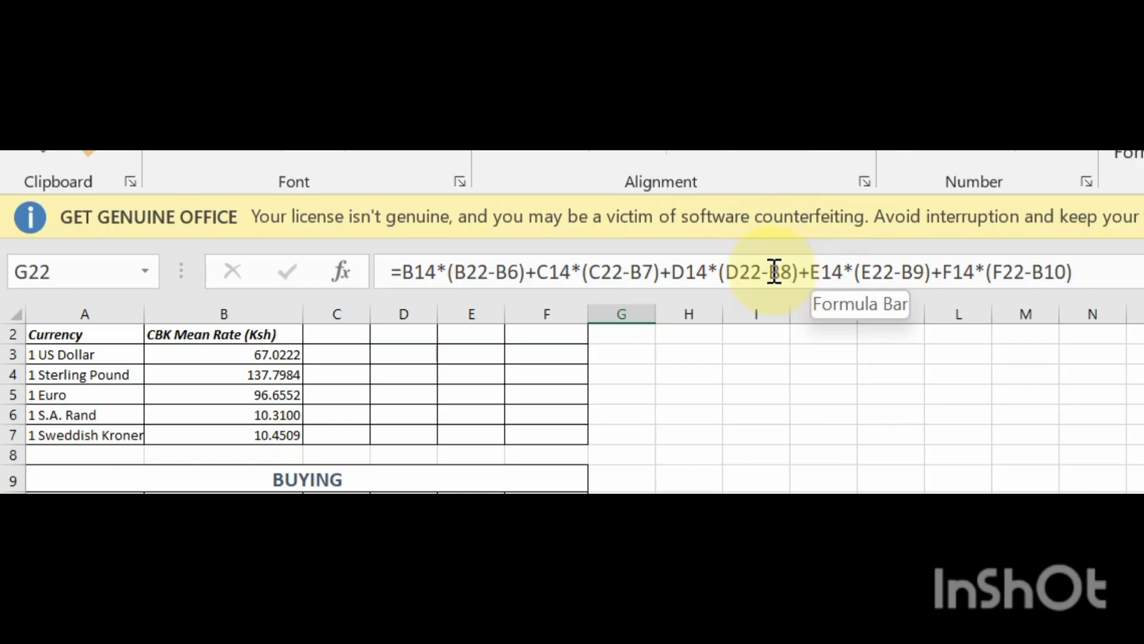
click(774, 272)
double_click(787, 271)
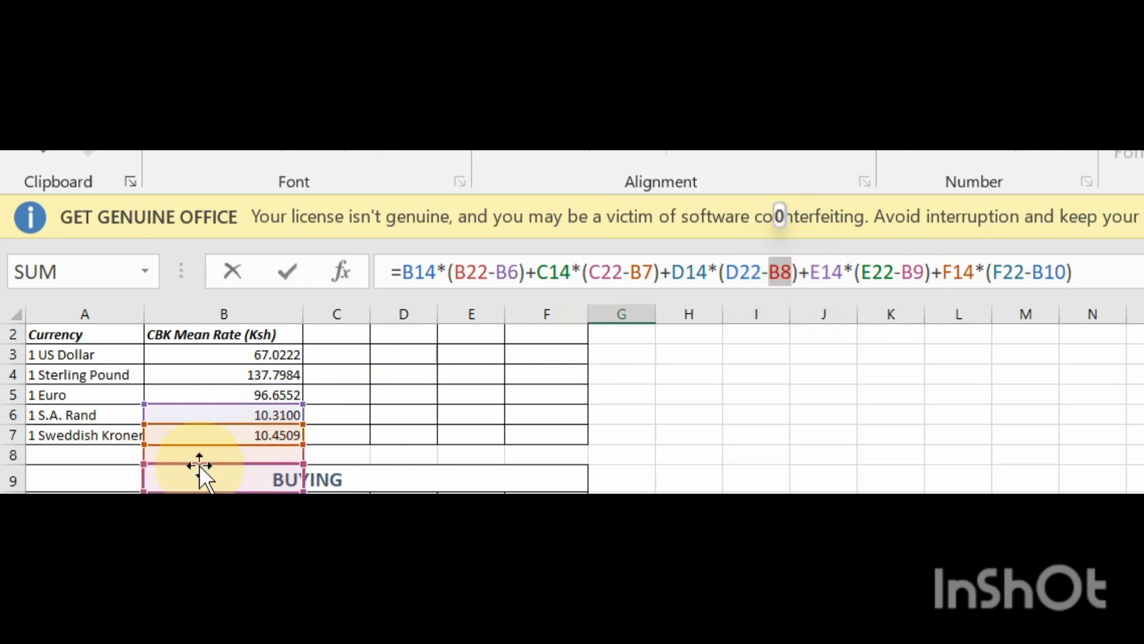
double_click(911, 272)
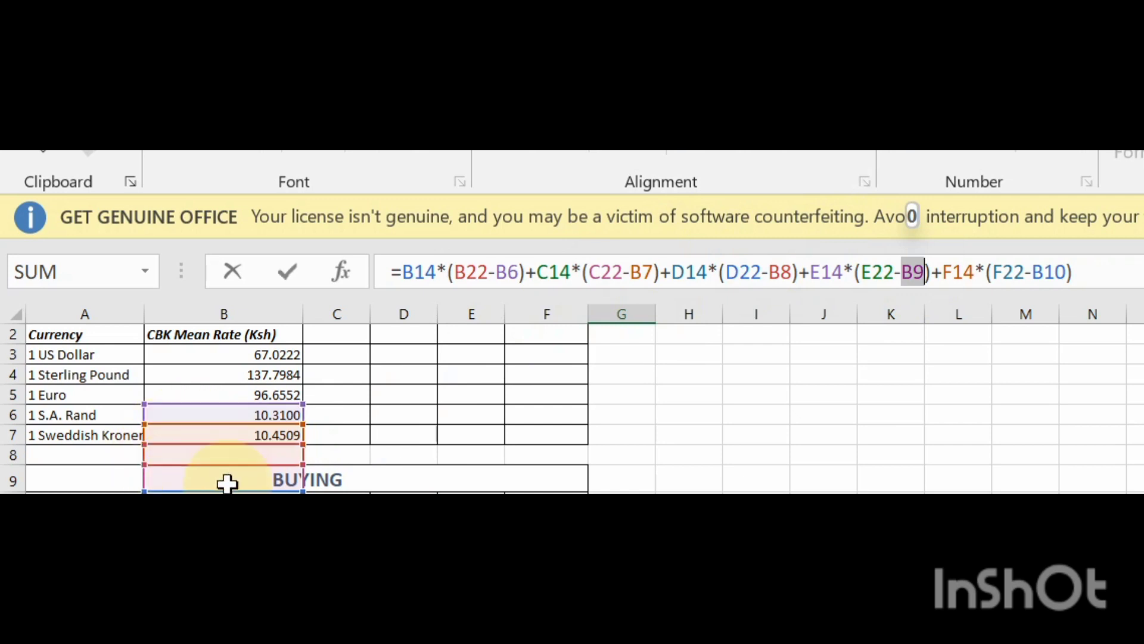
double_click(1053, 273)
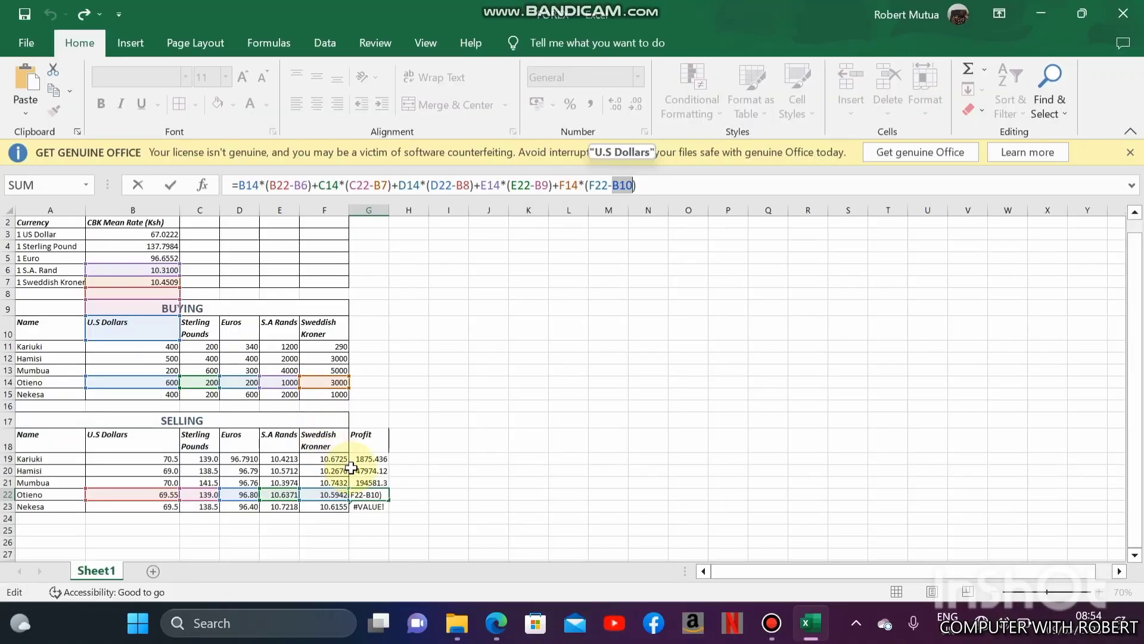
key(ctrl+Return)
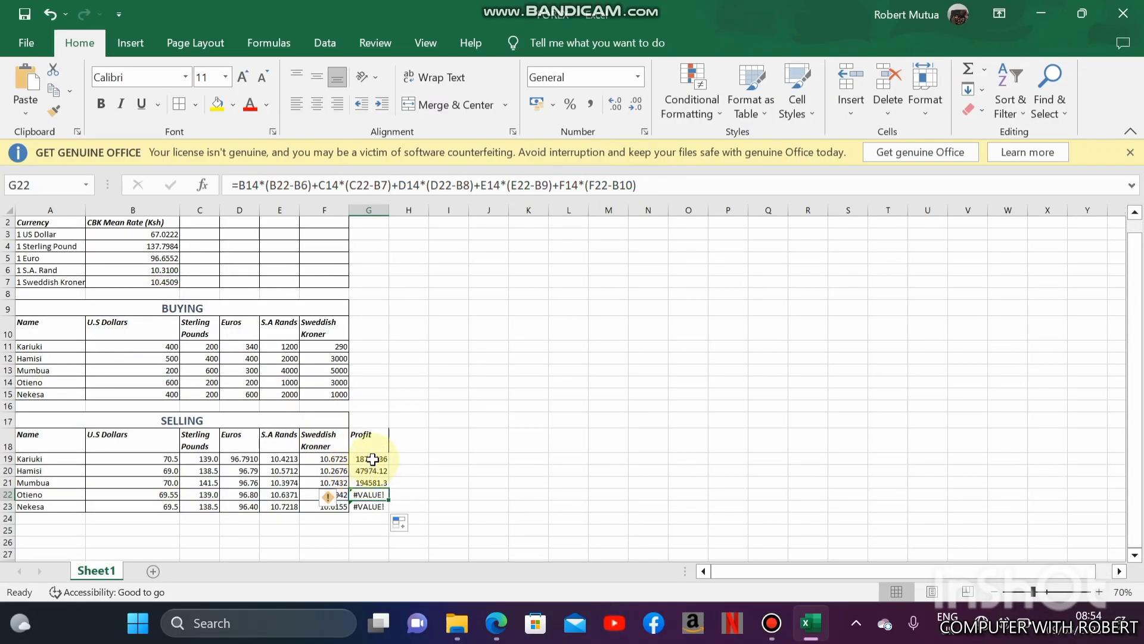
- Review the G19 profit formula against the CBK mean rates in B3:B7 to identify the references that must stay fixed
click(373, 459)
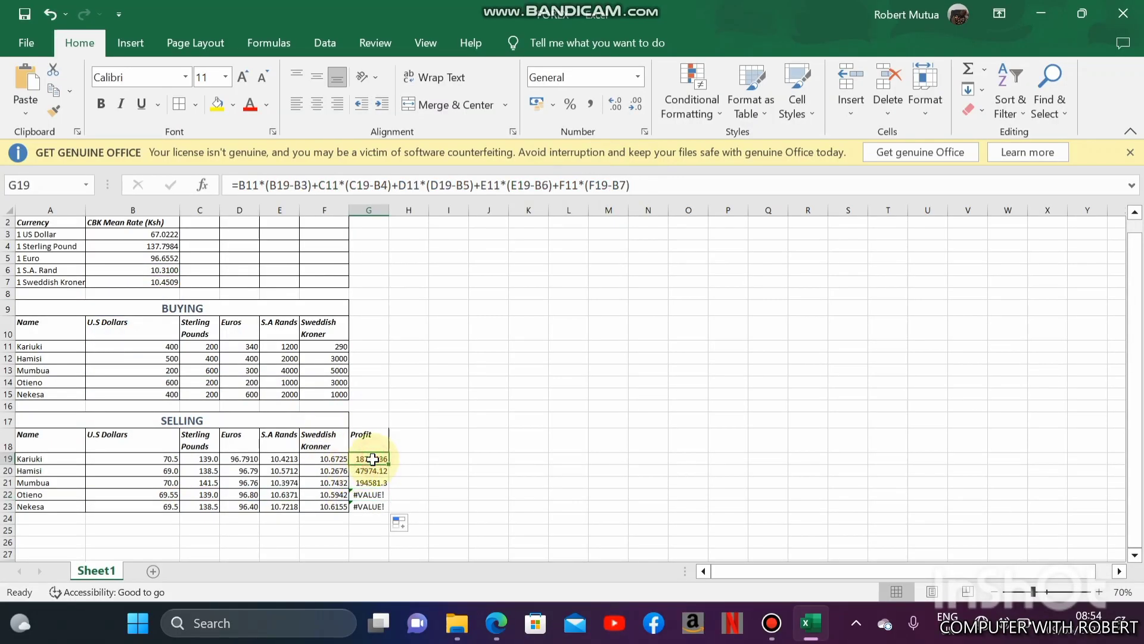
click(130, 234)
drag(130, 233, 137, 279)
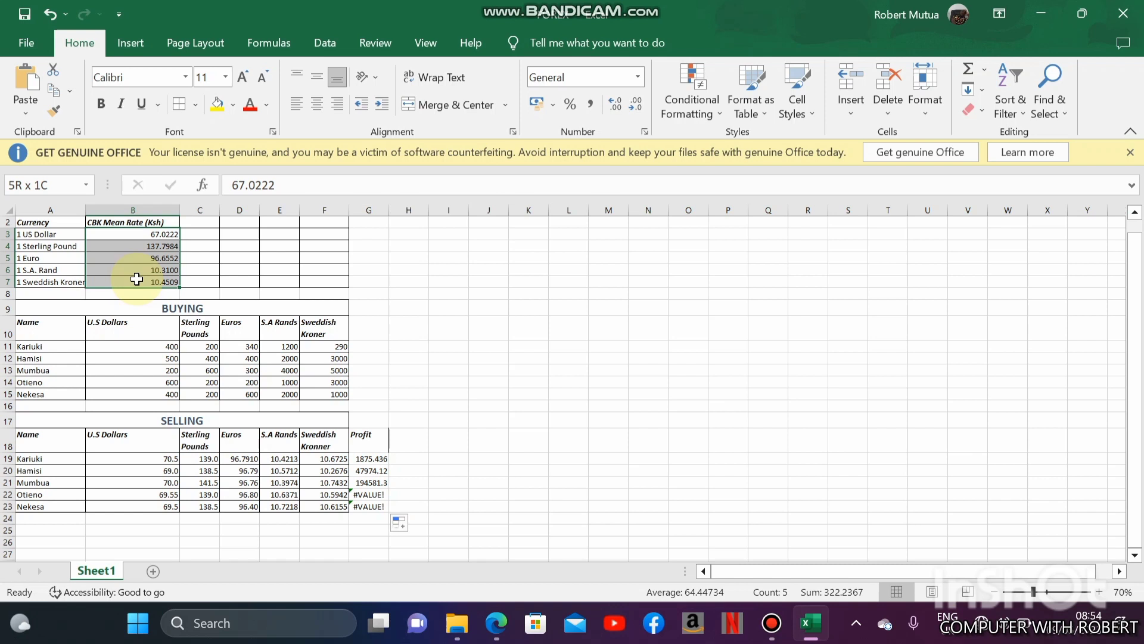
drag(136, 279, 137, 279)
drag(142, 234, 154, 286)
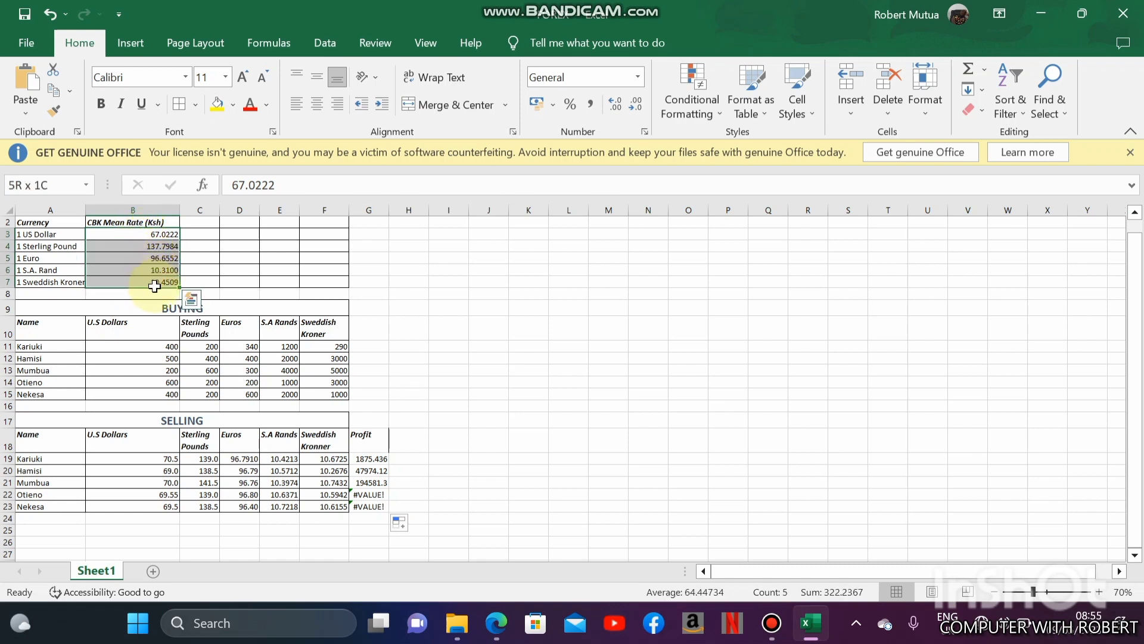
click(147, 232)
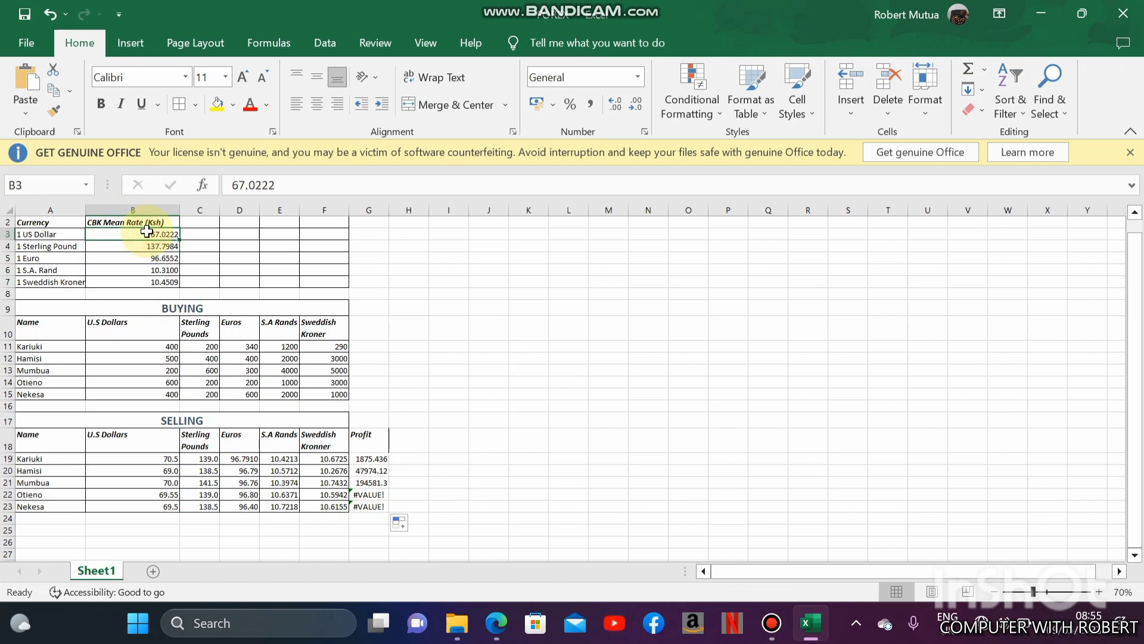
drag(146, 233, 156, 283)
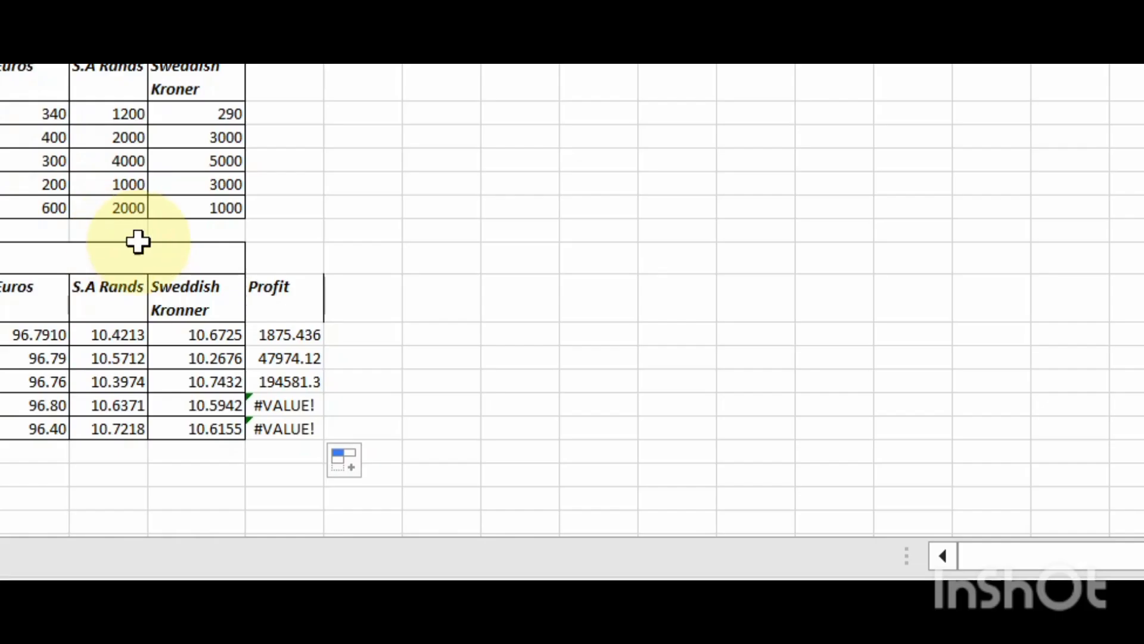
click(284, 332)
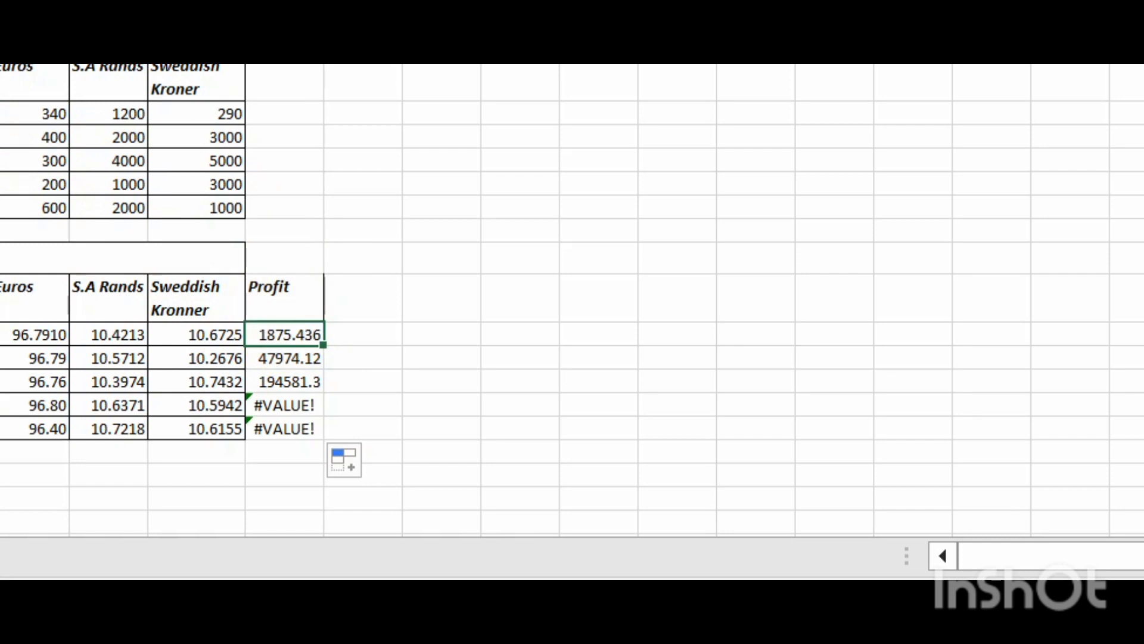
- Make the US Dollar and Sterling Pound mean-rate references in the G19 profit formula absolute, as $B$3 and $B$4
double_click(277, 332)
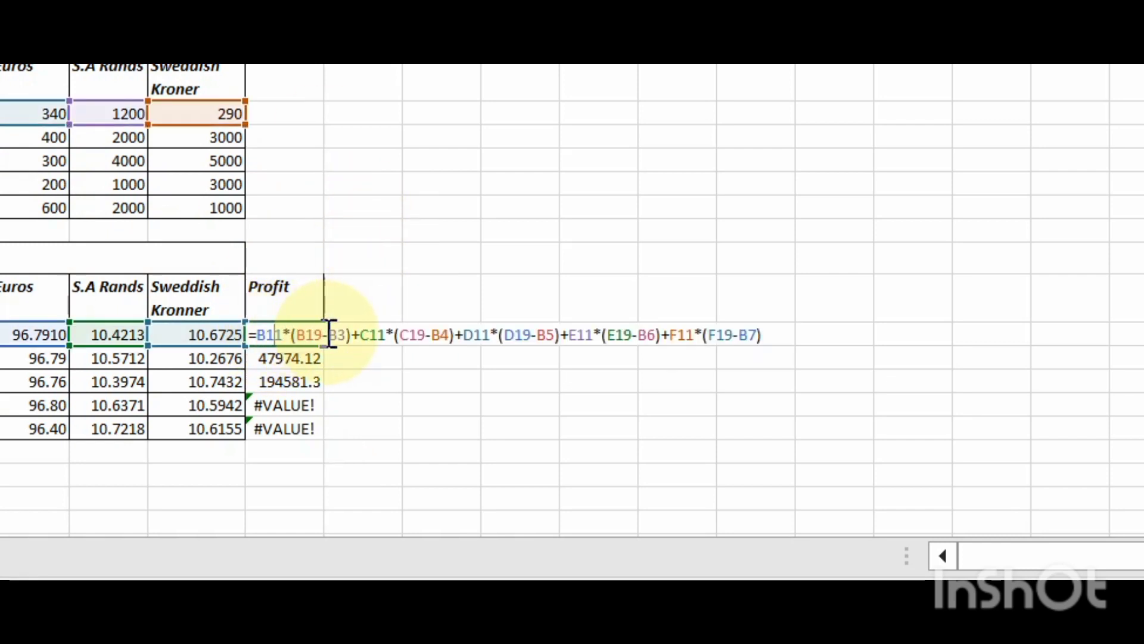
click(328, 335)
text($)
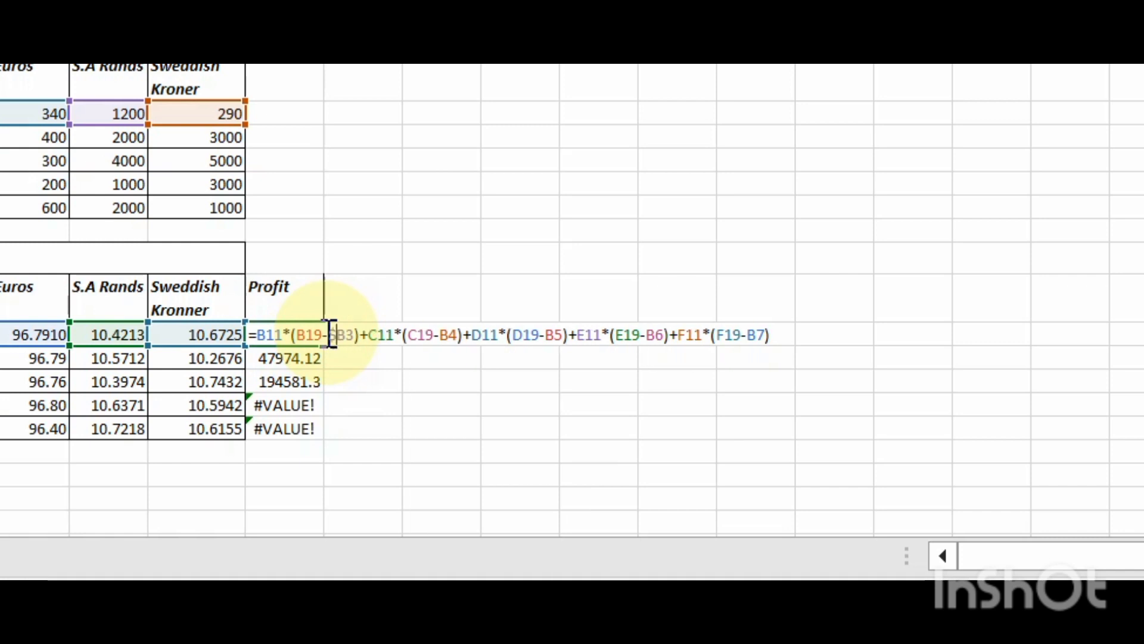
text($)
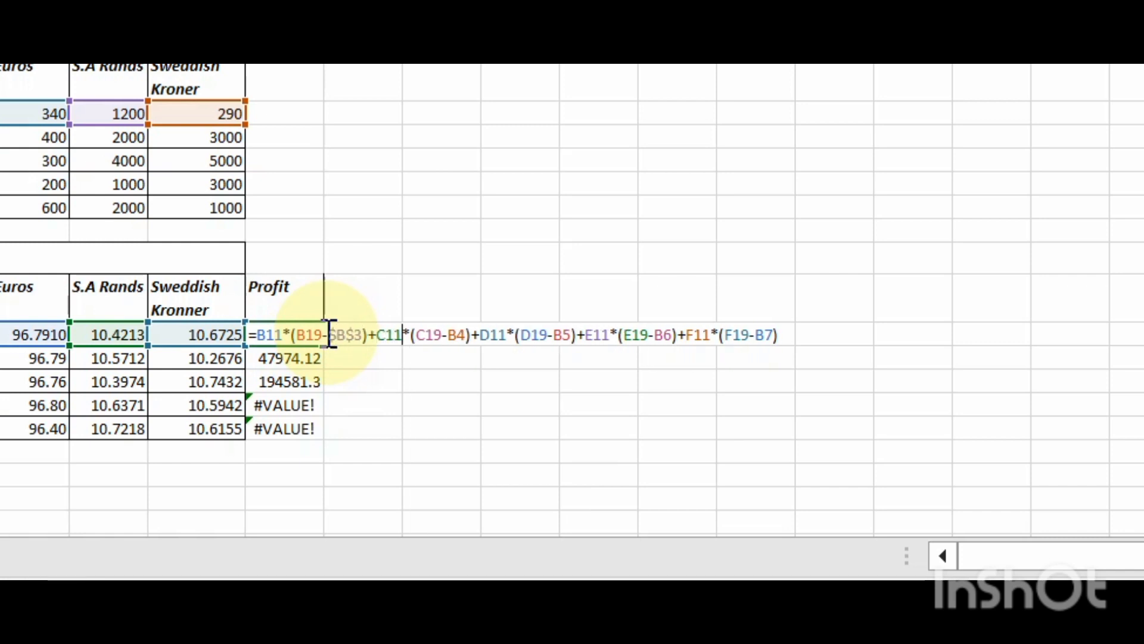
text($)
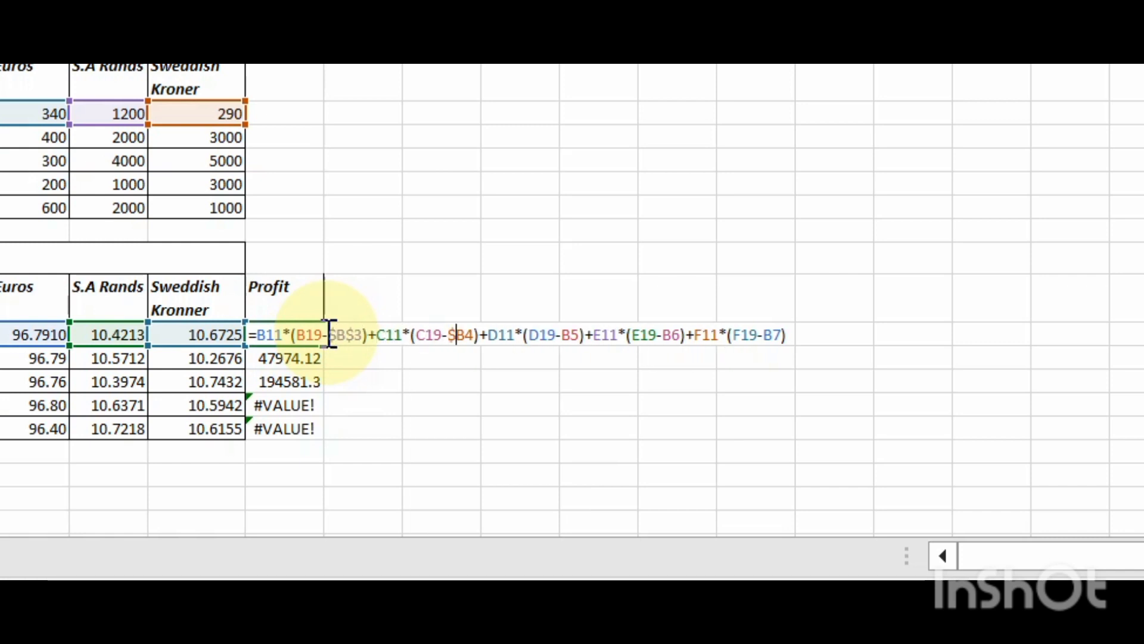
text($)
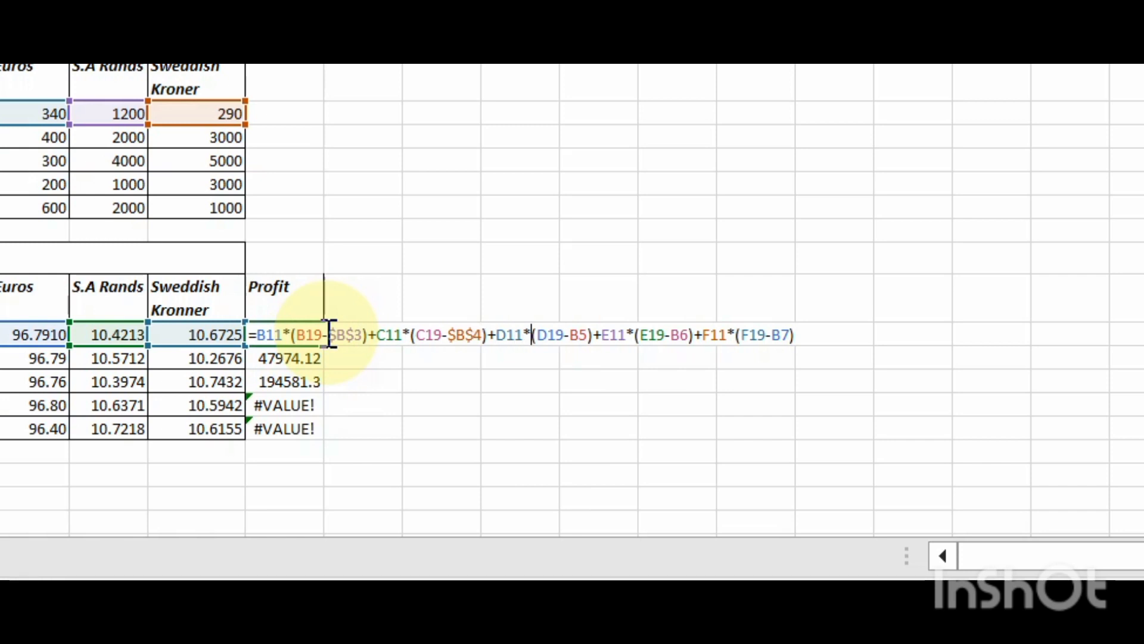
text($)
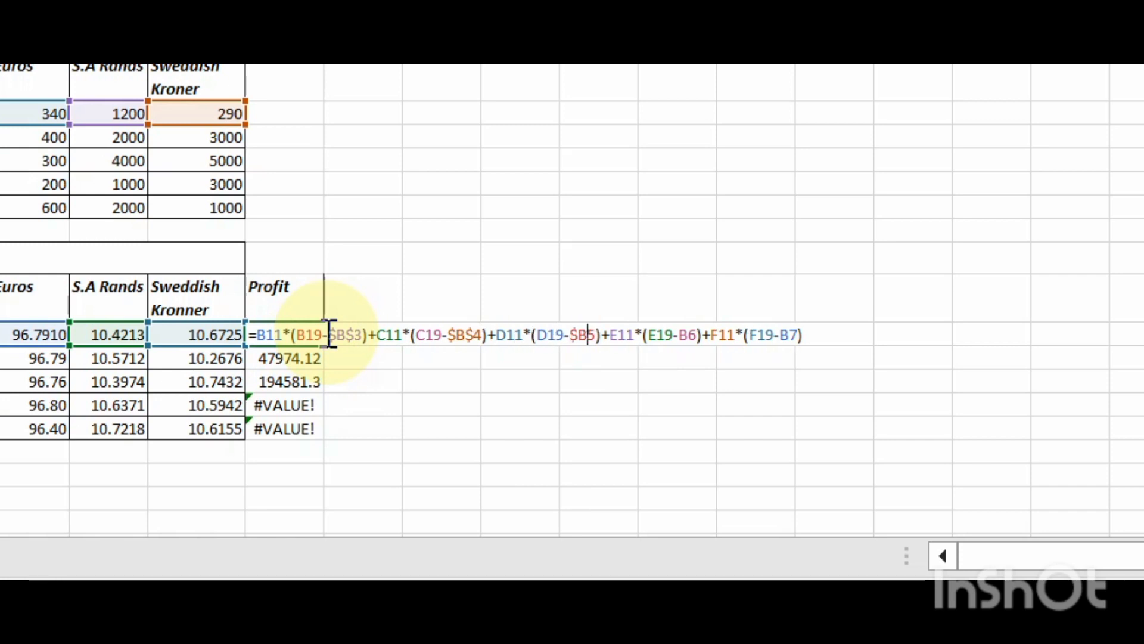
text($)
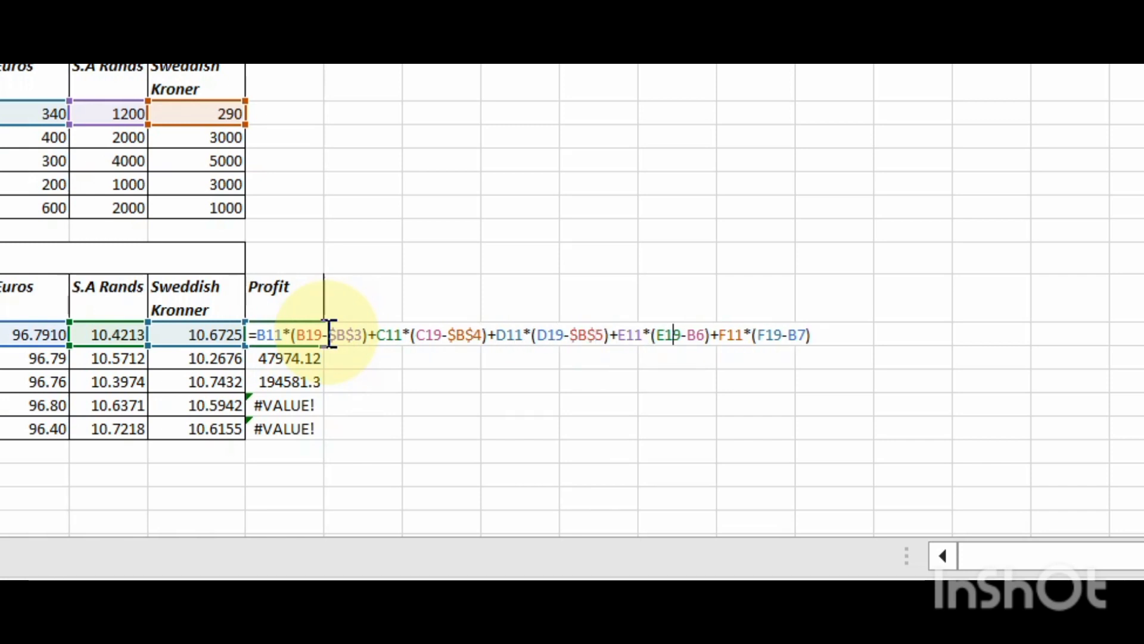
- Make the remaining mean-rate references in the G19 formula absolute as $B$5, $B$6 and $B$7, and enter the formula
key(Right)
key(Right)
text($)
text($)
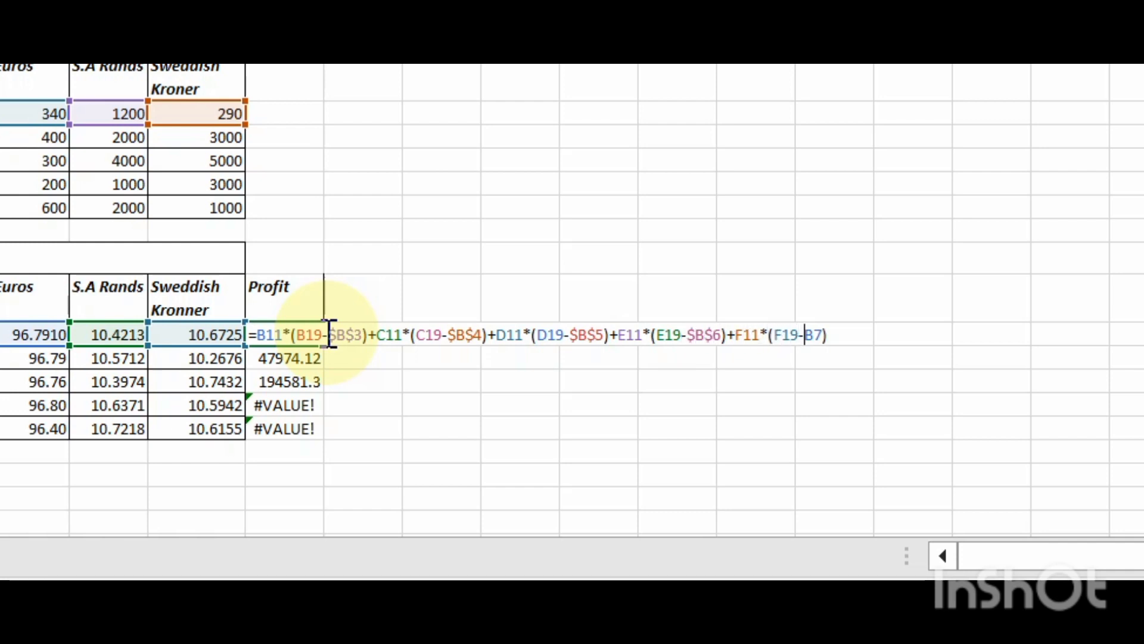
text($B$)
key(Return)
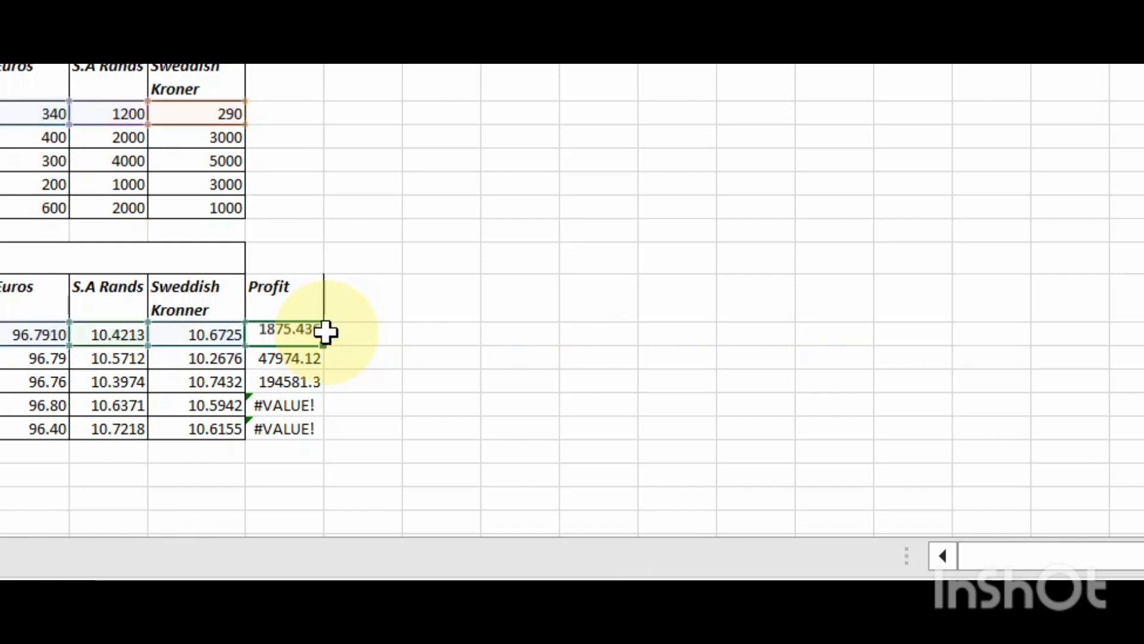
- Fill the corrected profit formula from G19 down to G23 for the remaining traders
click(310, 333)
mouse_move(323, 344)
mouse_down()
mouse_move(317, 363)
mouse_move(316, 353)
mouse_up()
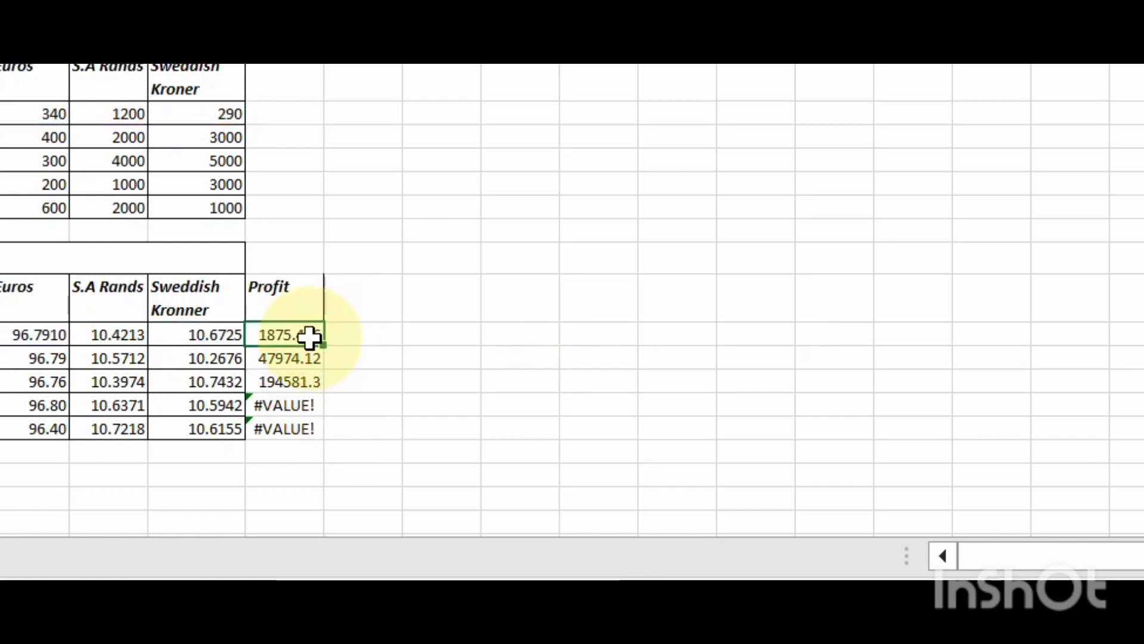
drag(330, 405, 332, 437)
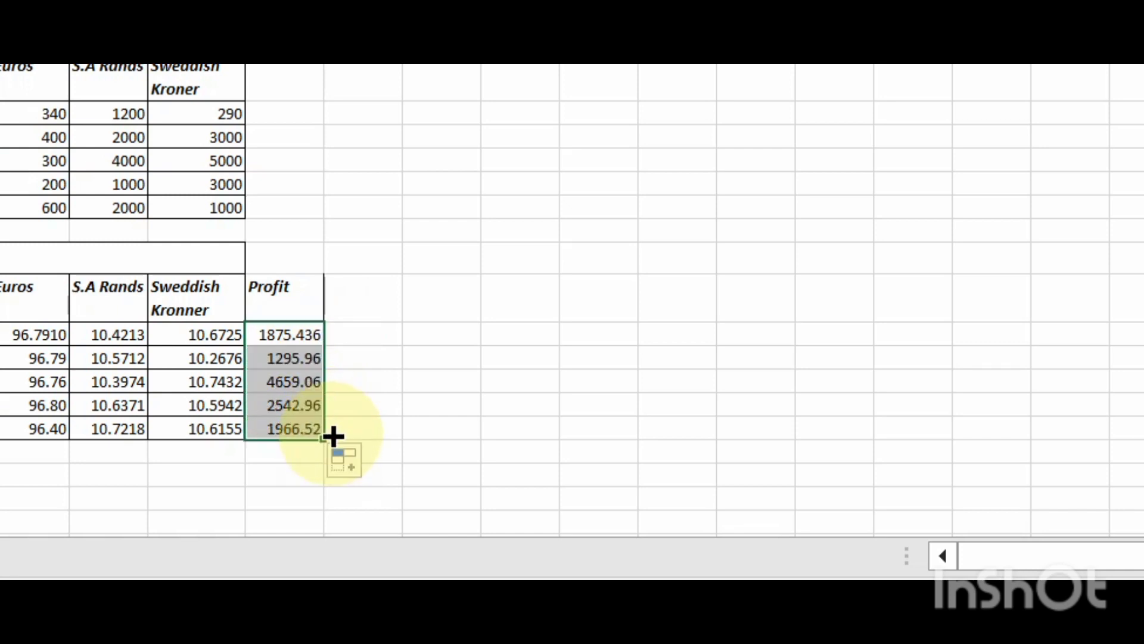
- Re-merge and centre the SELLING title across A17:G17 so it spans the Profit column
click(69, 261)
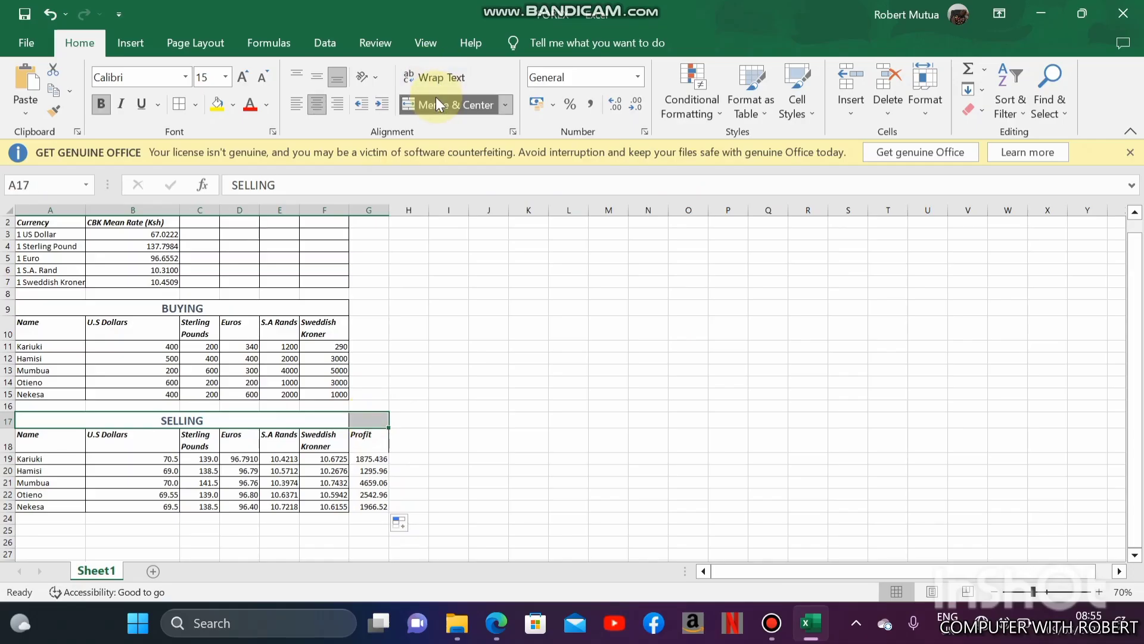
click(436, 97)
click(437, 100)
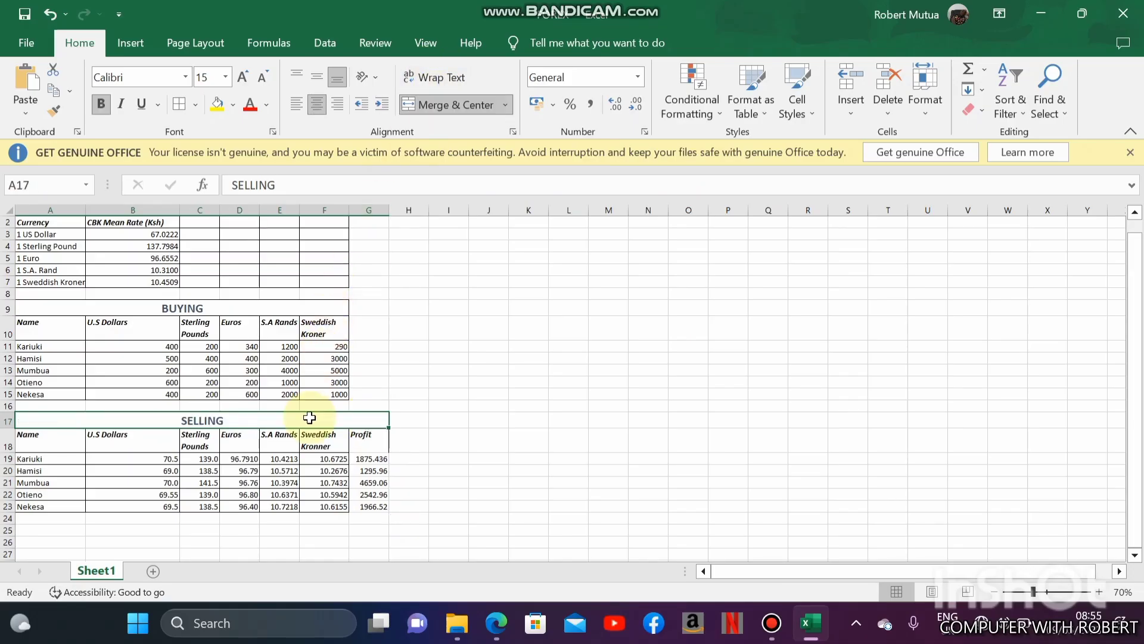
drag(309, 417, 316, 502)
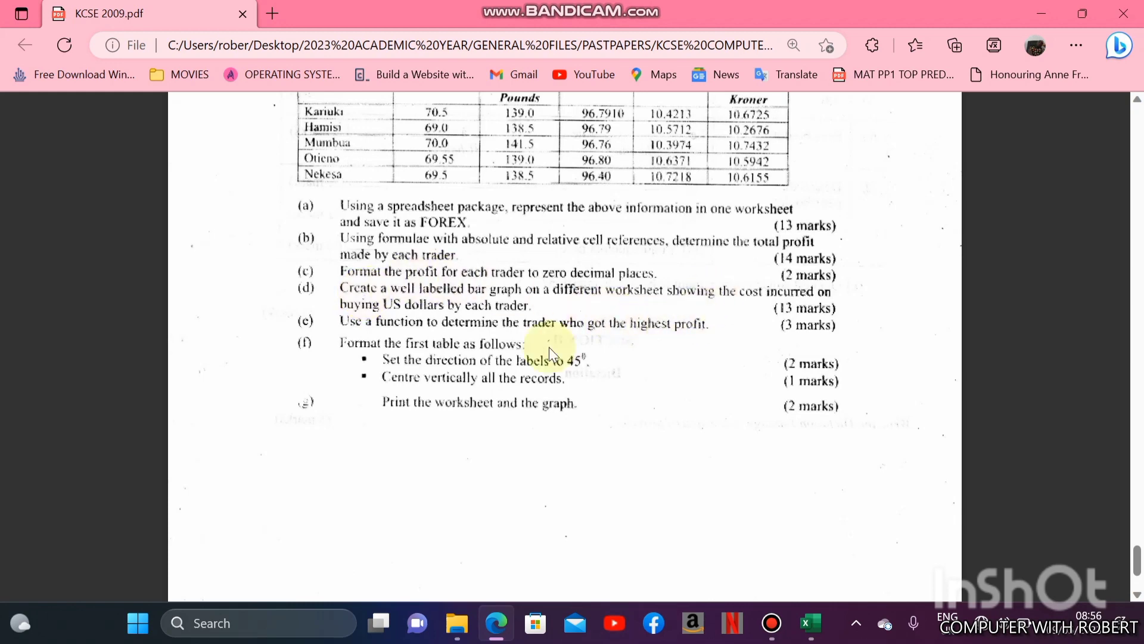
- Switch from the question paper back to Excel and insert a blank column before the Sterling Pounds column C
click(820, 626)
ctrl+scroll(82, 312, up, 4)
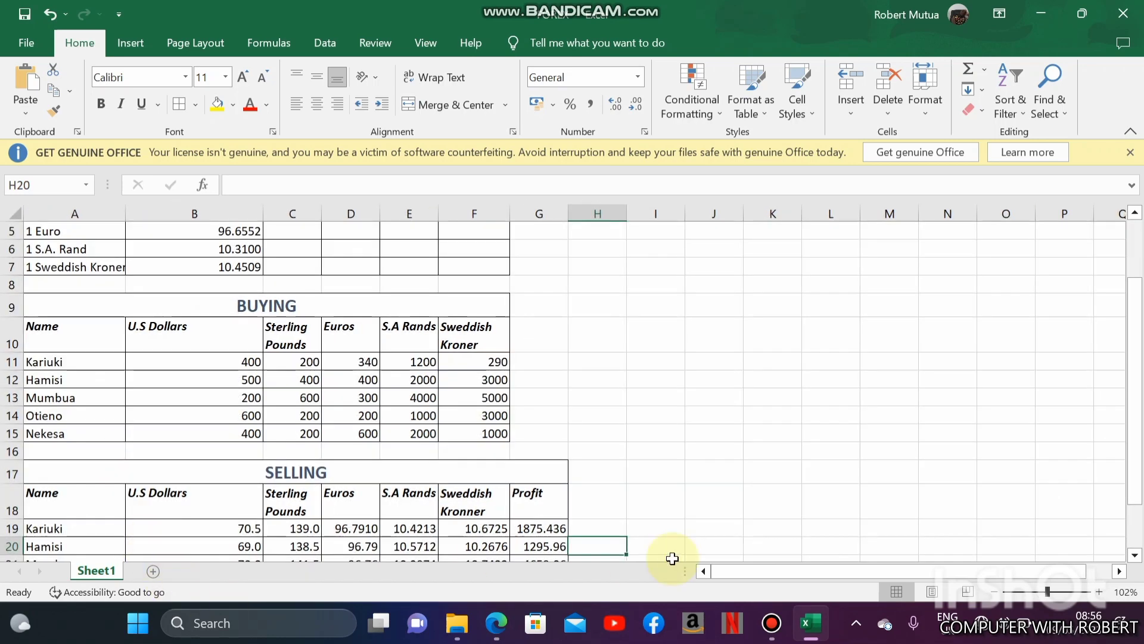
click(255, 362)
click(280, 339)
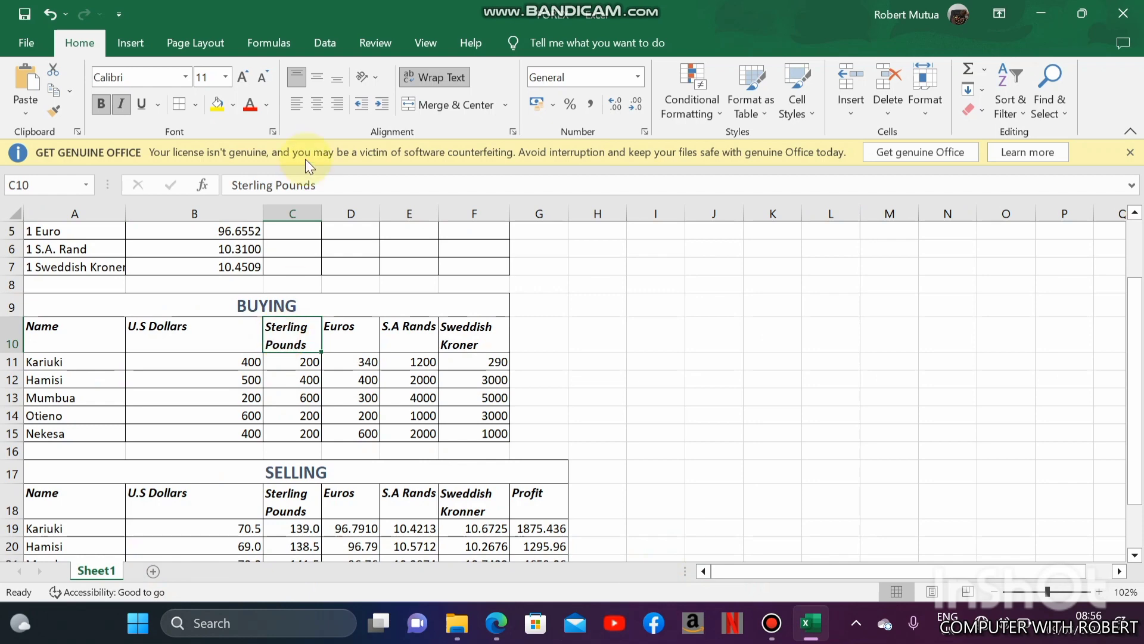
right_click(309, 211)
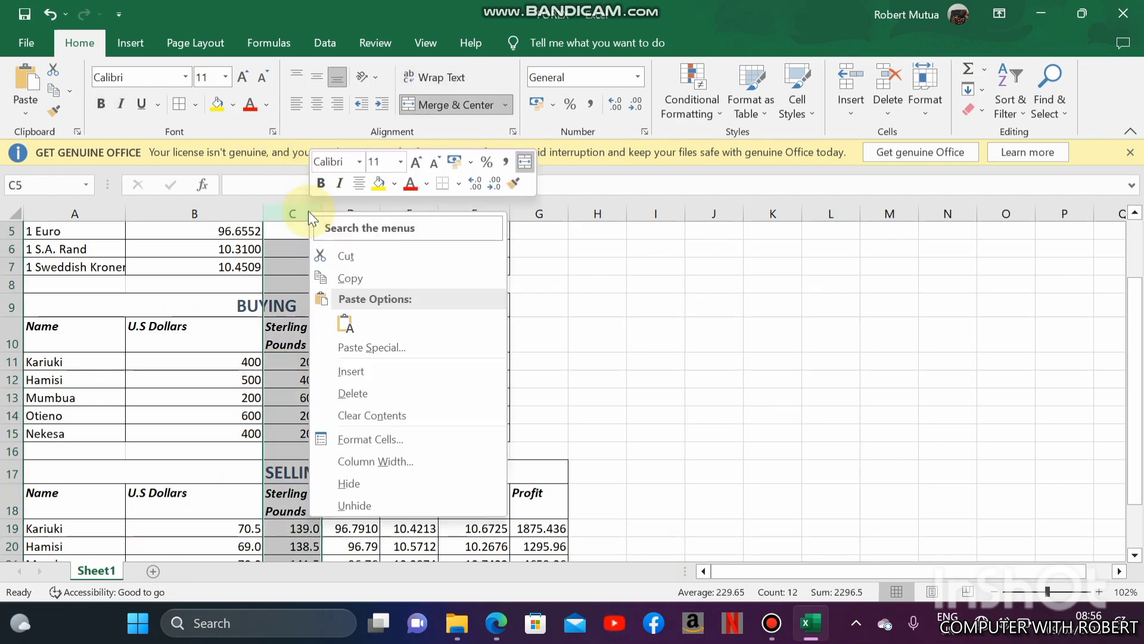
click(351, 372)
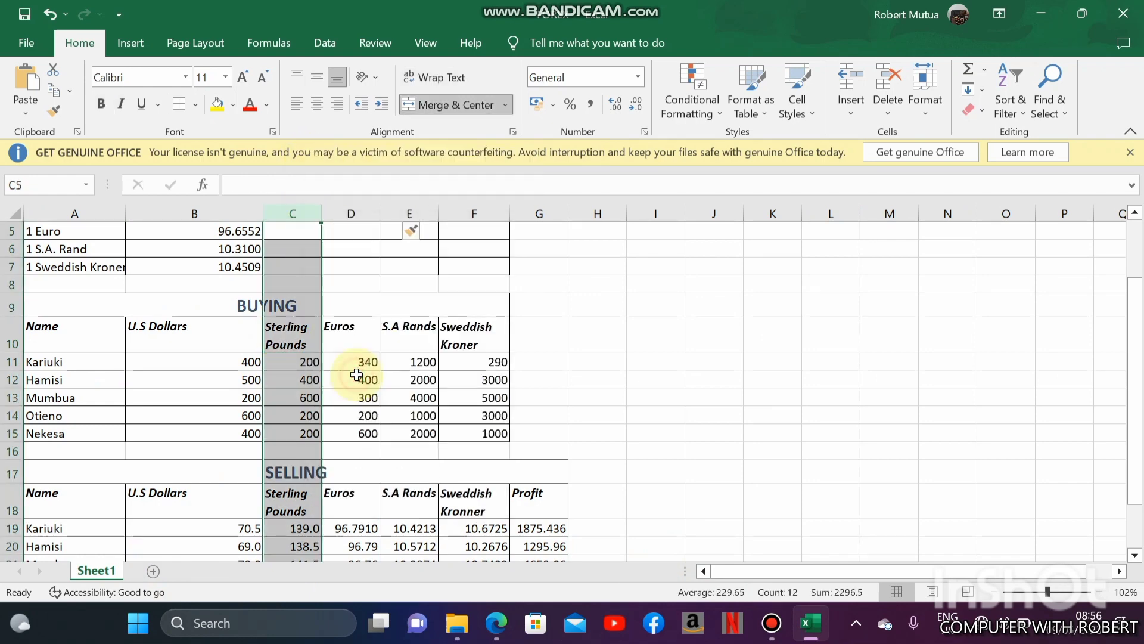
- Enter the heading COST INCURRED BUYING US DOLLARS in C10 of the BUYING table and wrap its text
click(310, 402)
key(Up)
key(Up)
key(Up)
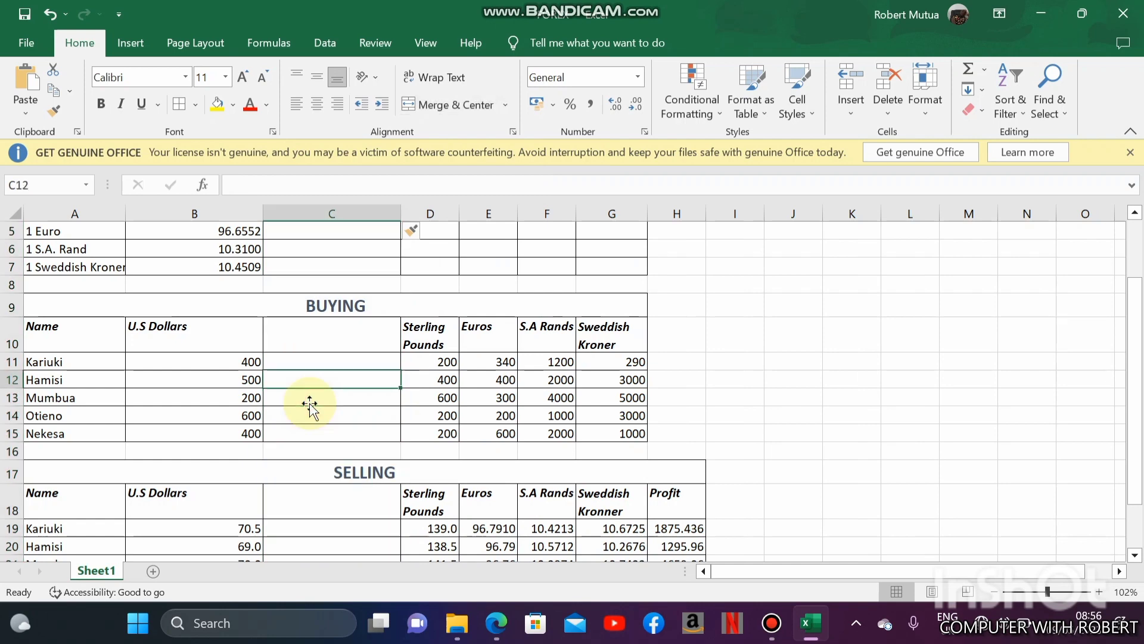
key(Up)
key(Up)
key(Up)
key(Up)
key(Up)
key(Up)
key(Up)
key(Up)
key(Up)
key(Down)
key(Down)
key(Down)
key(Down)
key(Down)
key(Down)
key(Down)
key(Down)
key(Down)
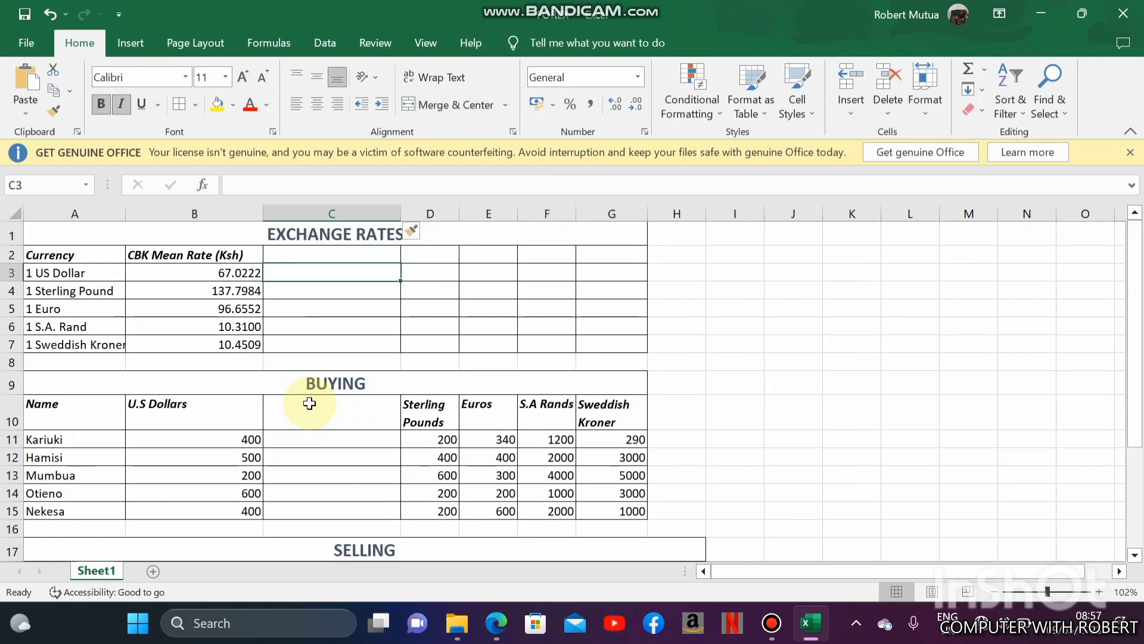
key(Down)
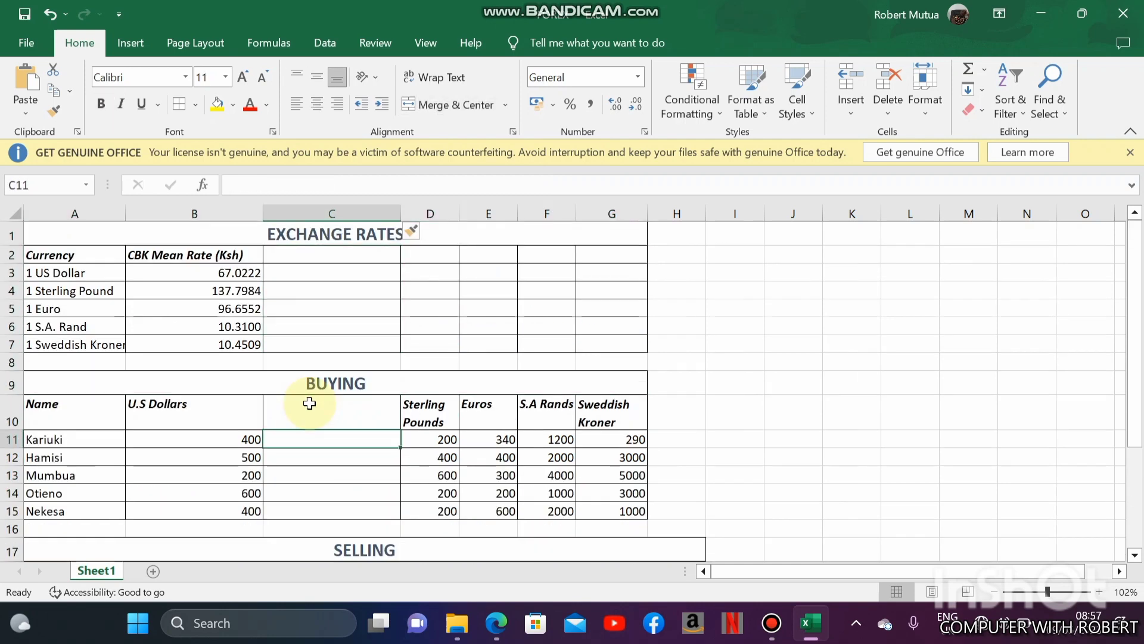
key(Up)
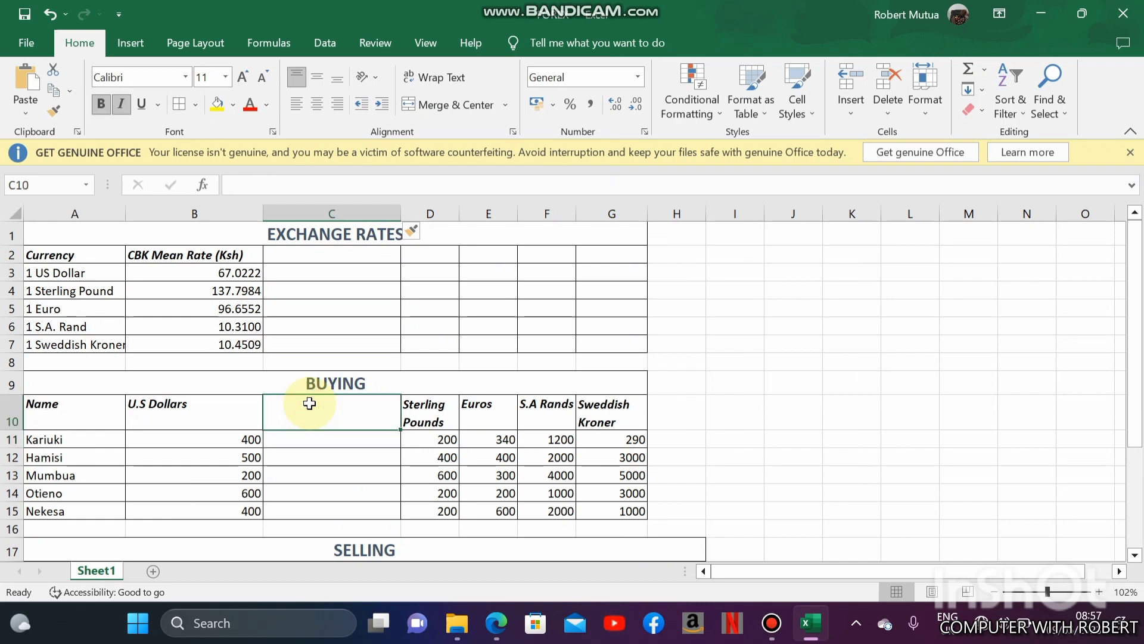
text(COST INCURRED)
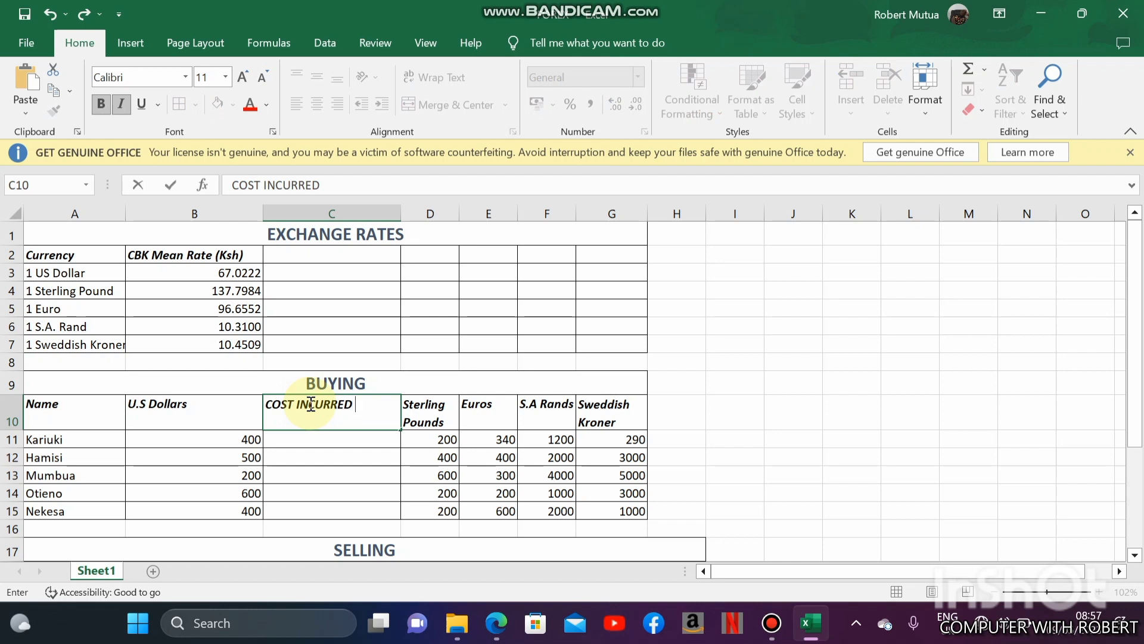
text( BUYING US)
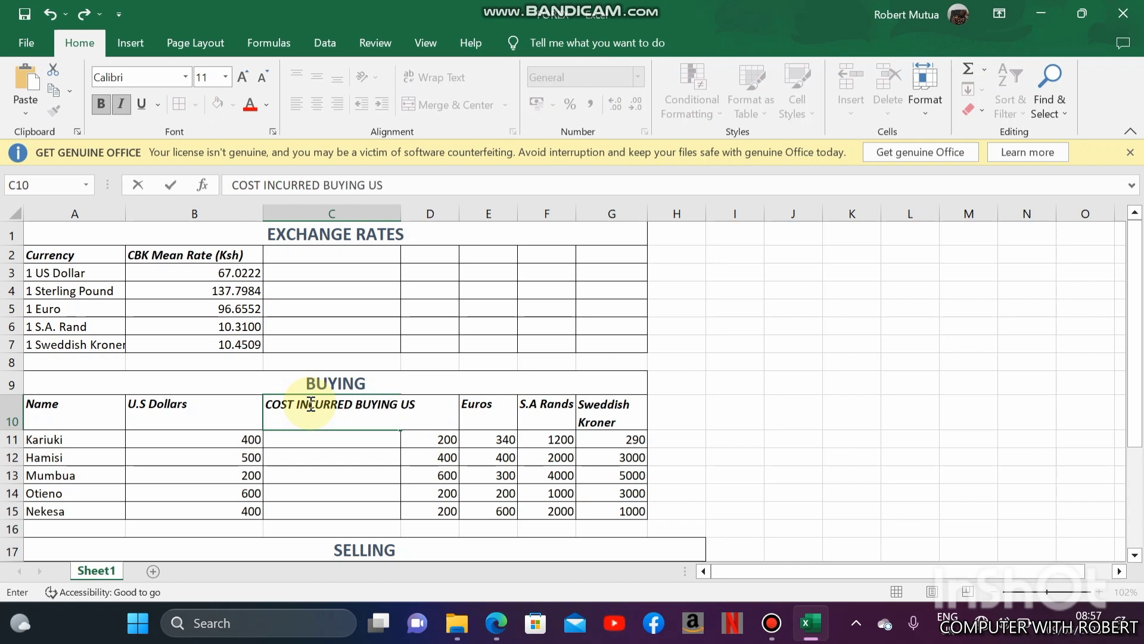
text( DOLLARS)
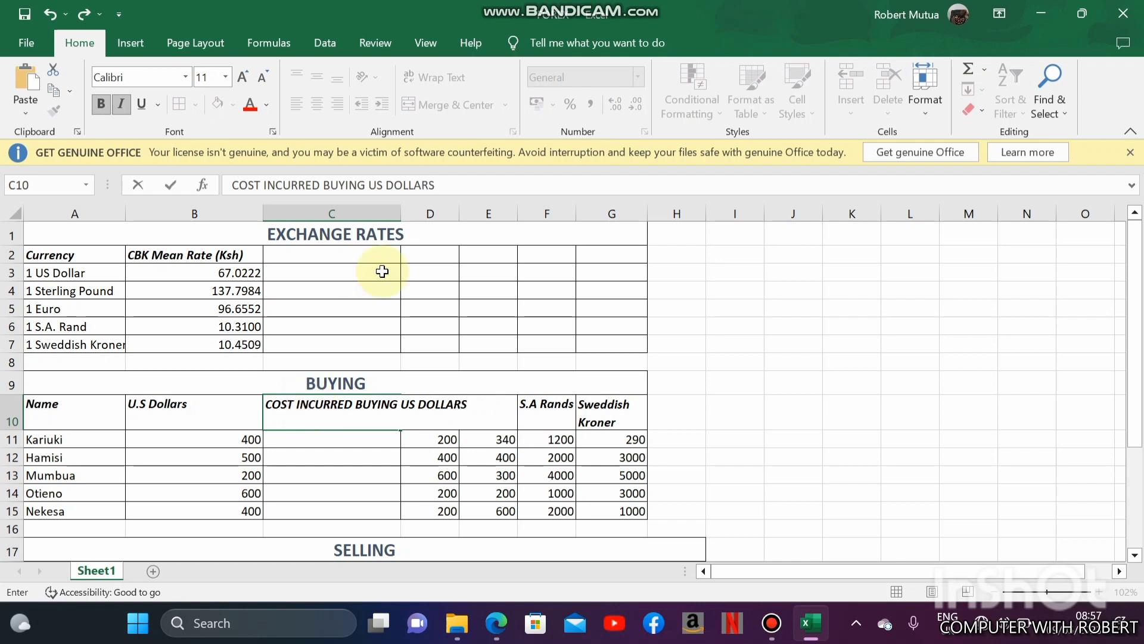
click(350, 423)
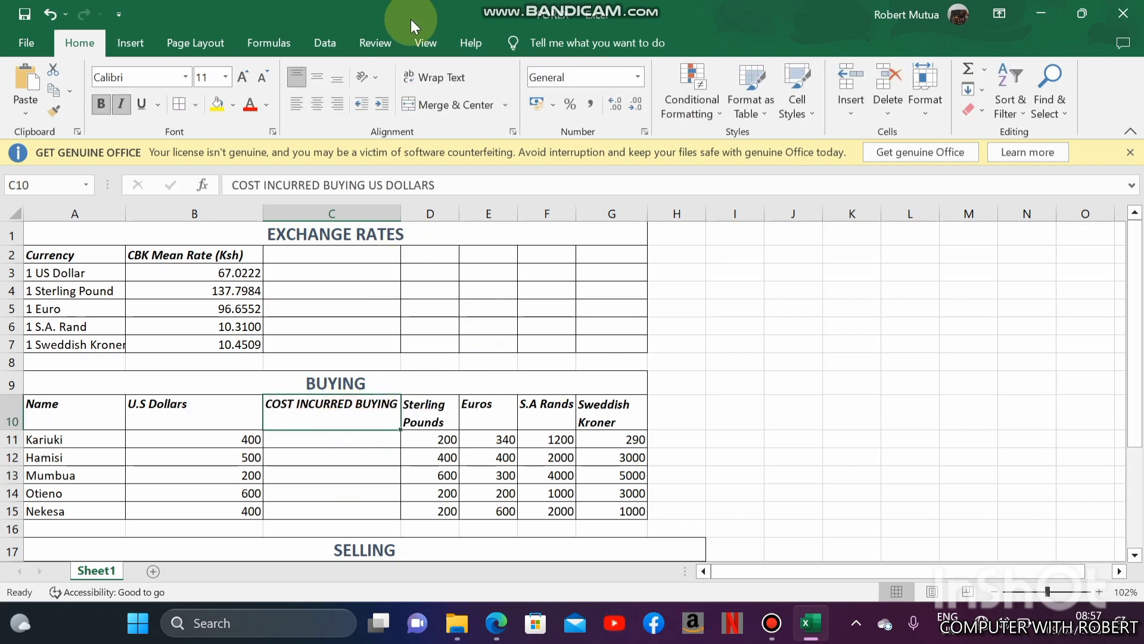
click(434, 77)
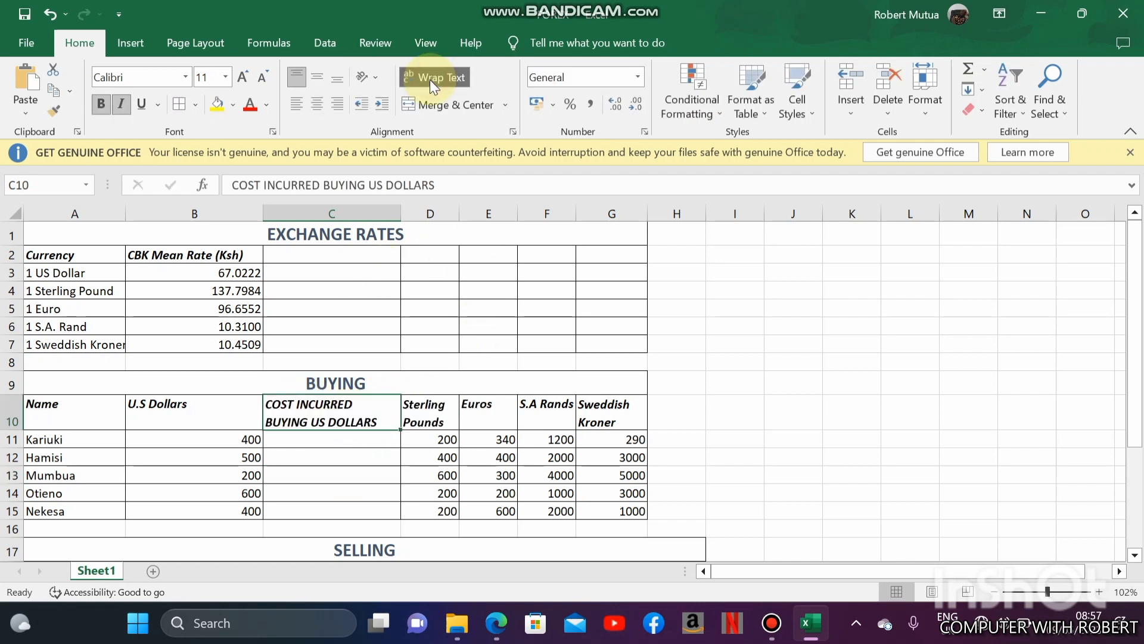
- Enter the formula =B11*B3 in C11 to calculate the first trader's cost of buying US dollars
click(290, 433)
text(=)
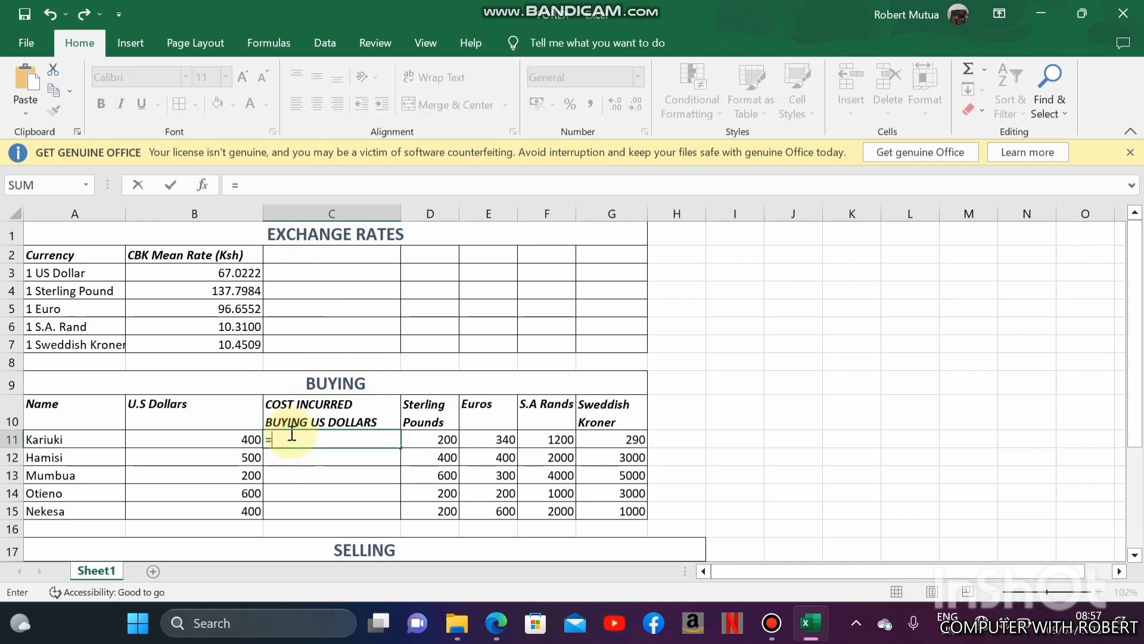
click(195, 441)
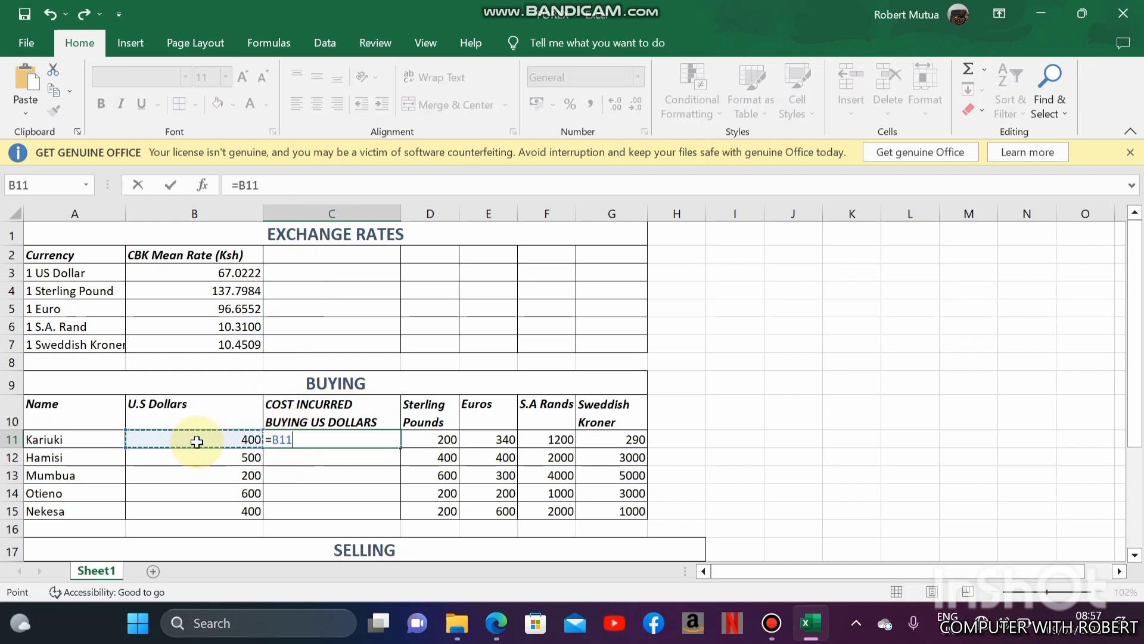
text(*)
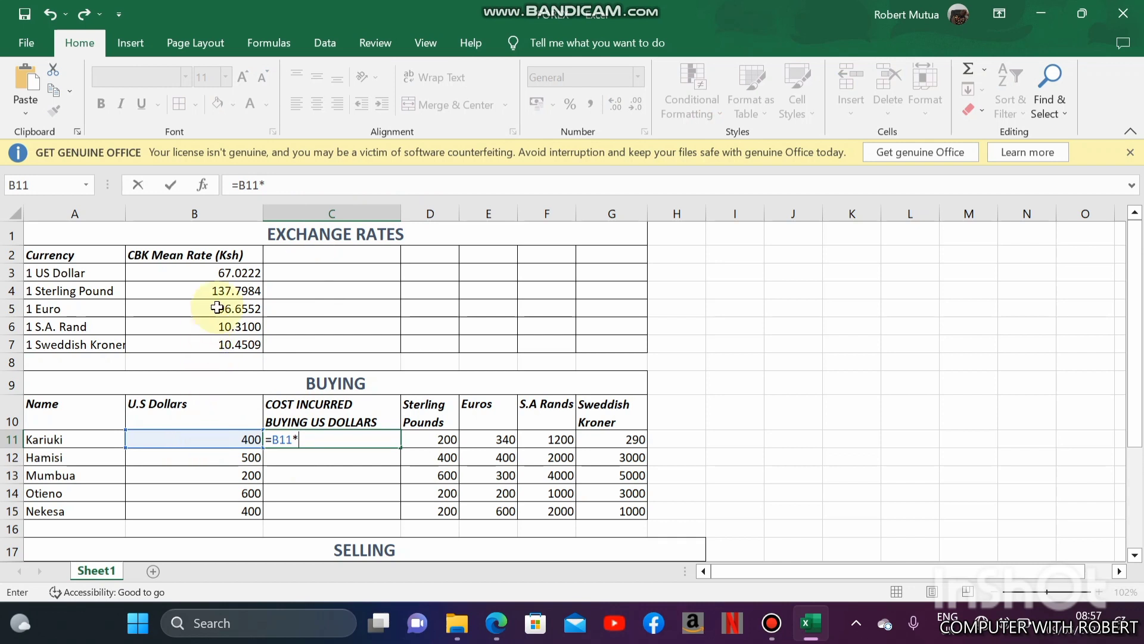
click(233, 275)
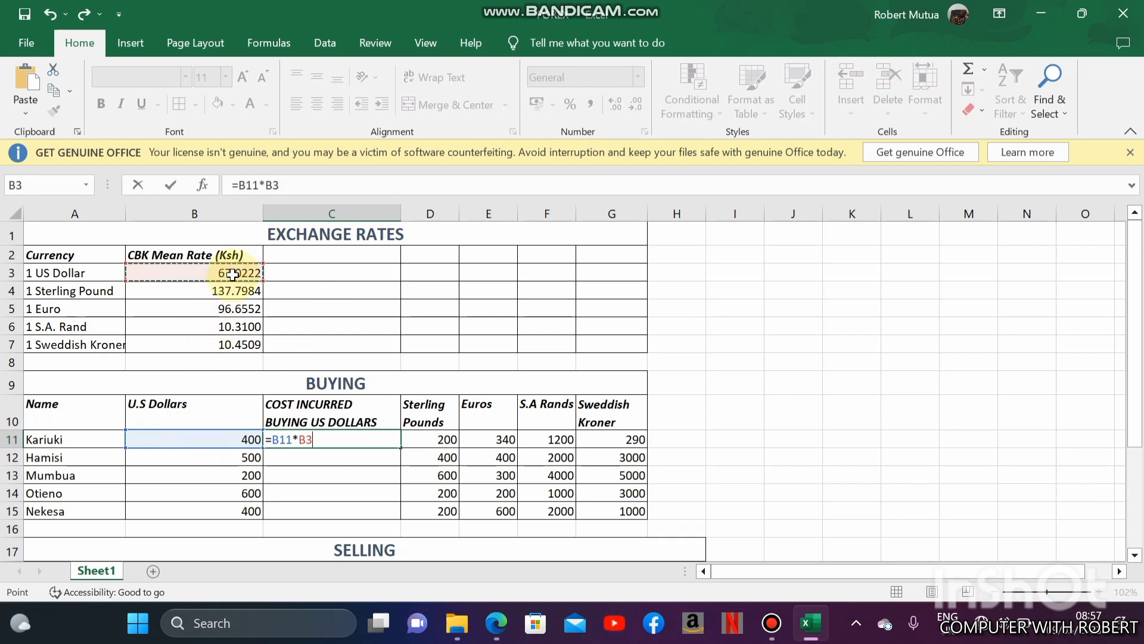
key(Return)
- Fill the cost formula from C11 down to C15 and check the cell references in the copied formulas
click(379, 440)
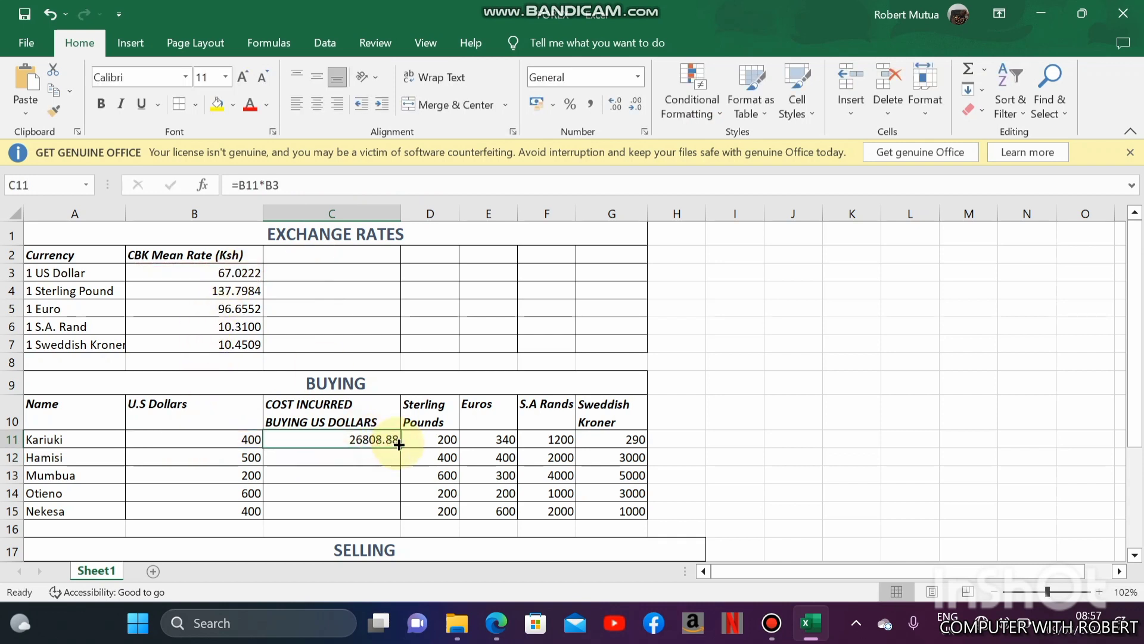
drag(398, 442, 398, 516)
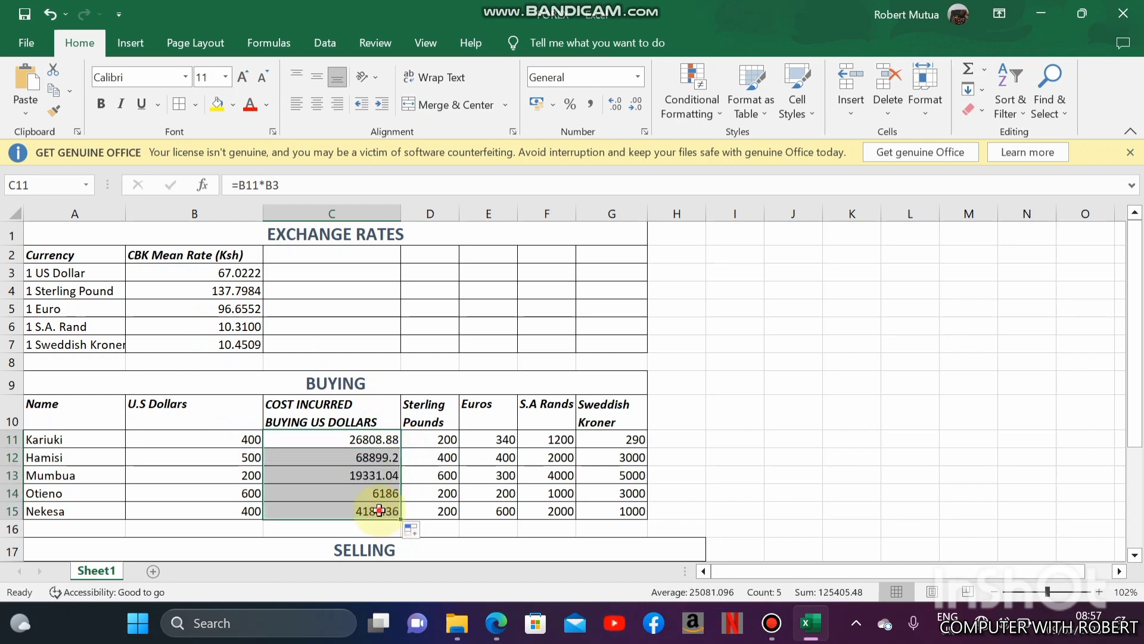
click(379, 511)
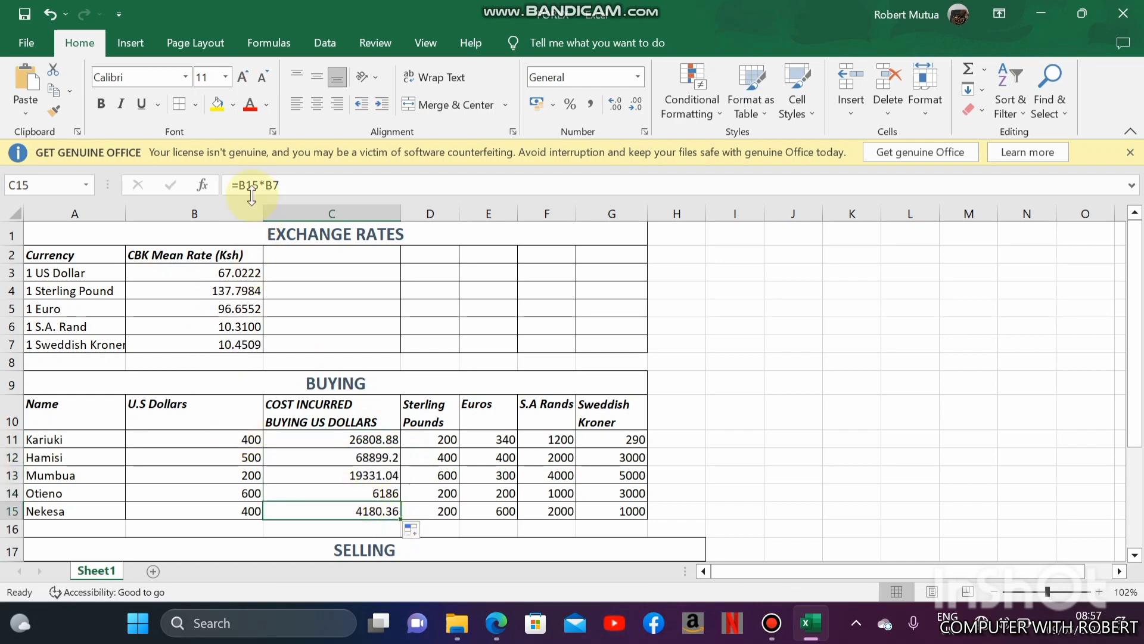
click(337, 441)
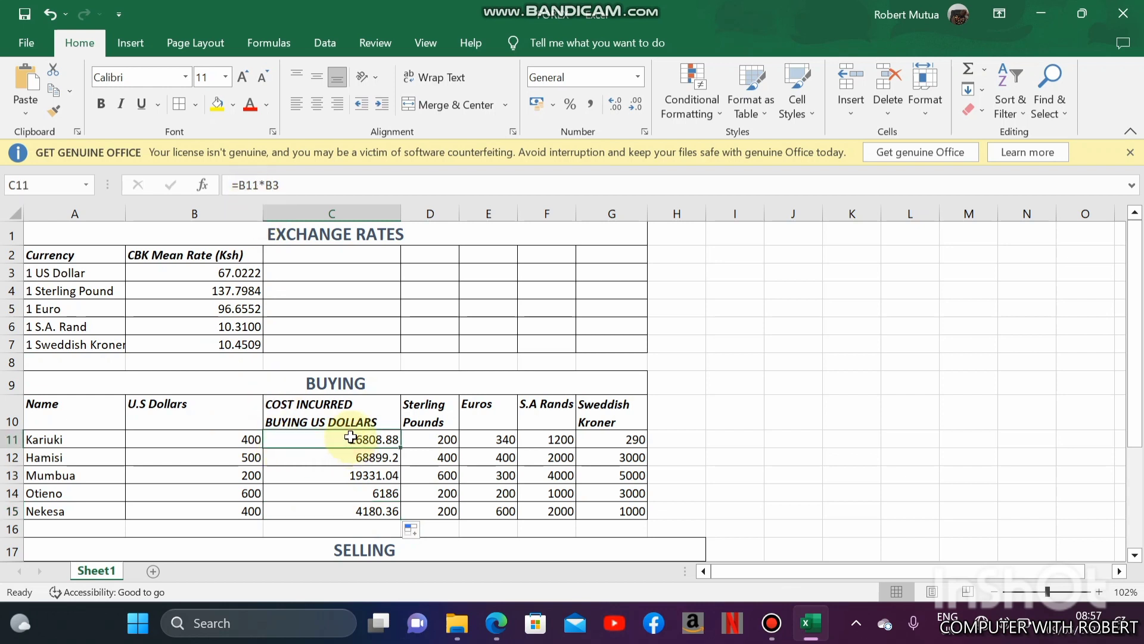
drag(358, 456, 372, 513)
click(243, 459)
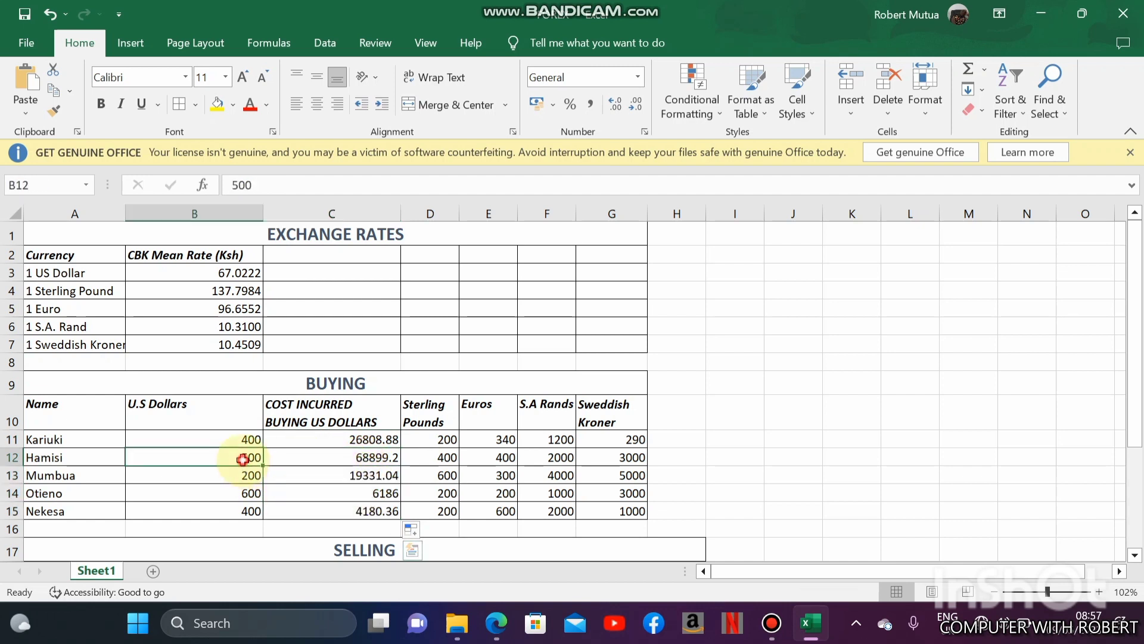
click(294, 462)
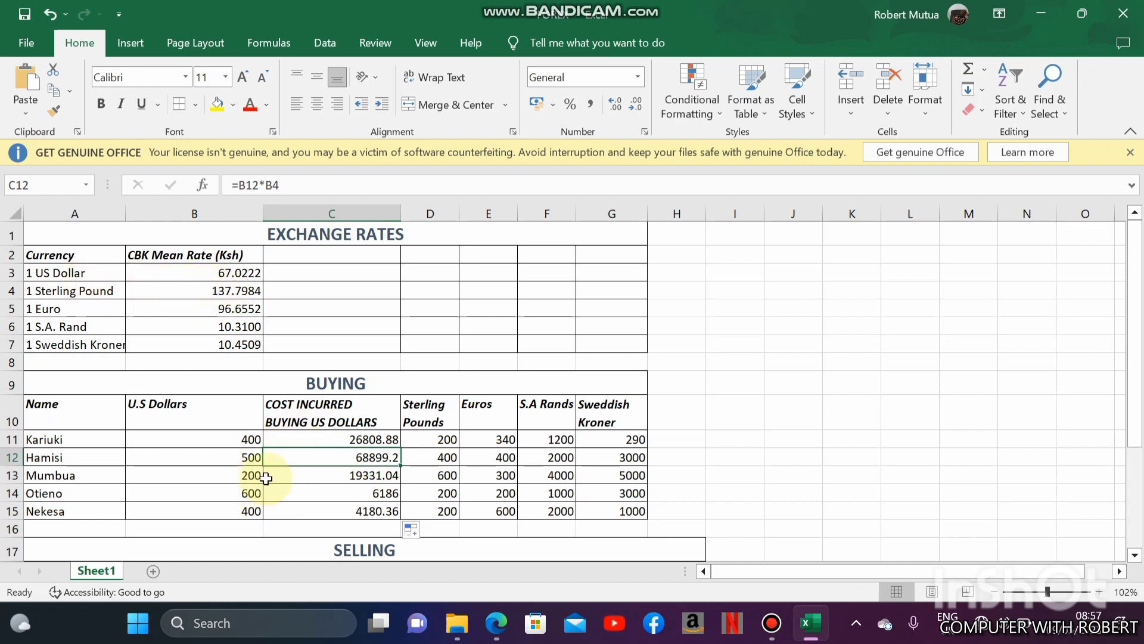
click(338, 475)
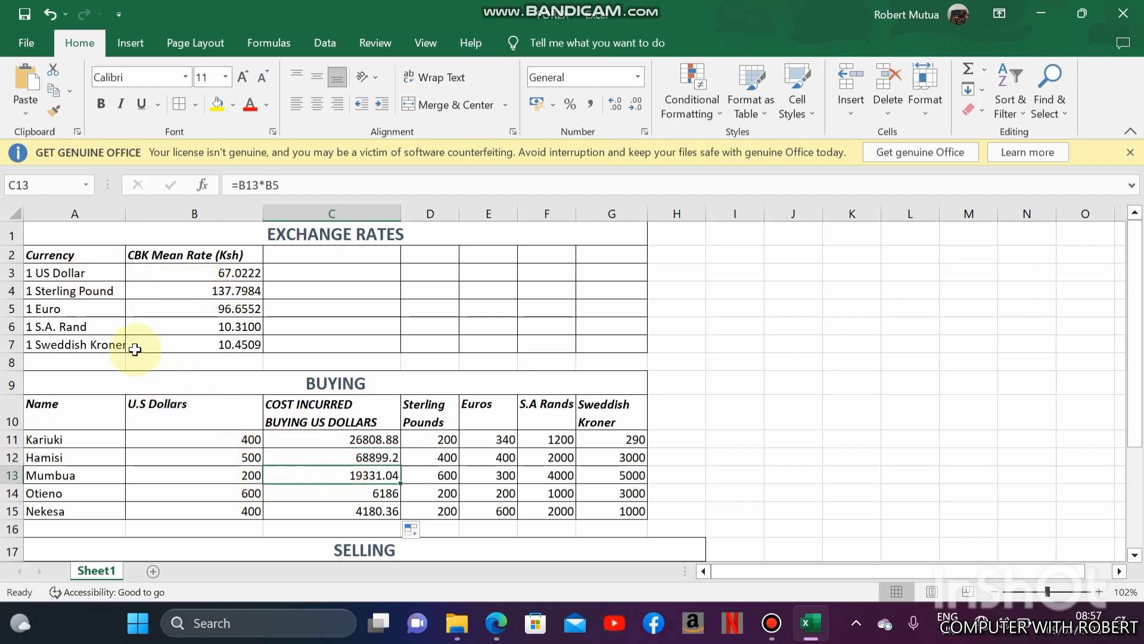
- Edit the C11 formula to =B11*$B$3 so the US dollar rate is an absolute reference
click(374, 439)
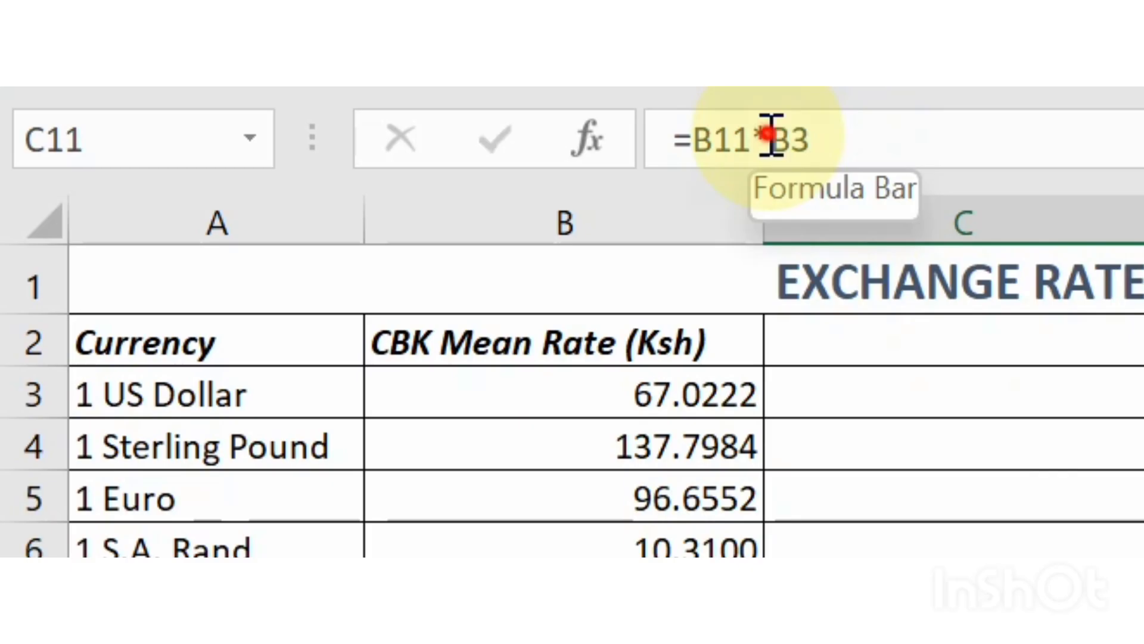
click(266, 184)
text($)
key(Right)
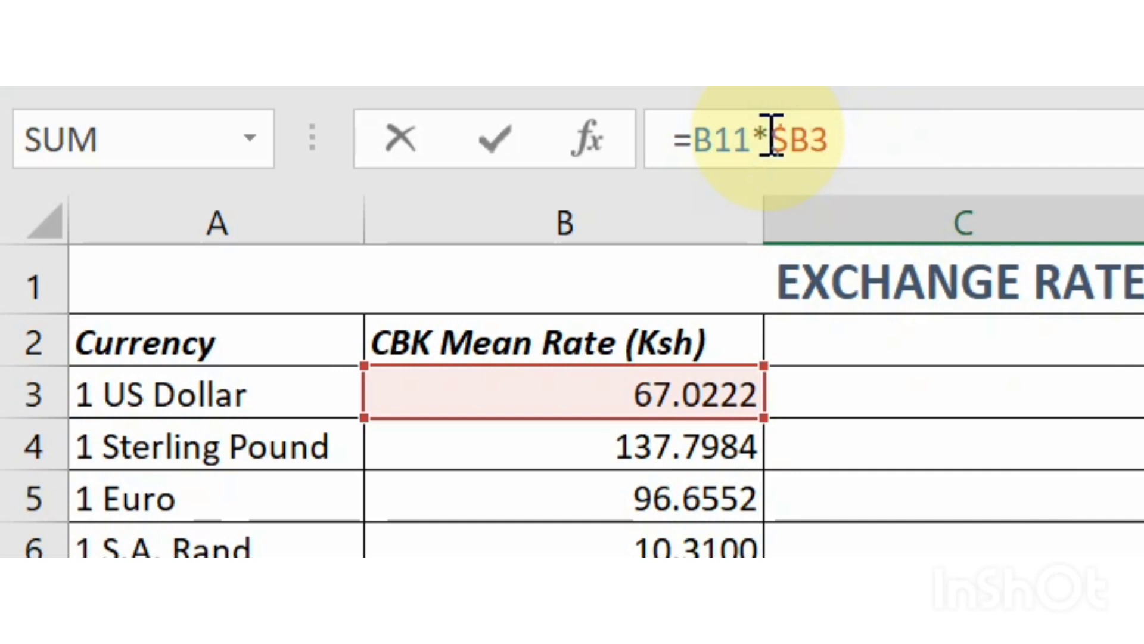
text($)
key(BackSpace)
key(Return)
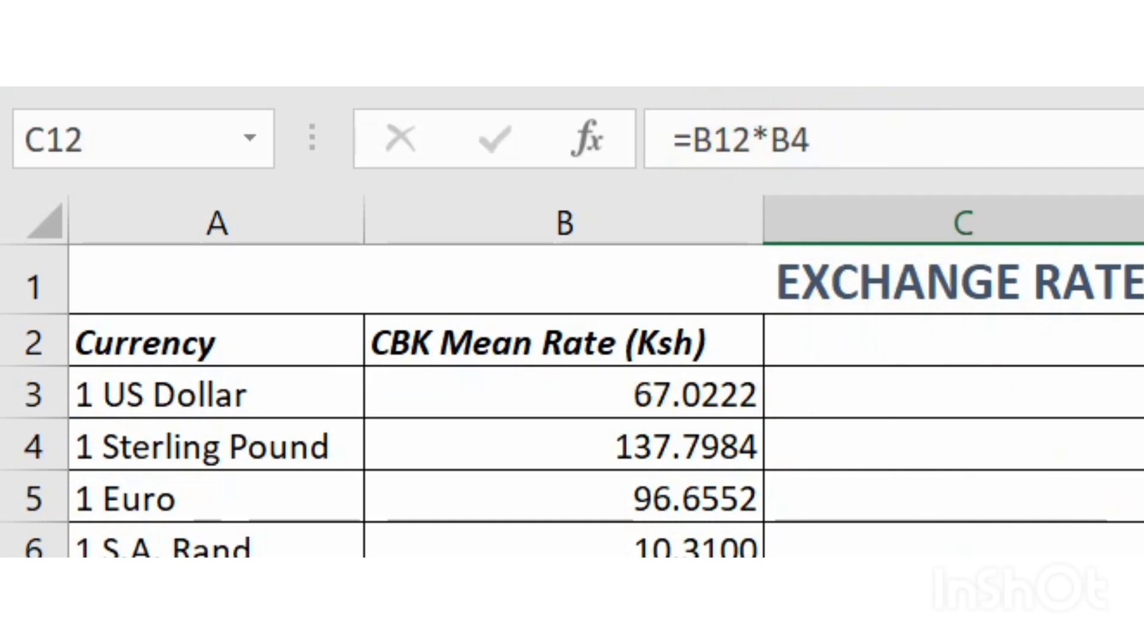
- Fill the absolute-reference cost formula from C11 down to C15 and check the copied formulas
key(Up)
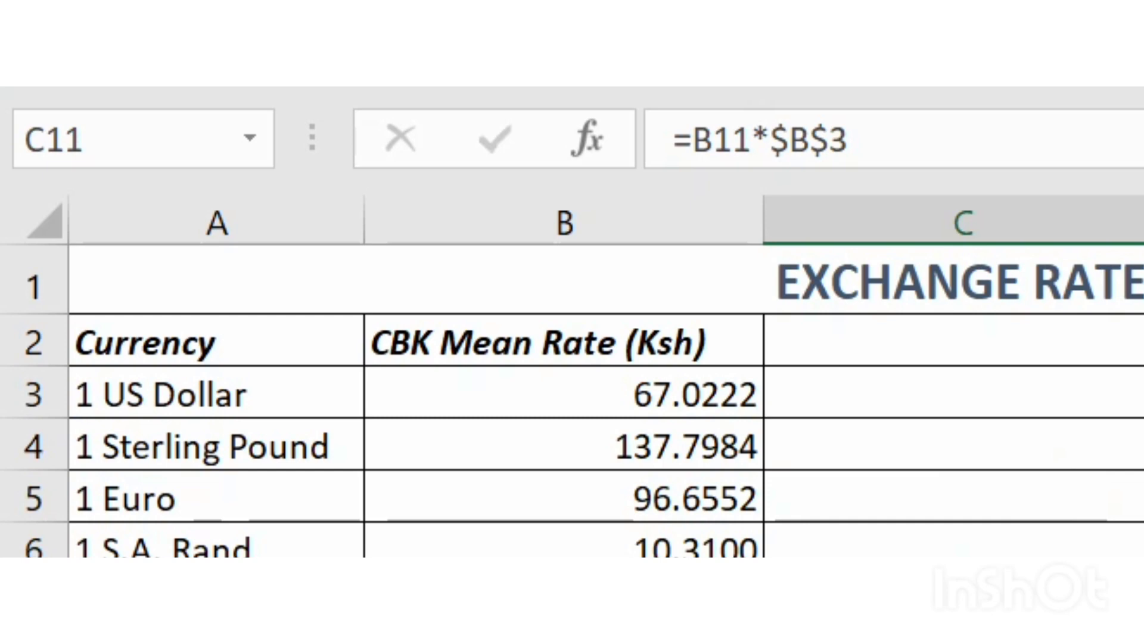
drag(400, 448, 400, 518)
click(344, 473)
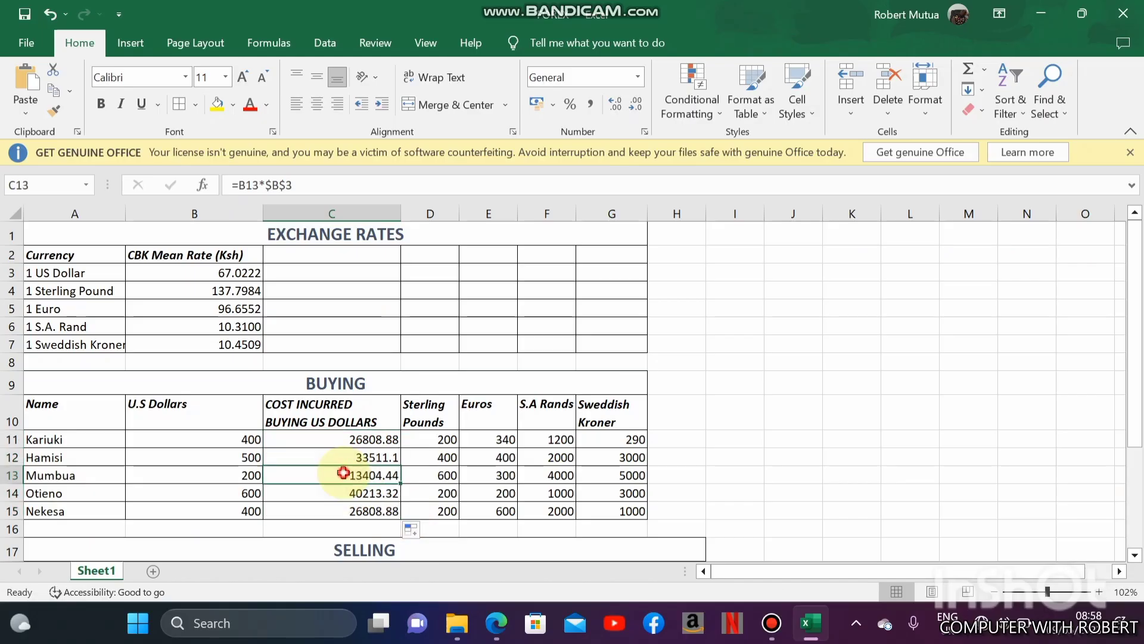
click(294, 444)
key(Down)
key(Down)
key(Down)
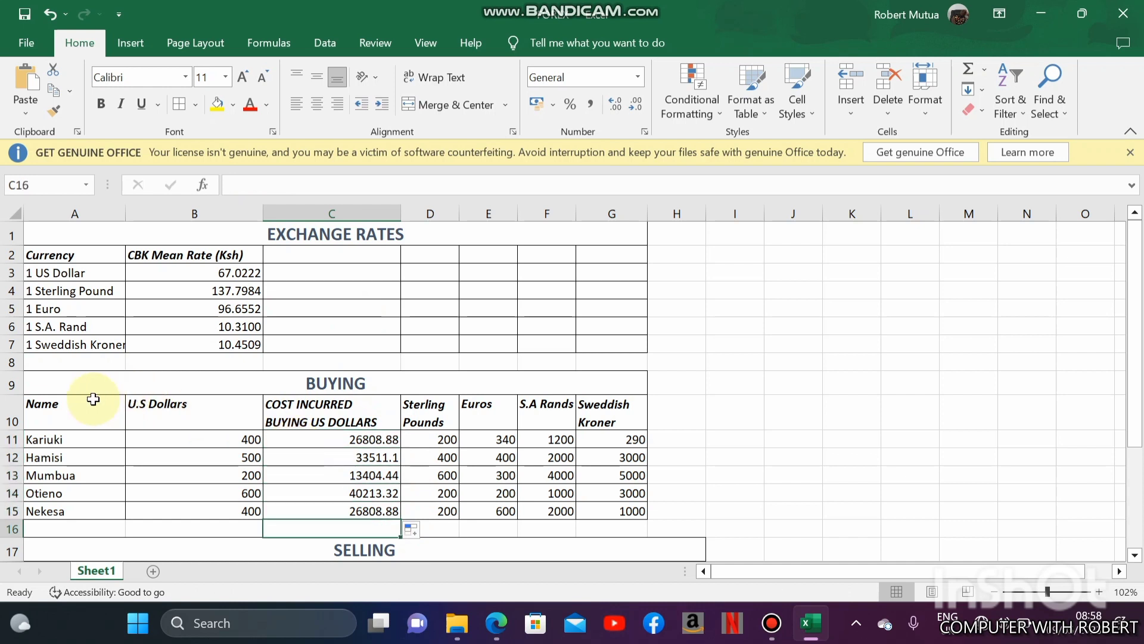
- Insert a 3-D stacked bar chart from the trader names in A10:A15 and the US dollar buying costs in C10:C15
drag(86, 402, 60, 509)
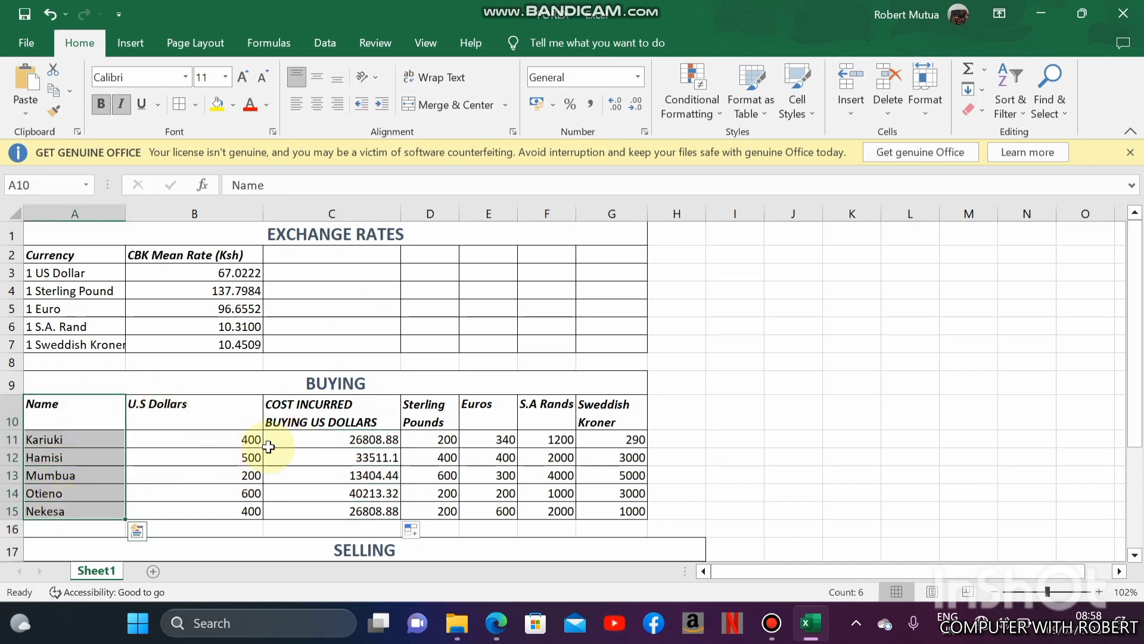
drag(335, 413, 337, 509)
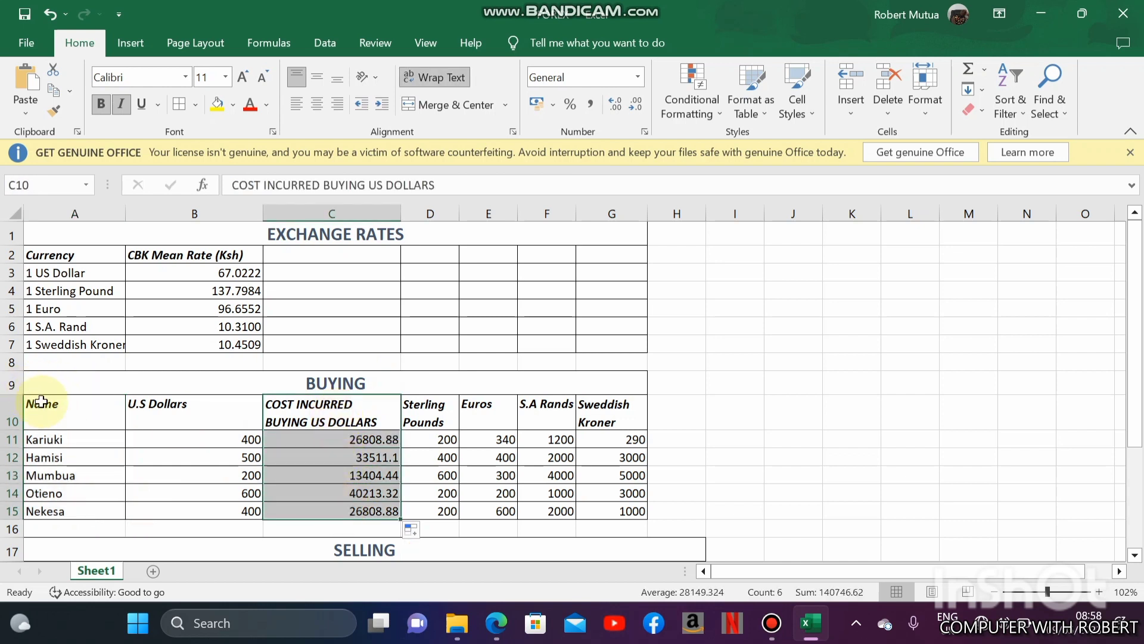
drag(44, 403, 56, 510)
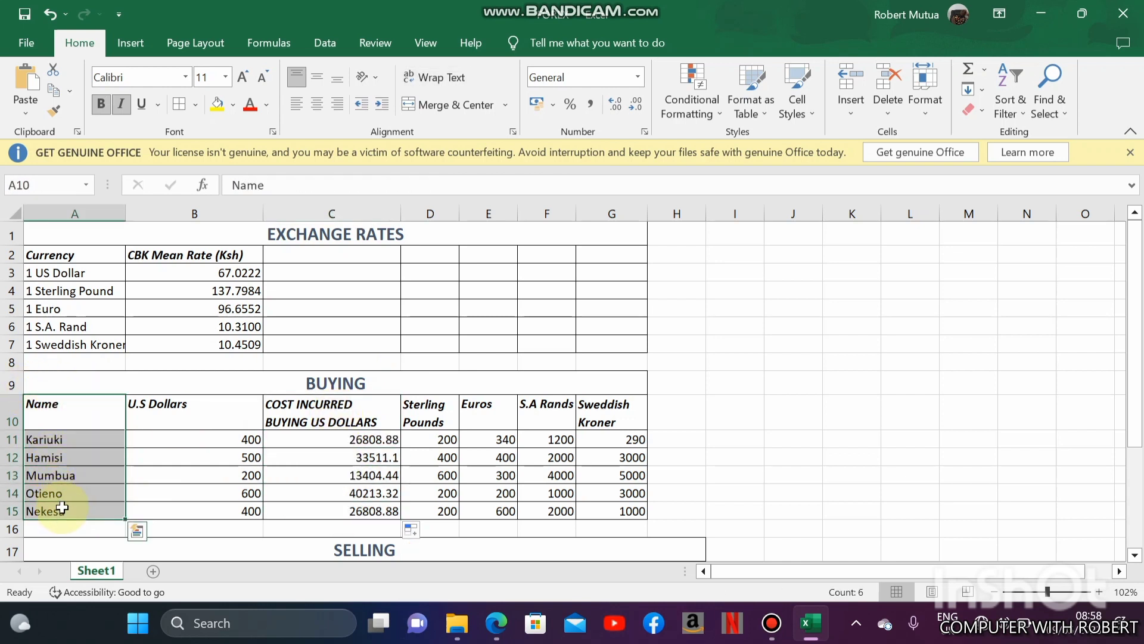
drag(310, 407, 329, 504)
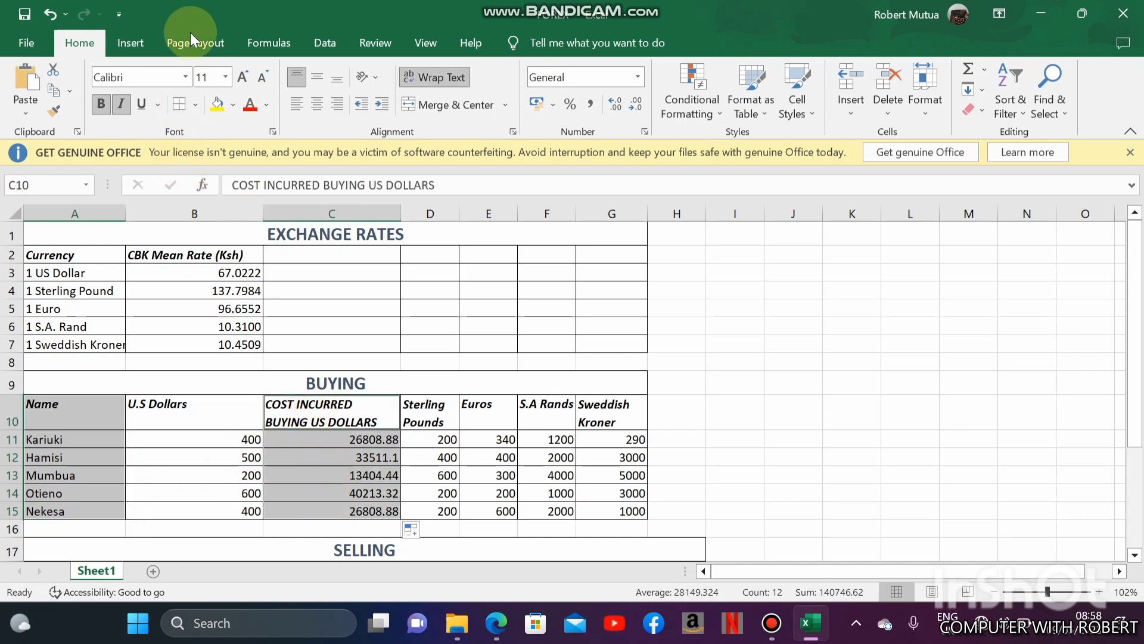
click(138, 41)
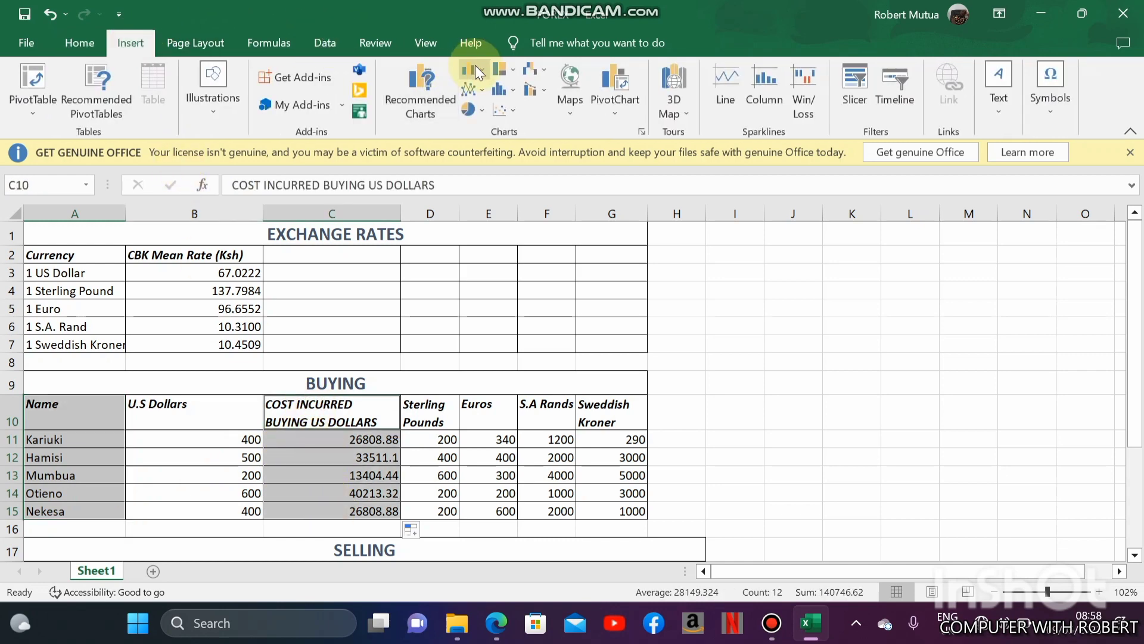
click(484, 70)
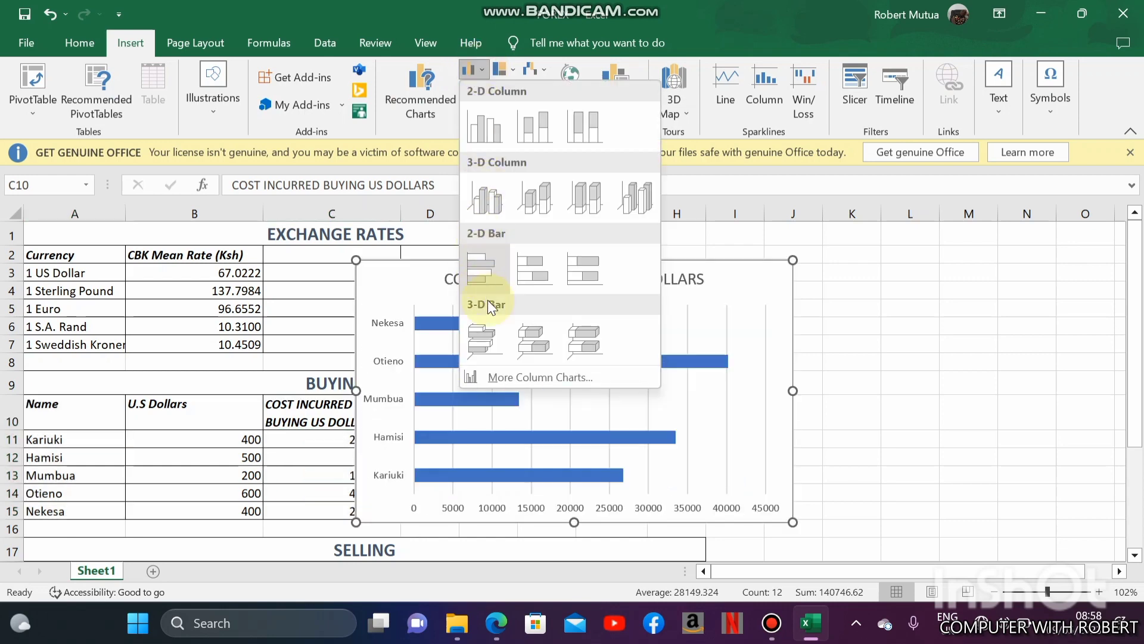
click(535, 335)
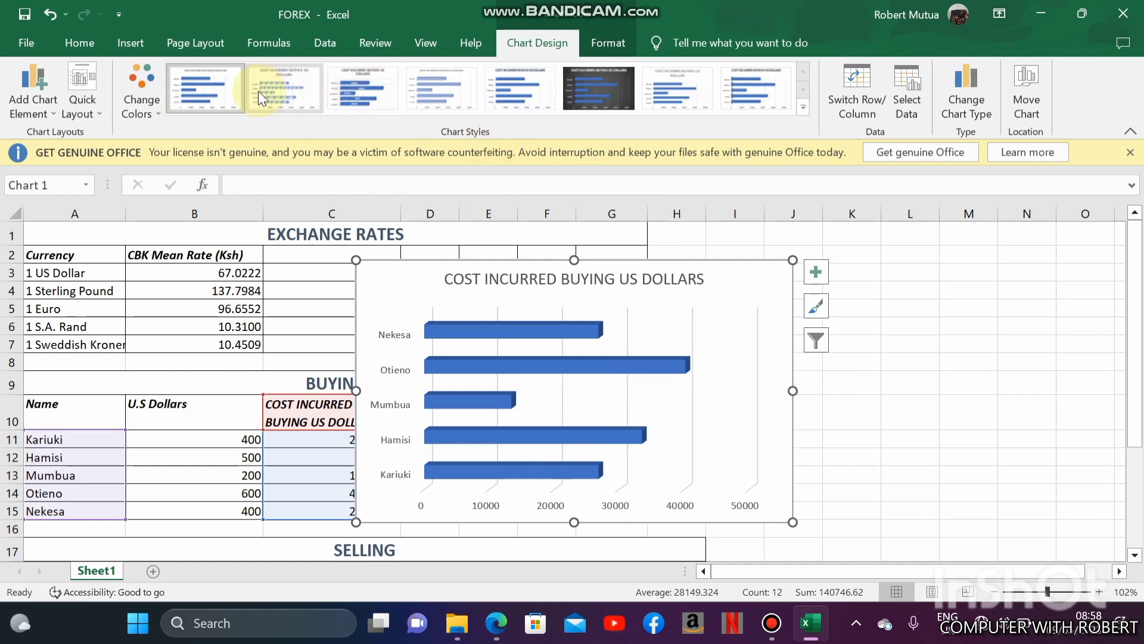
- Apply the third chart style, with value labels inside the bars, and turn on axis titles for the chart
click(303, 95)
click(341, 91)
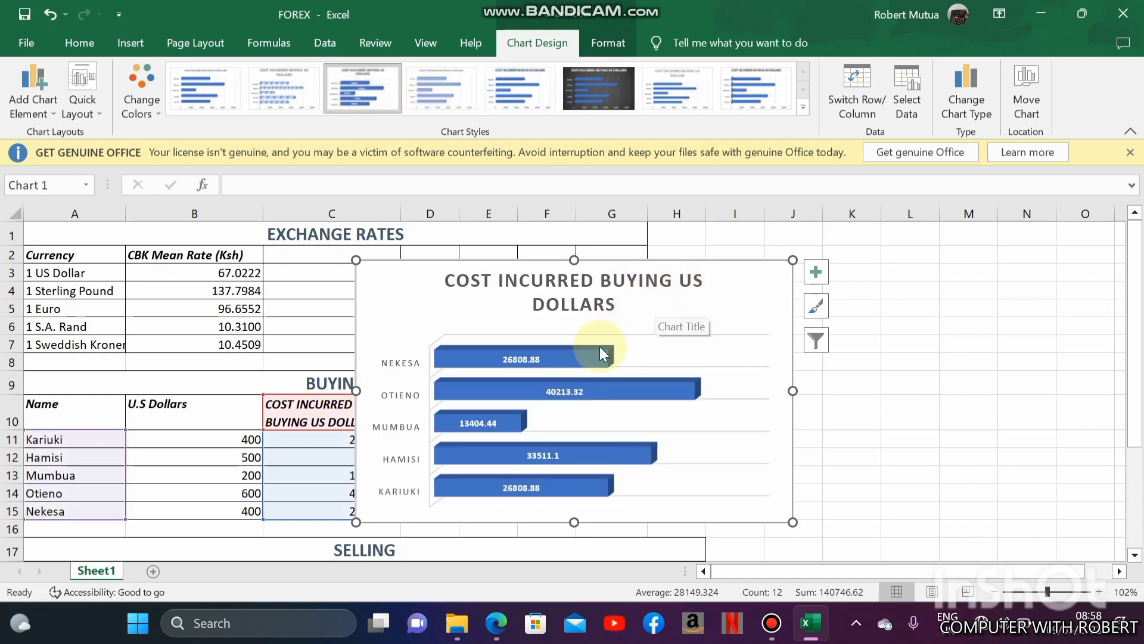
click(817, 274)
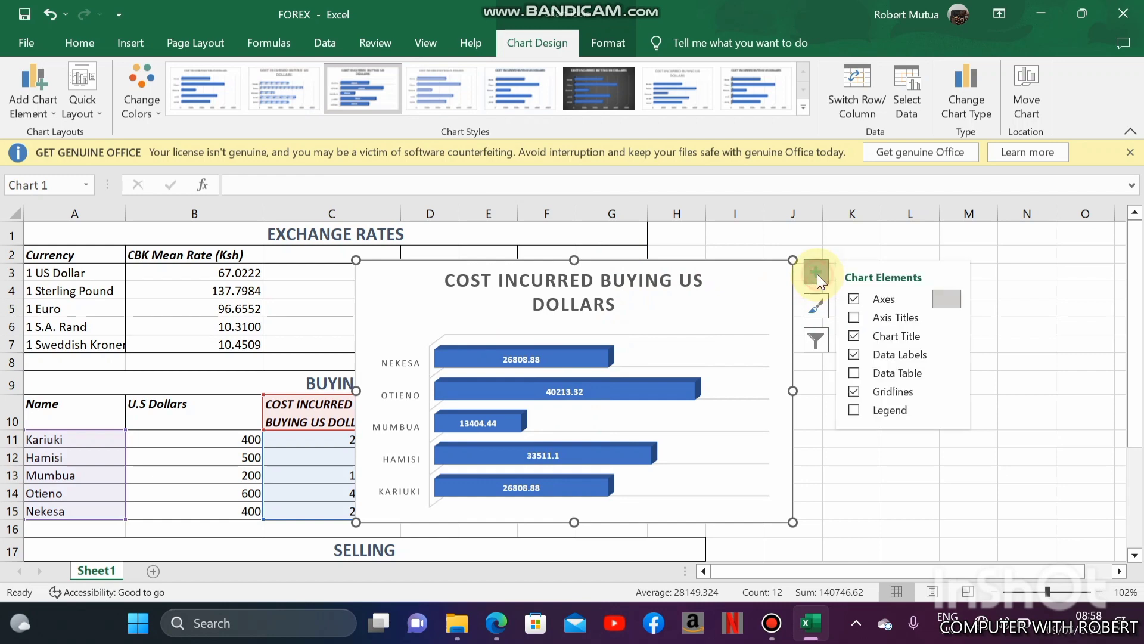
click(854, 317)
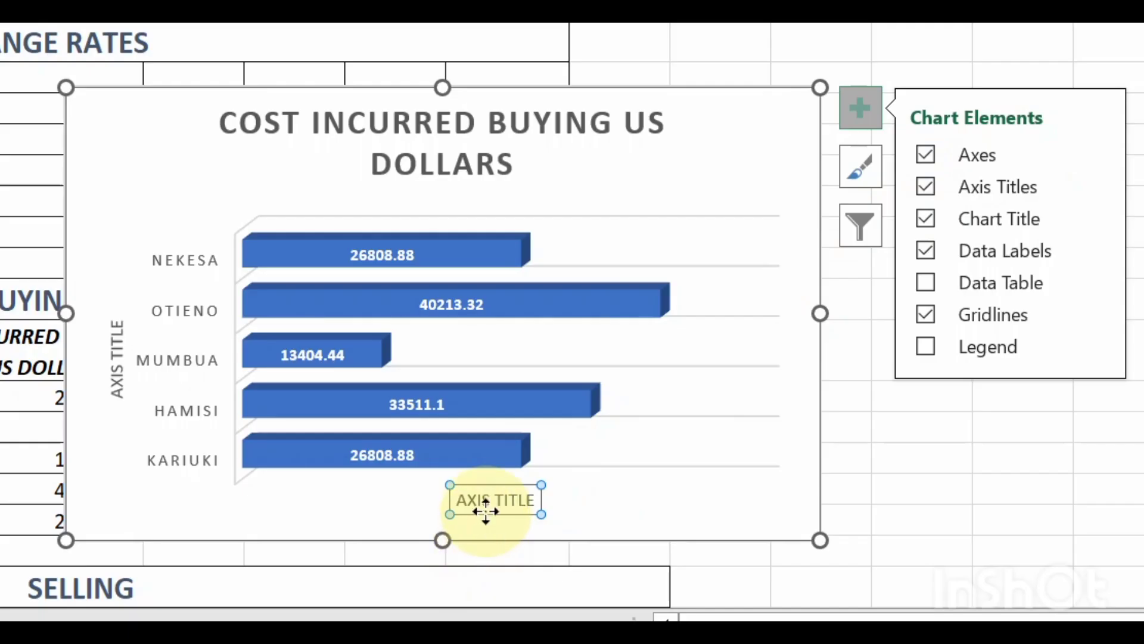
- Name the chart's horizontal axis COST and its vertical axis TRADERS
click(485, 504)
triple_click(487, 503)
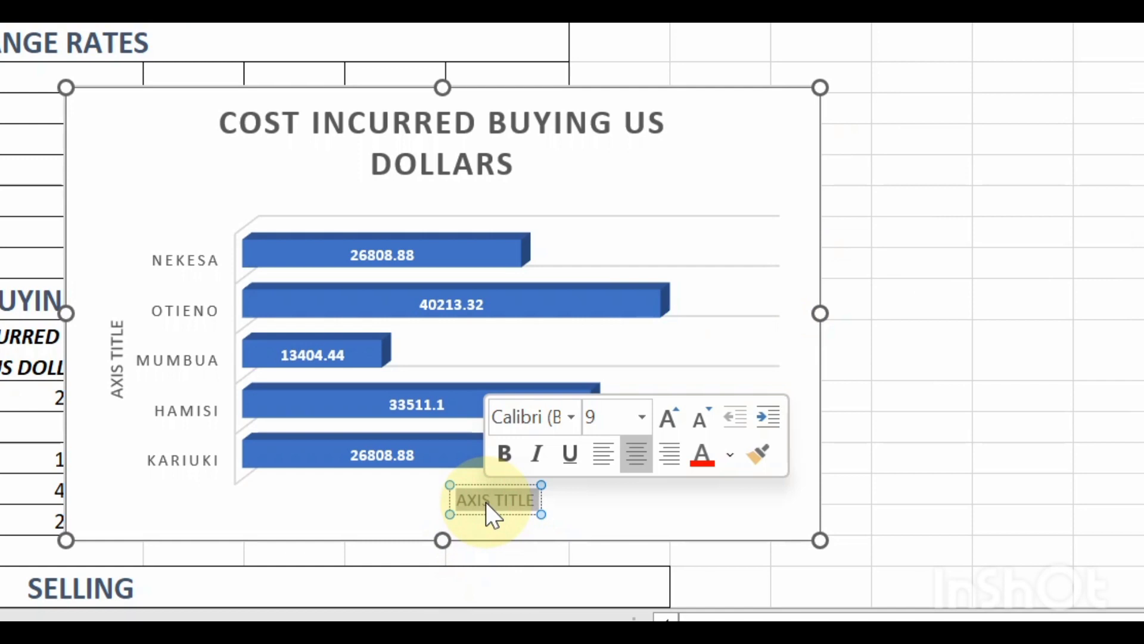
text(COST)
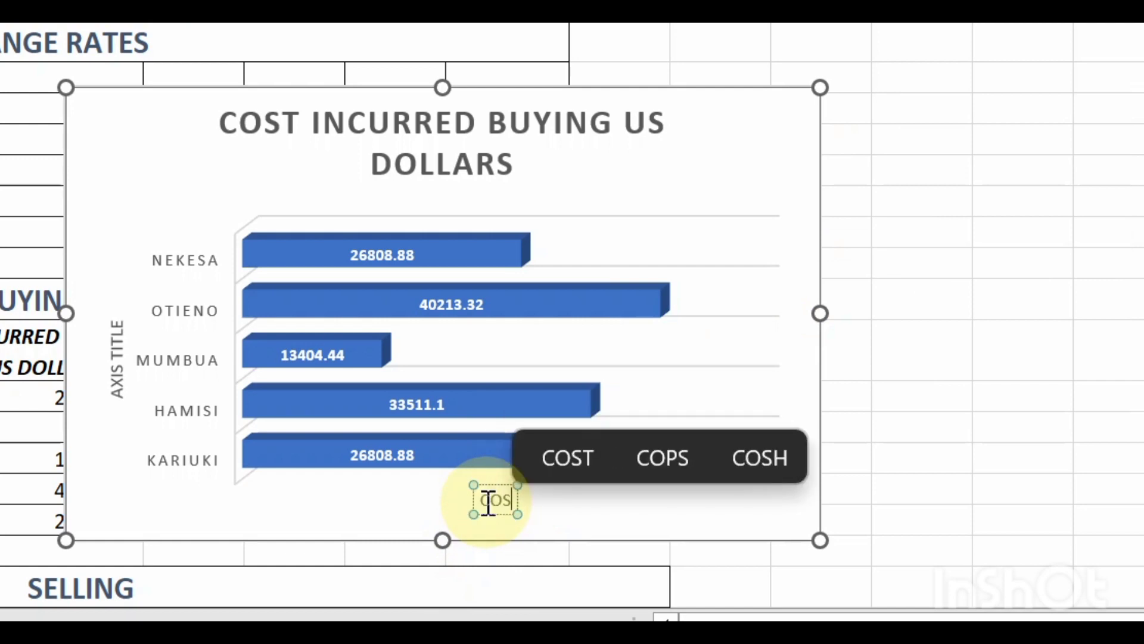
double_click(117, 362)
triple_click(116, 362)
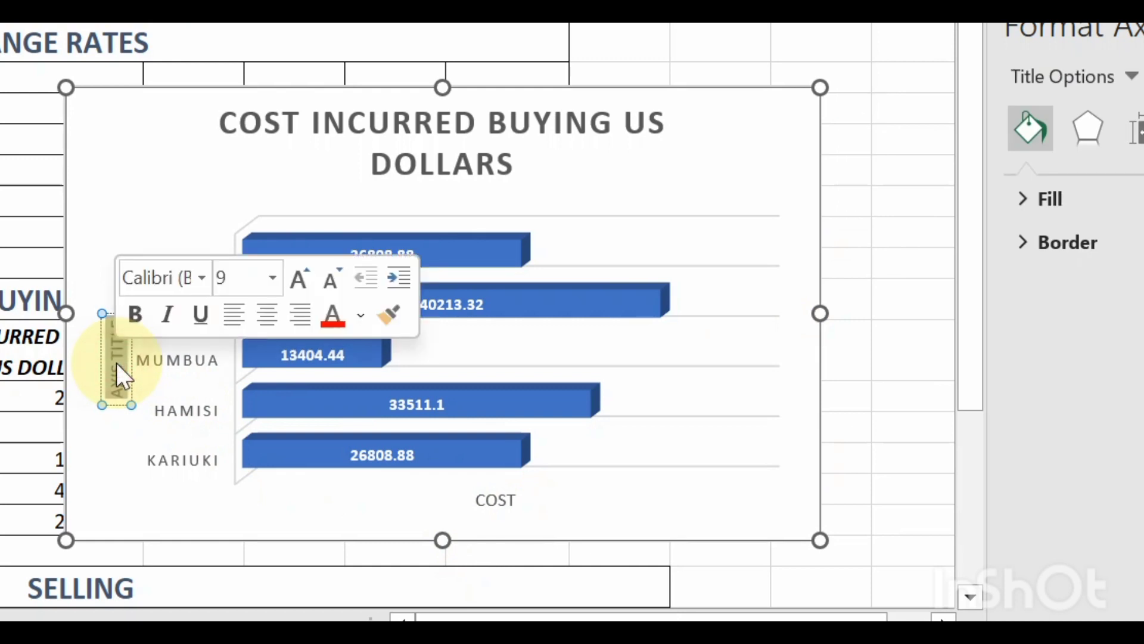
text(TRADER)
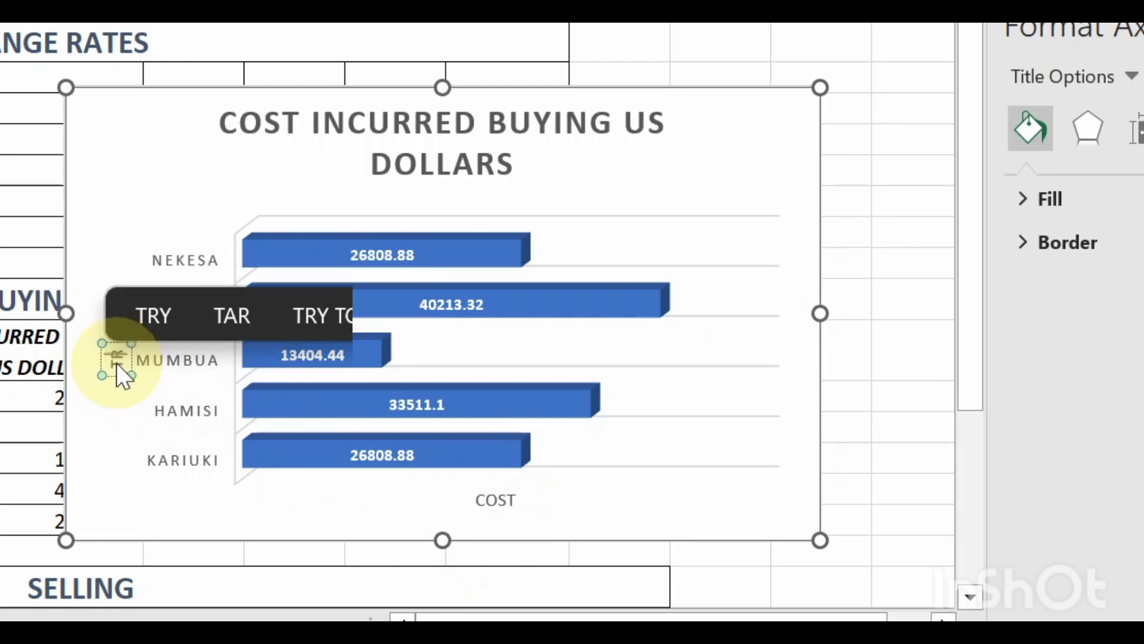
text(S)
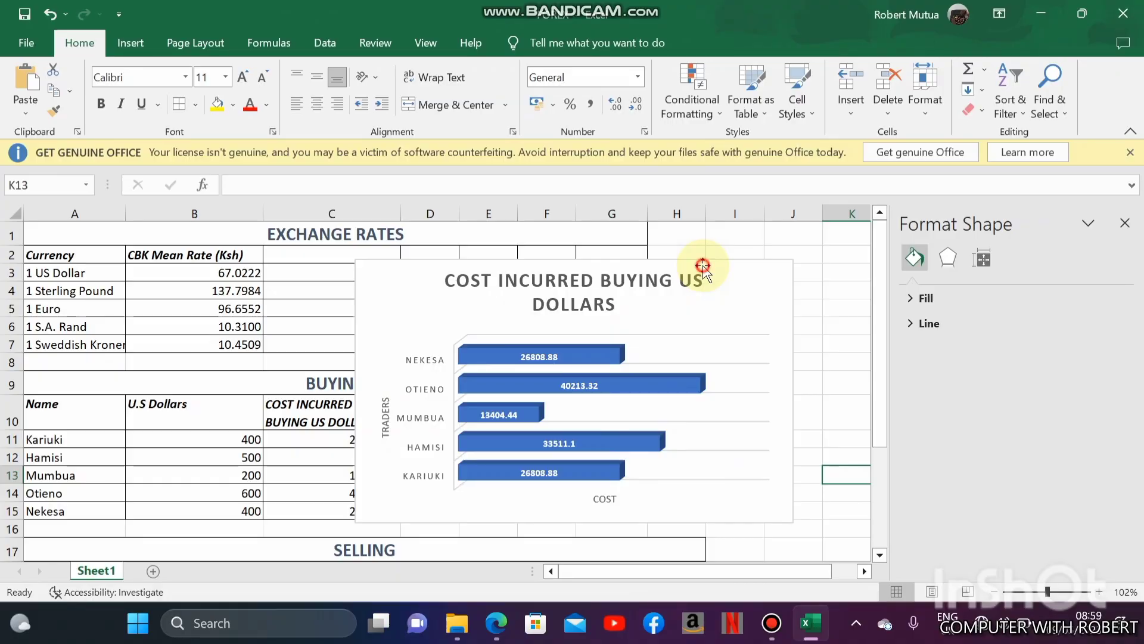
- Move the US dollar buying cost chart to a new sheet named GRAPH
click(704, 265)
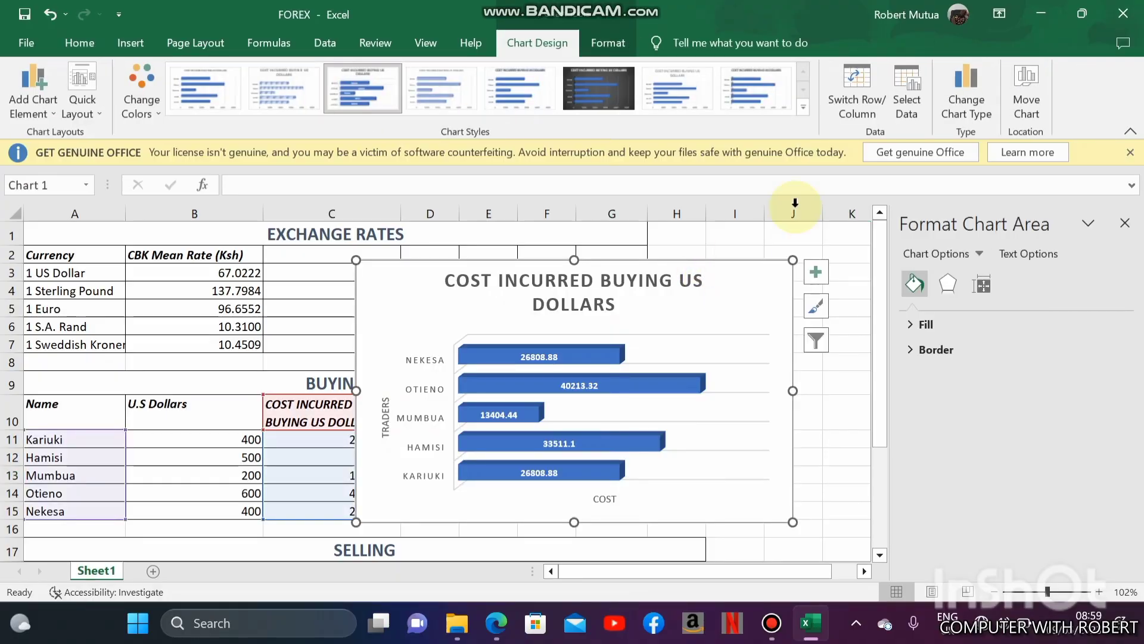
click(1024, 89)
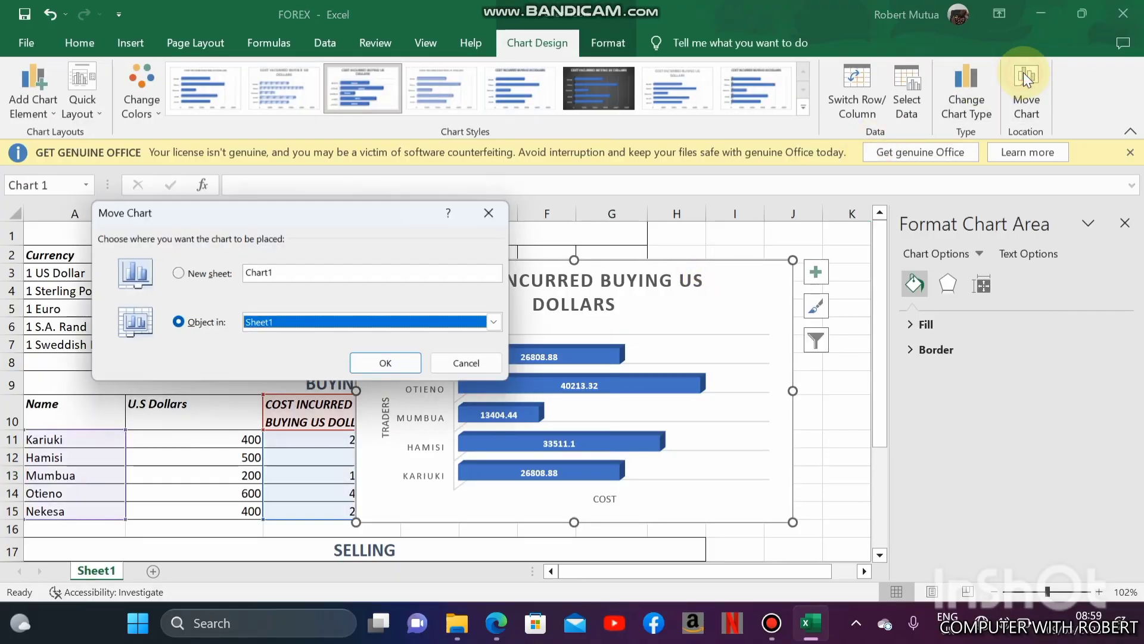
click(288, 274)
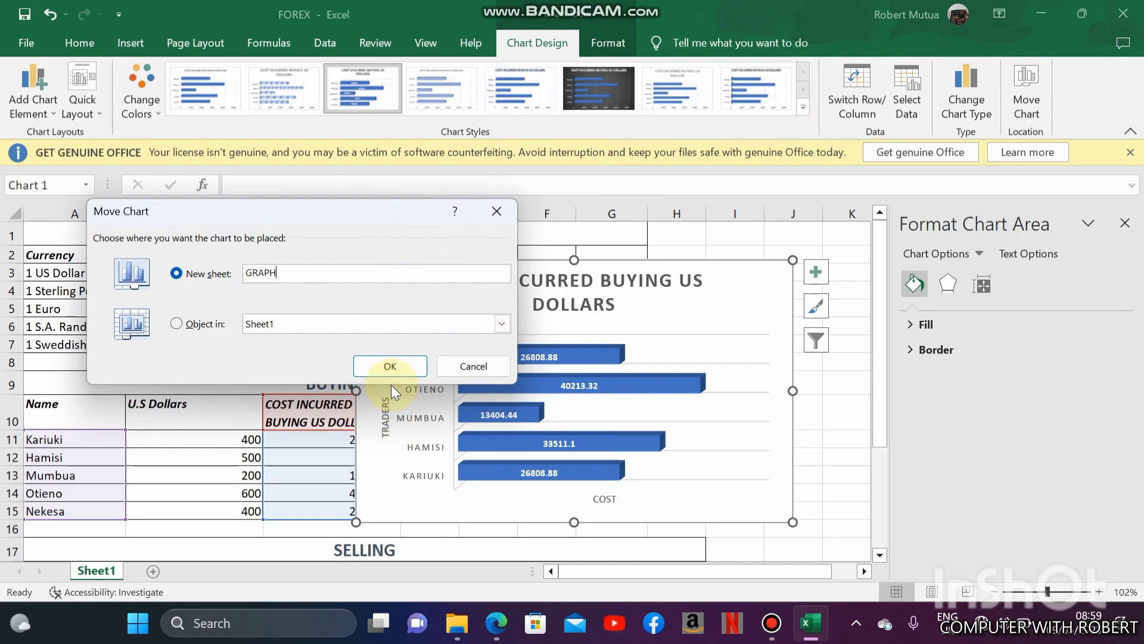
click(396, 368)
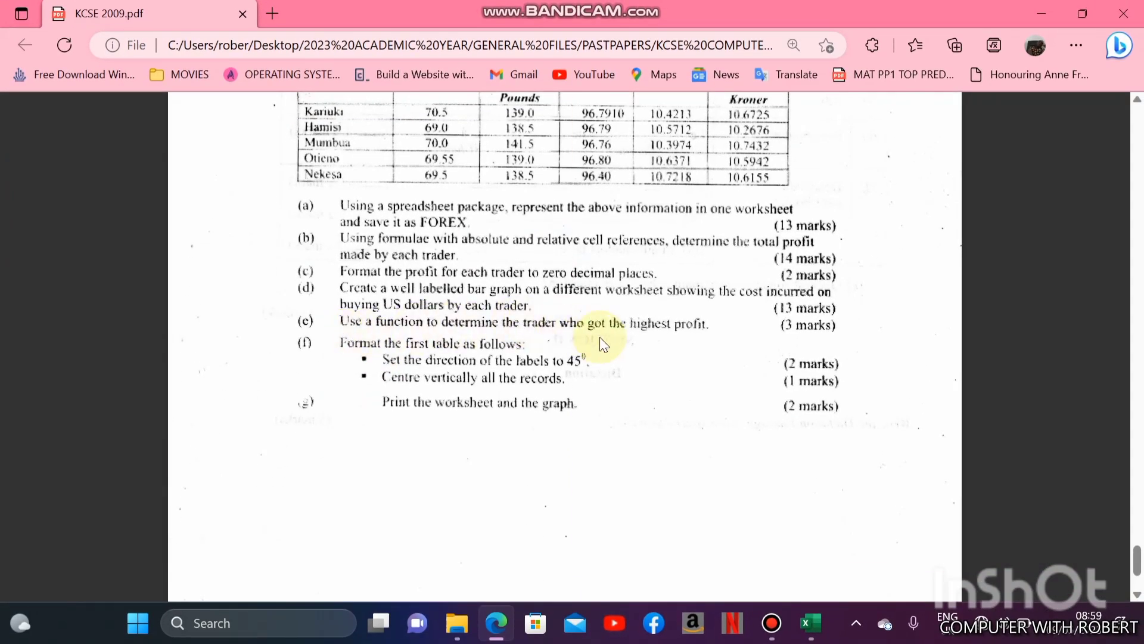
- Switch back to the Excel workbook and enter the label HIGHEST PROFIT in A25 of Sheet1, below the SELLING table
click(805, 634)
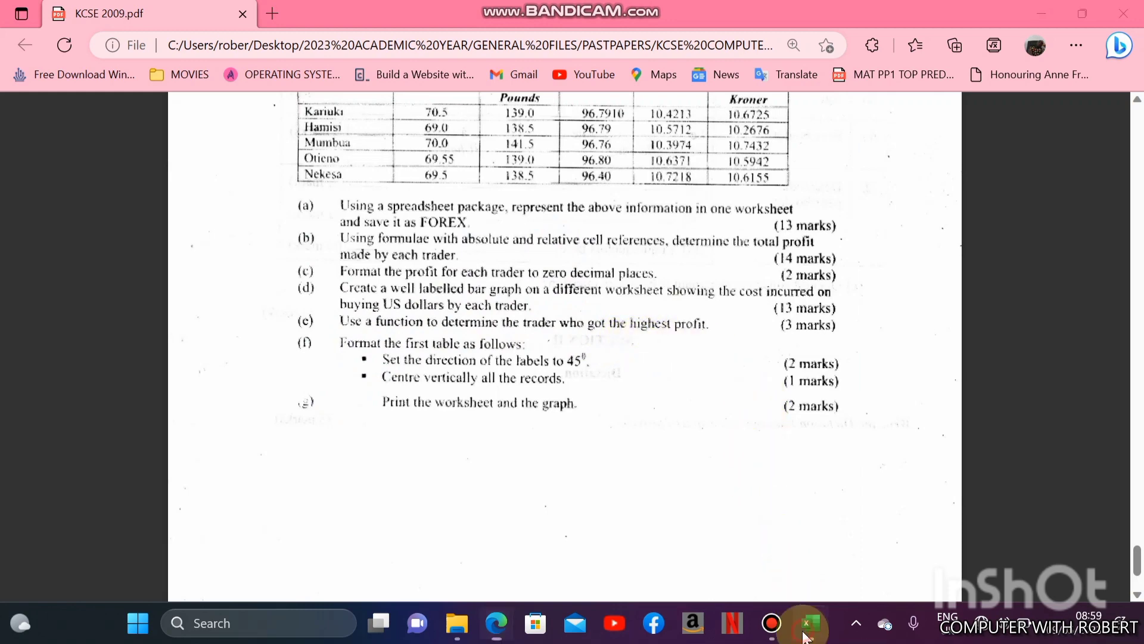
click(158, 566)
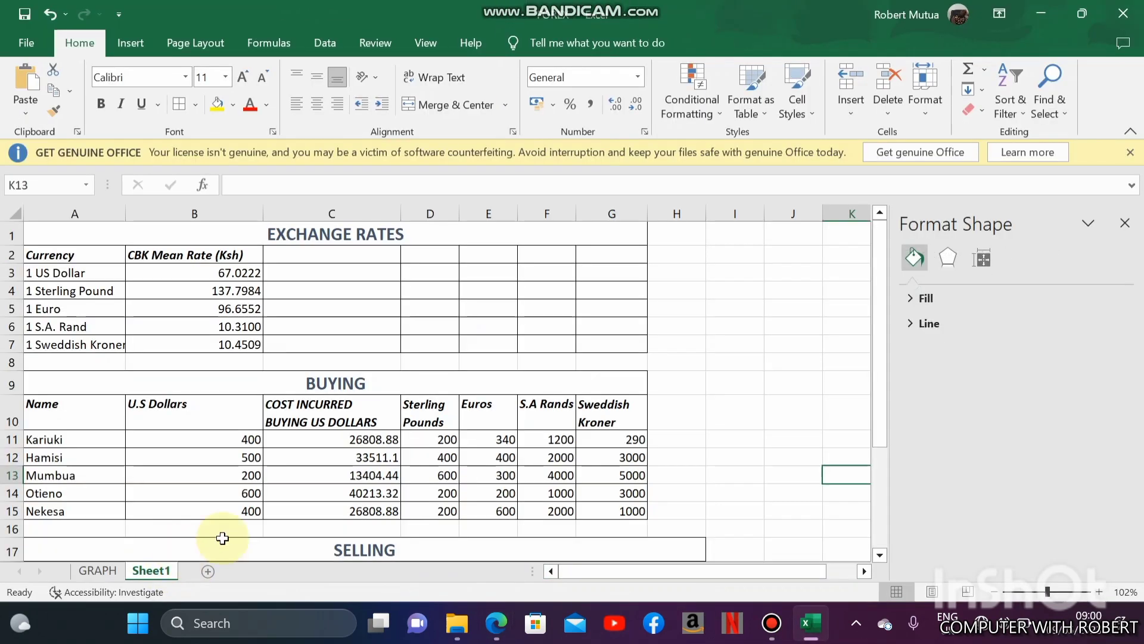
click(376, 495)
key(Down)
key(Down)
key(Down)
key(Down)
key(Down)
key(Down)
key(Down)
key(Down)
key(Down)
key(Down)
key(Down)
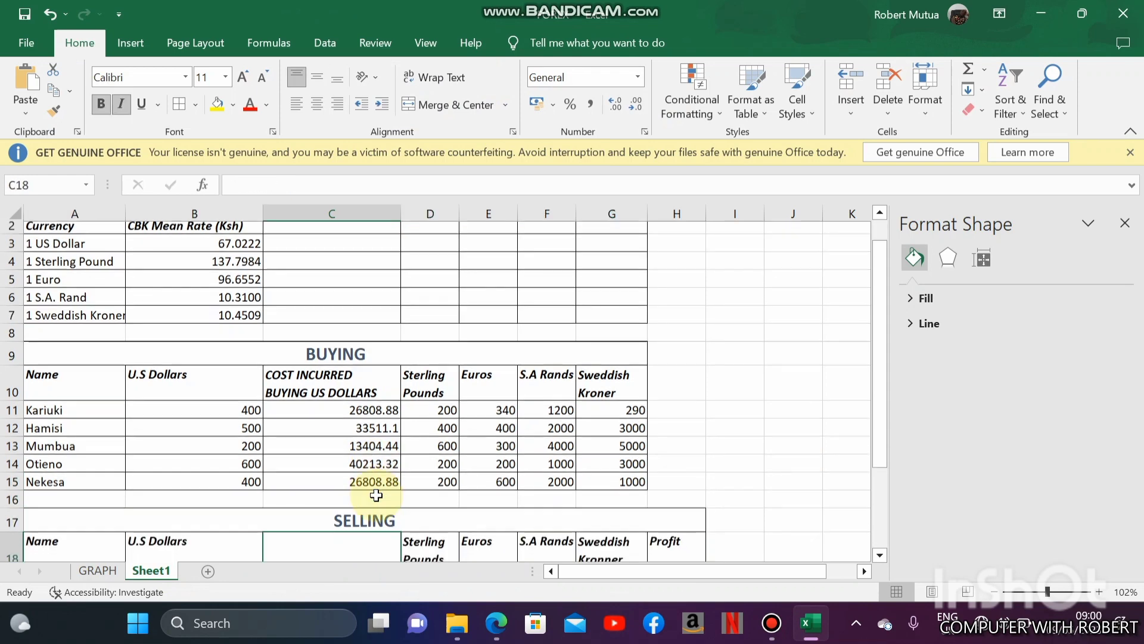
key(Down)
key(Down)
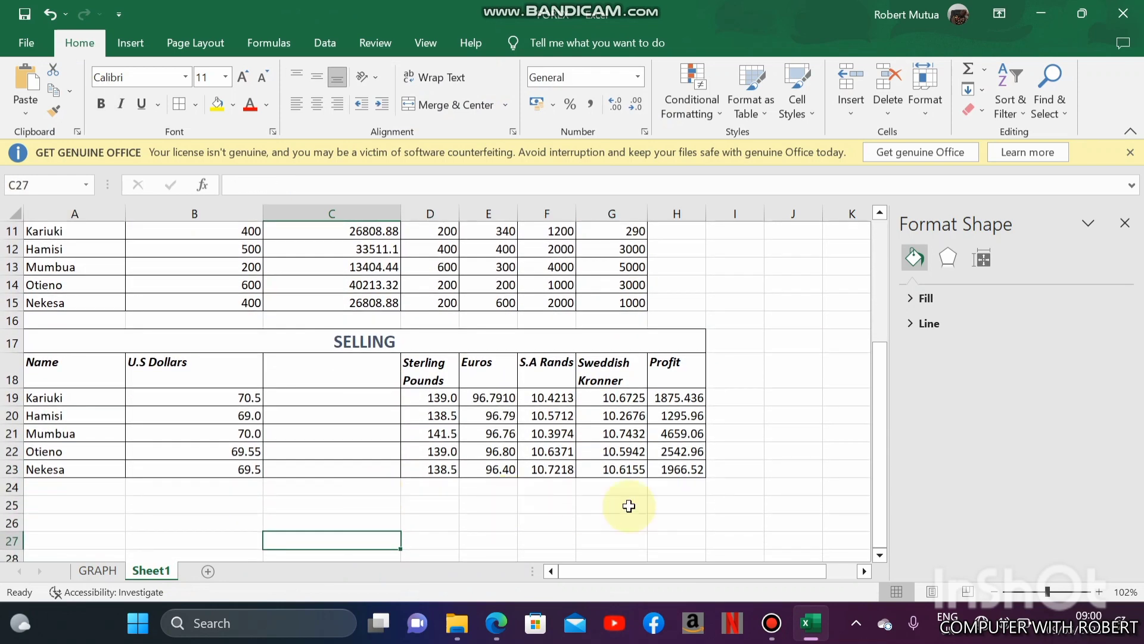
click(46, 505)
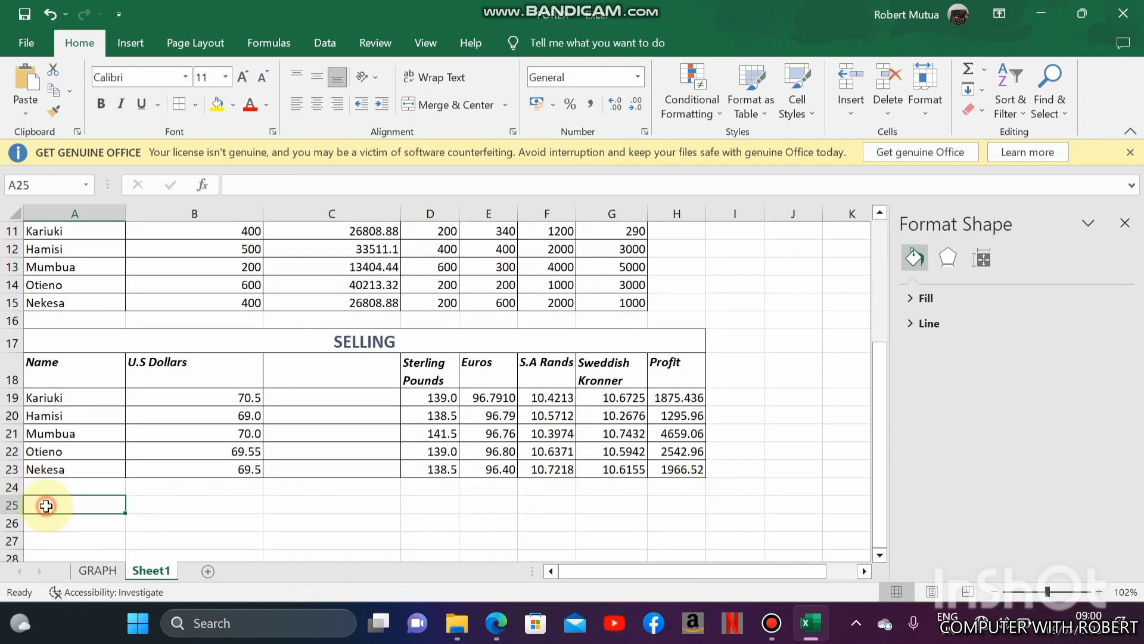
text(HIGHEST PROFIT)
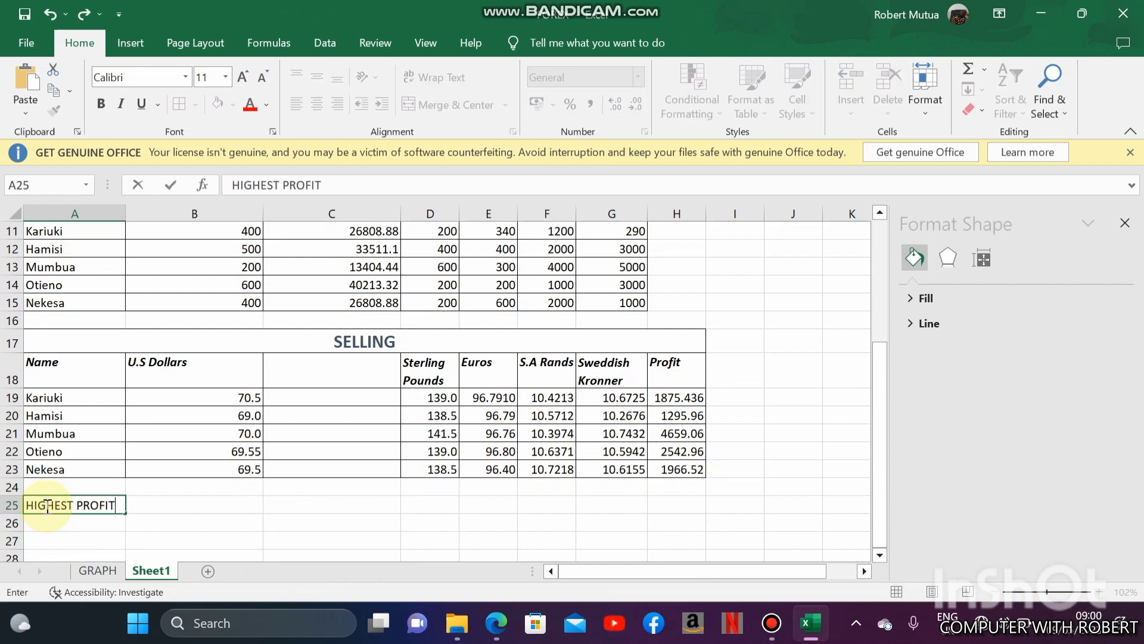
- Calculate the highest profit in H25 with the formula =MAX(H19:H23) and check the entered formula
key(Right)
key(Right)
key(Right)
key(Right)
key(Right)
key(Right)
key(Right)
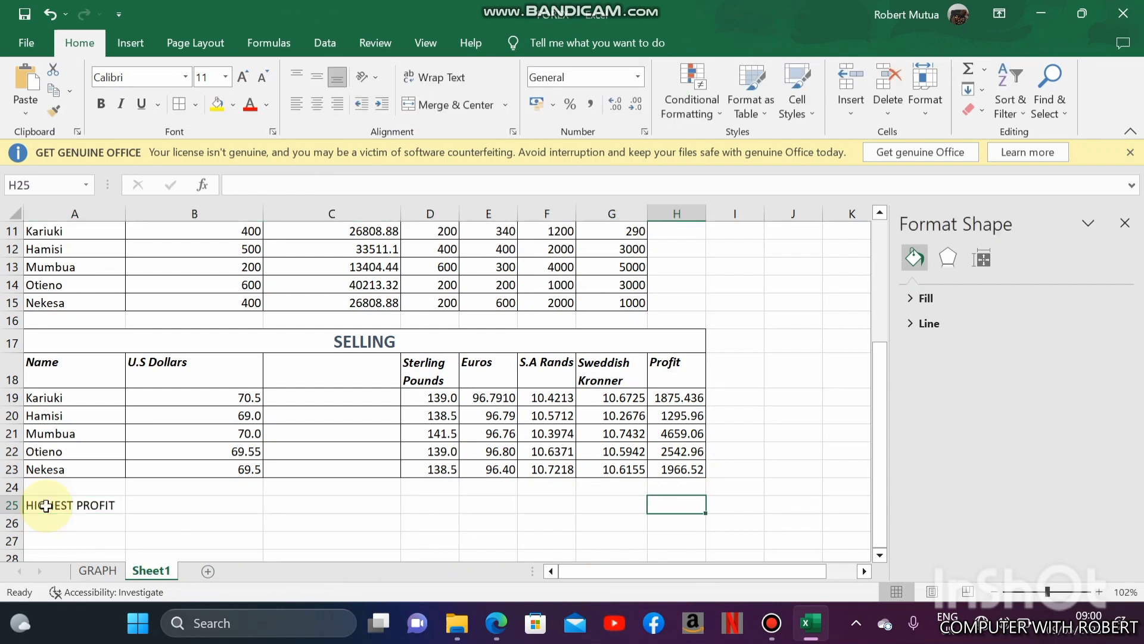
text(=MAX)
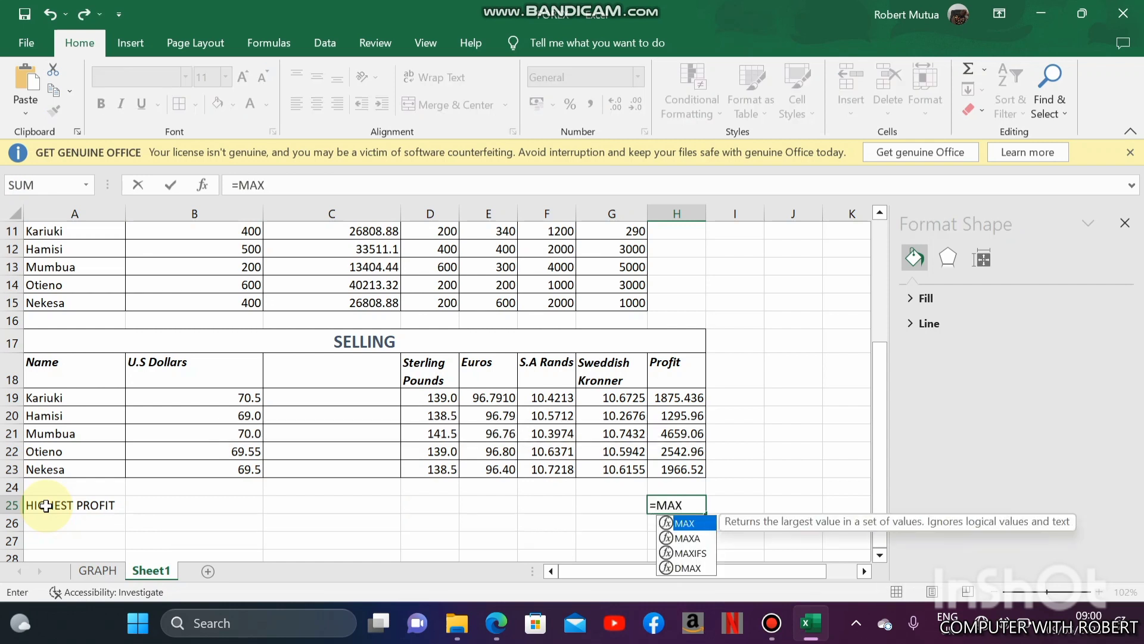
text(()
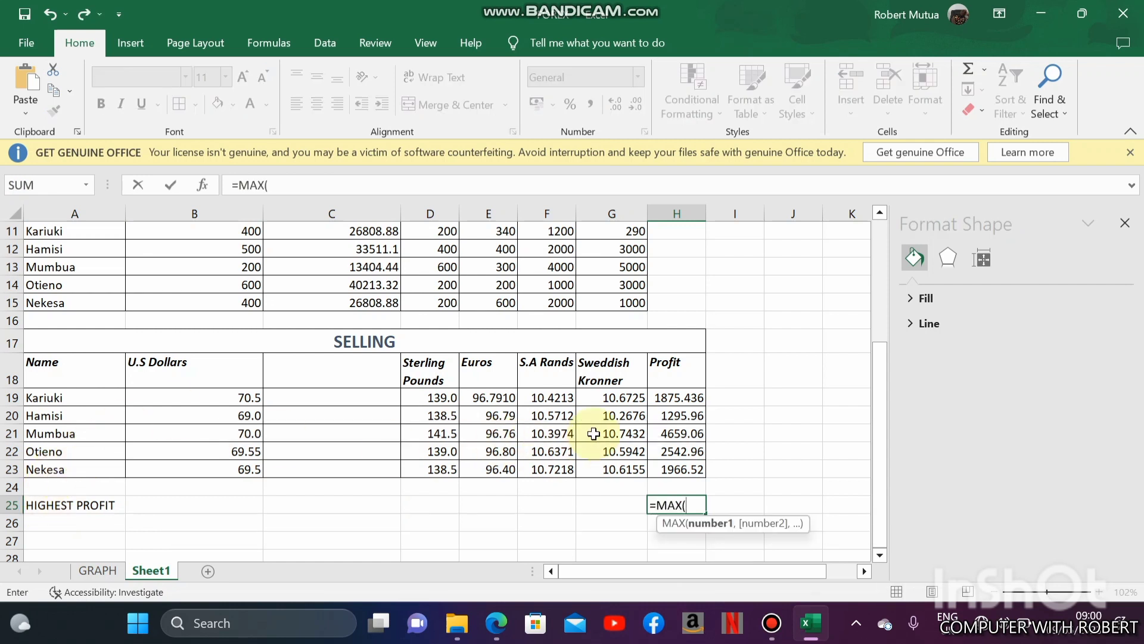
drag(660, 397, 683, 456)
key(Return)
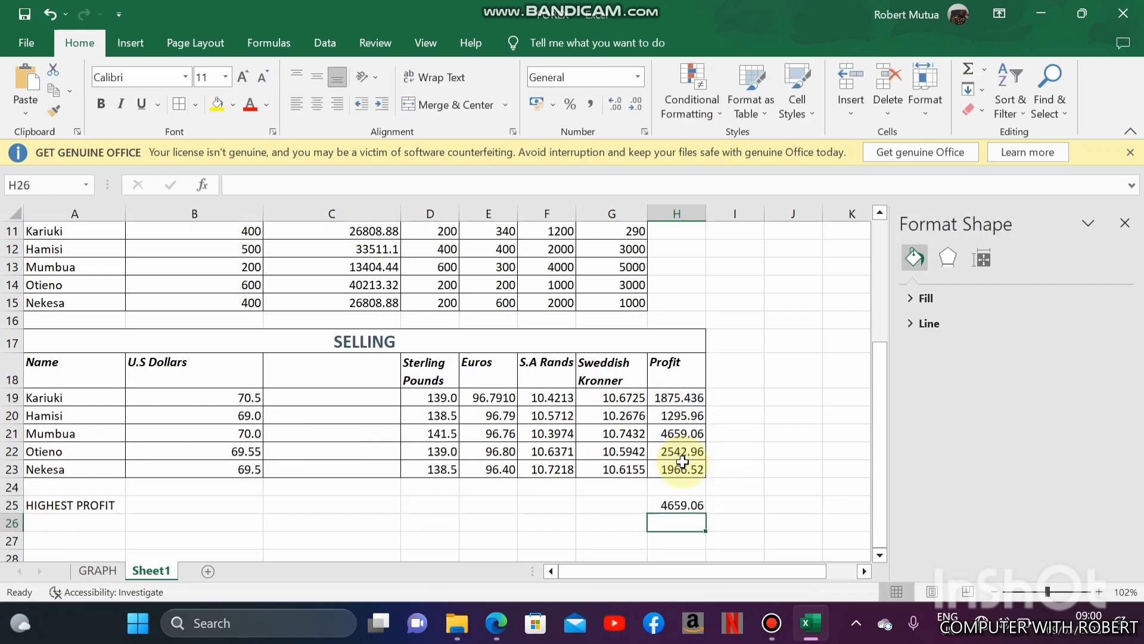
click(687, 508)
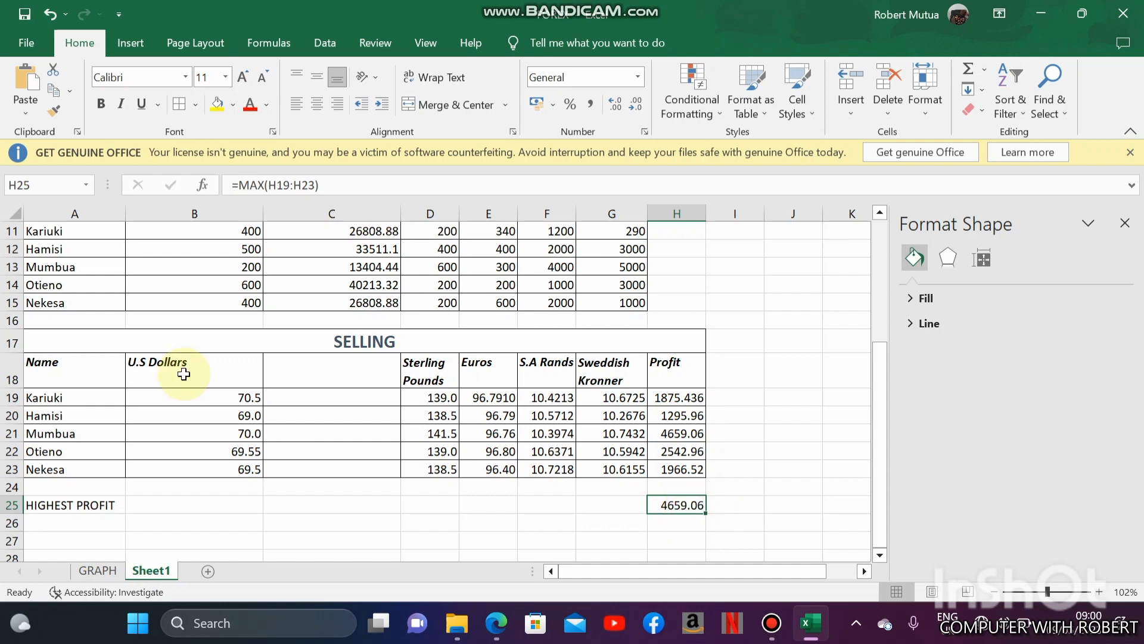
- Try highlighting the highest-profit trader's name in A21 with a standard fill colour
click(7, 433)
click(60, 434)
click(233, 105)
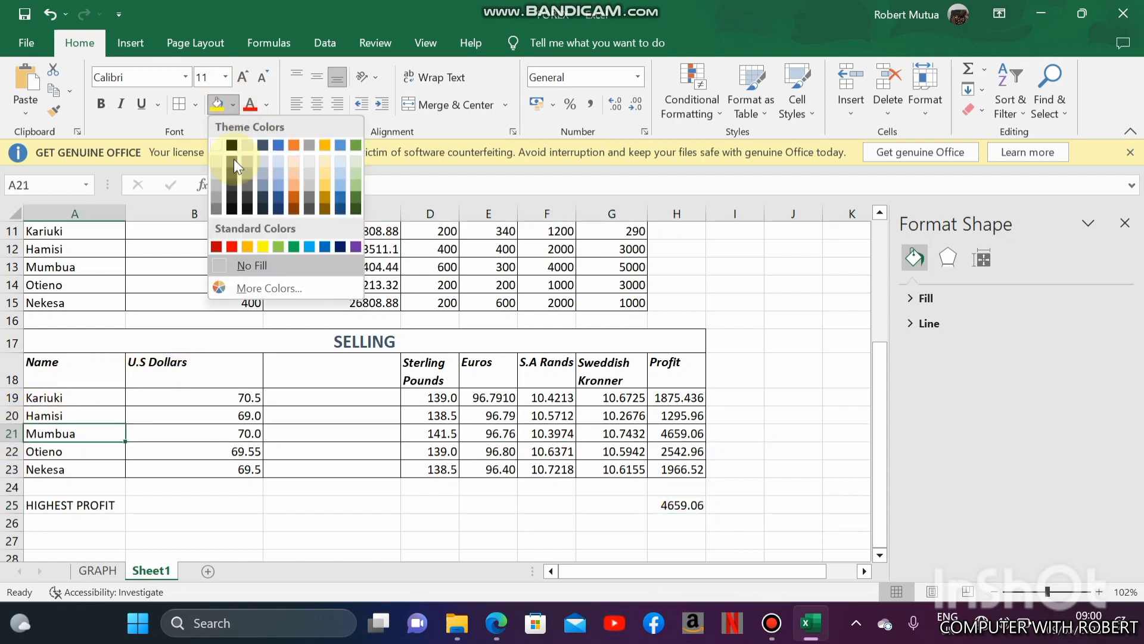
click(232, 248)
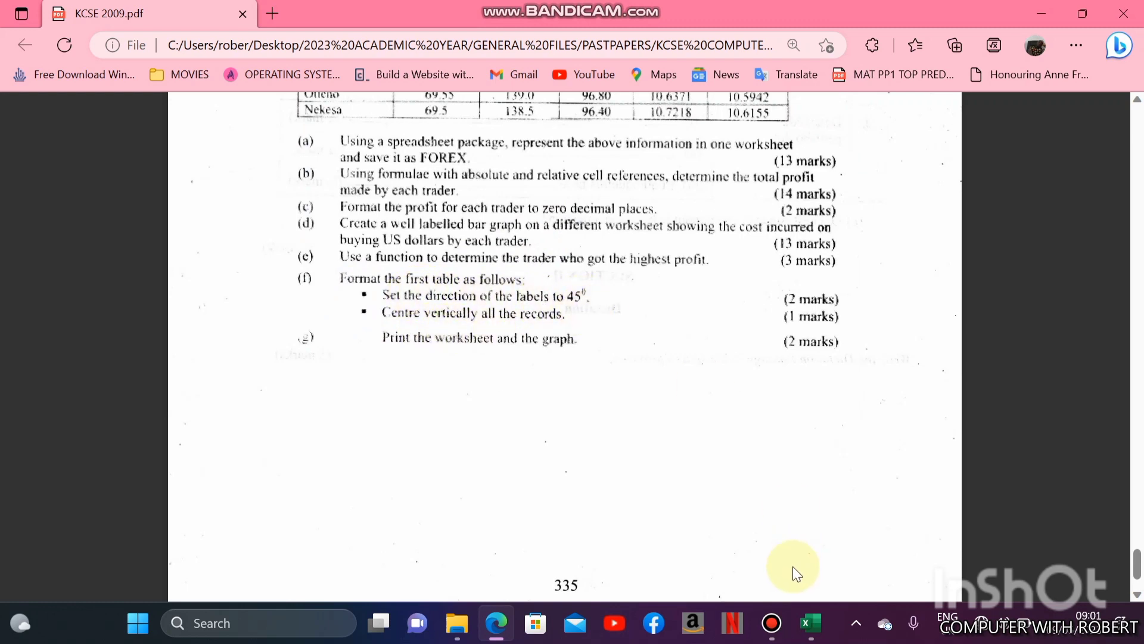
- Return to the Excel workbook and remove all borders from the empty cells C2:G7 of the EXCHANGE RATES table
click(812, 623)
click(215, 286)
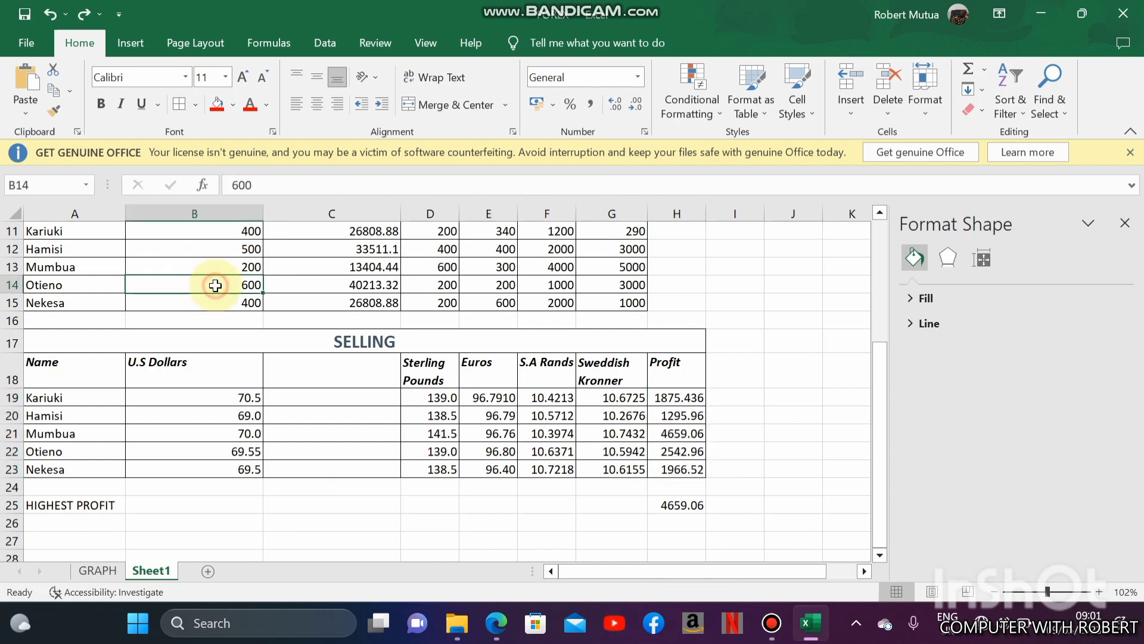
key(Up)
key(Up)
key(Up)
key(ctrl+Home)
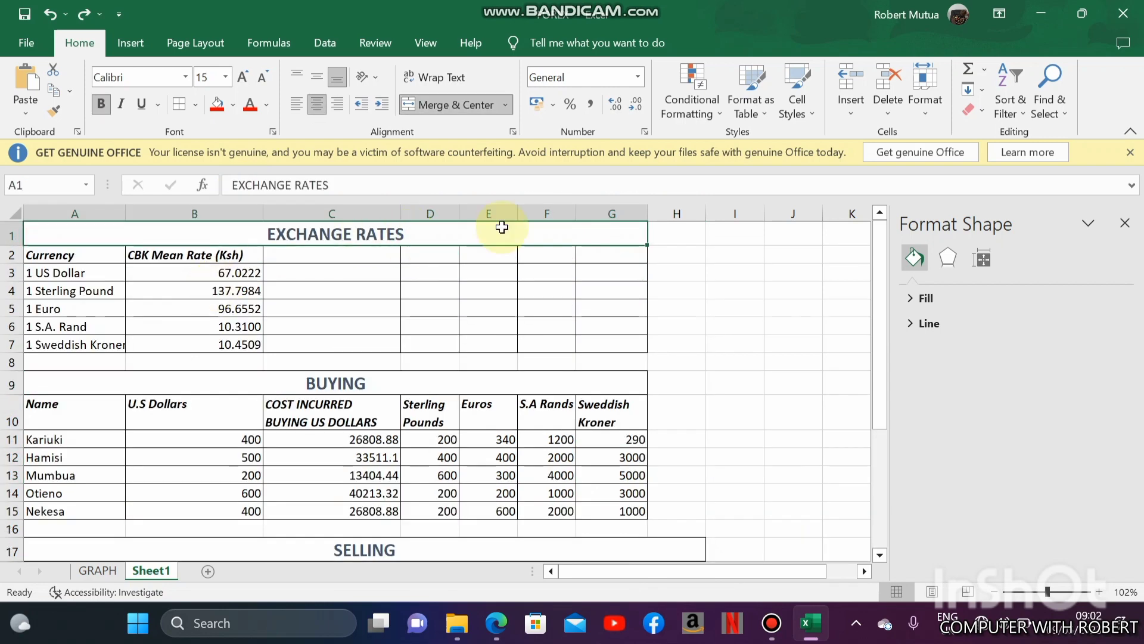
click(332, 255)
drag(331, 255, 612, 346)
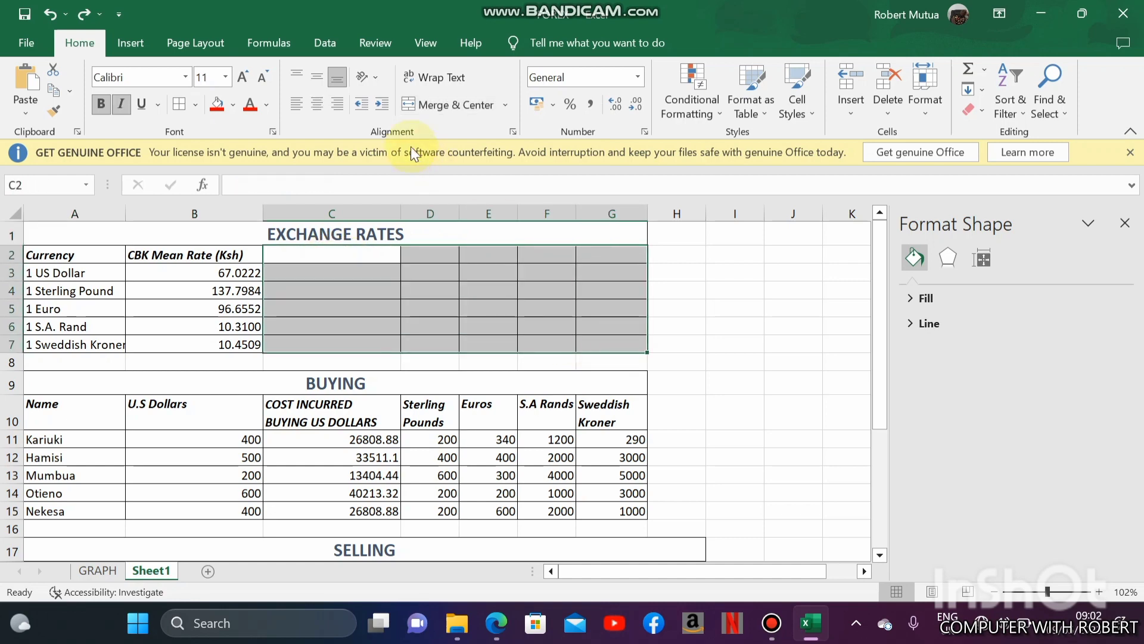
click(196, 107)
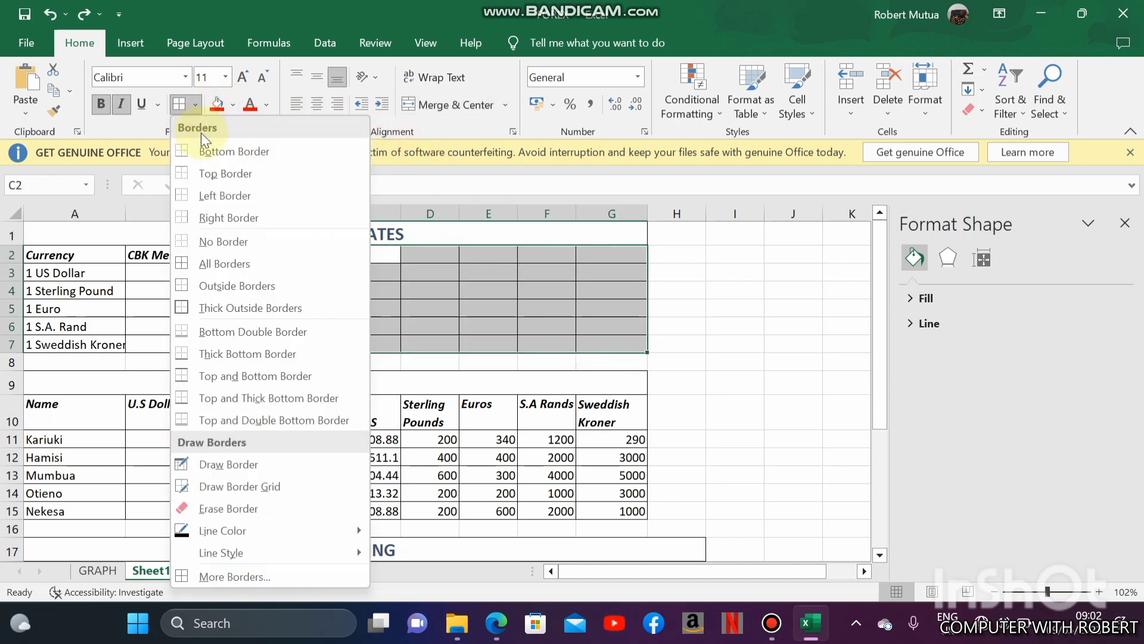
click(214, 241)
click(161, 322)
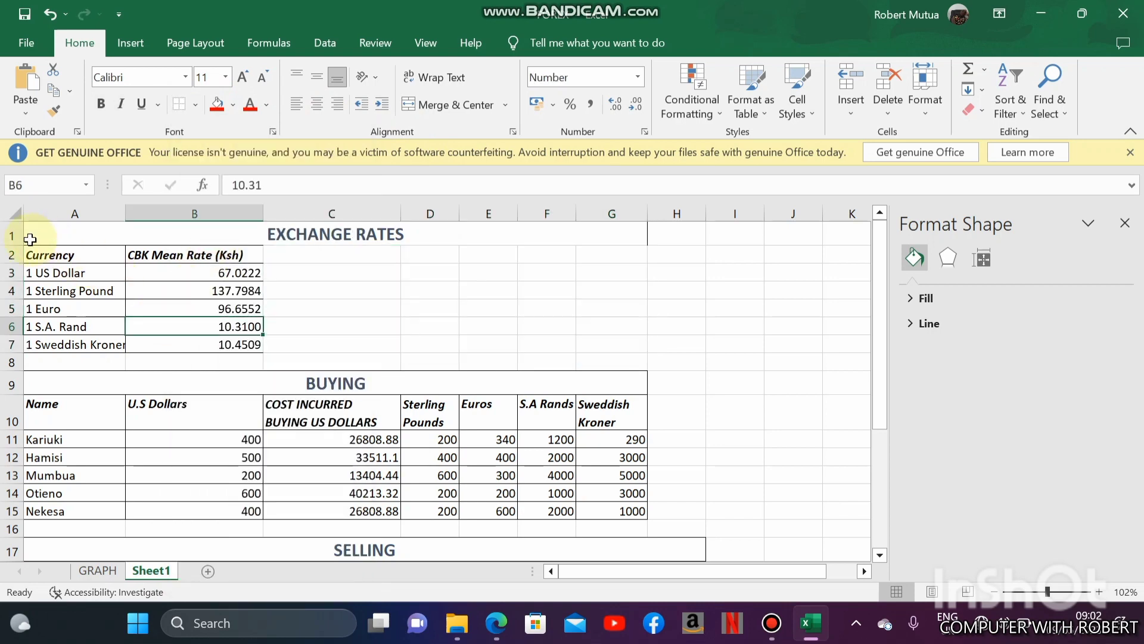
- Rotate the EXCHANGE RATES header labels in A2:B2 to 45 degrees and set their vertical alignment to Center
drag(45, 253, 167, 255)
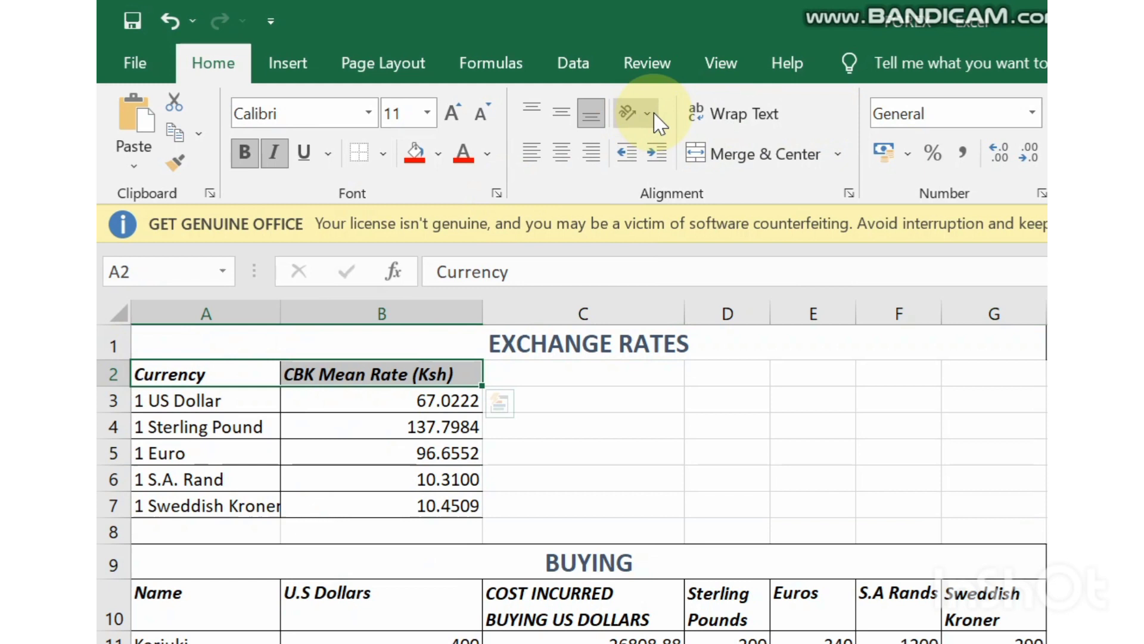
click(648, 113)
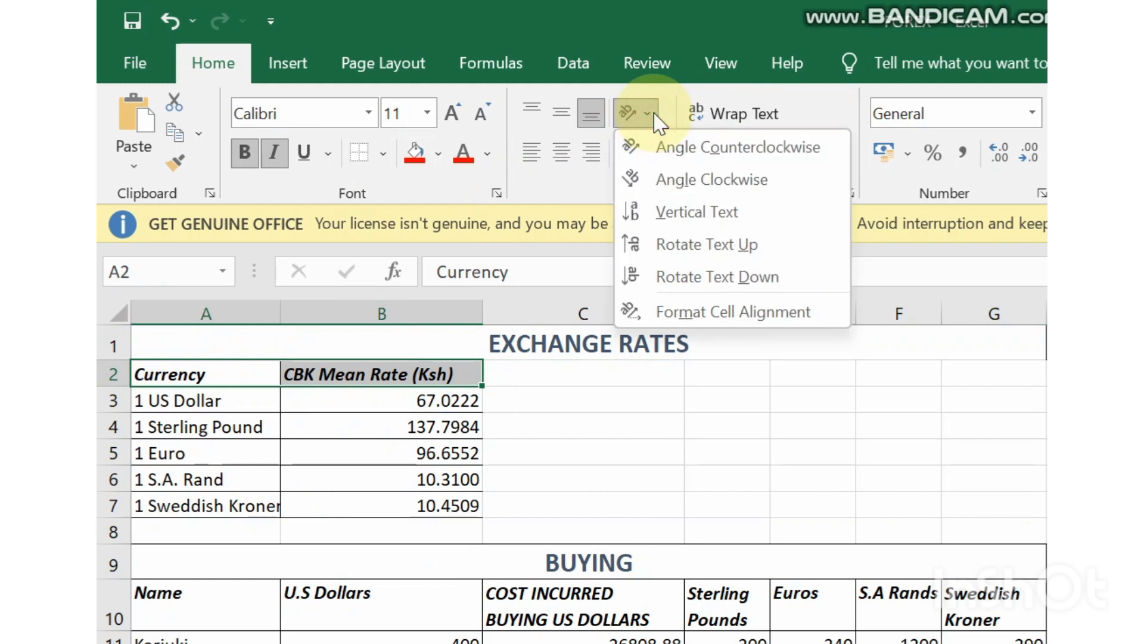
click(659, 118)
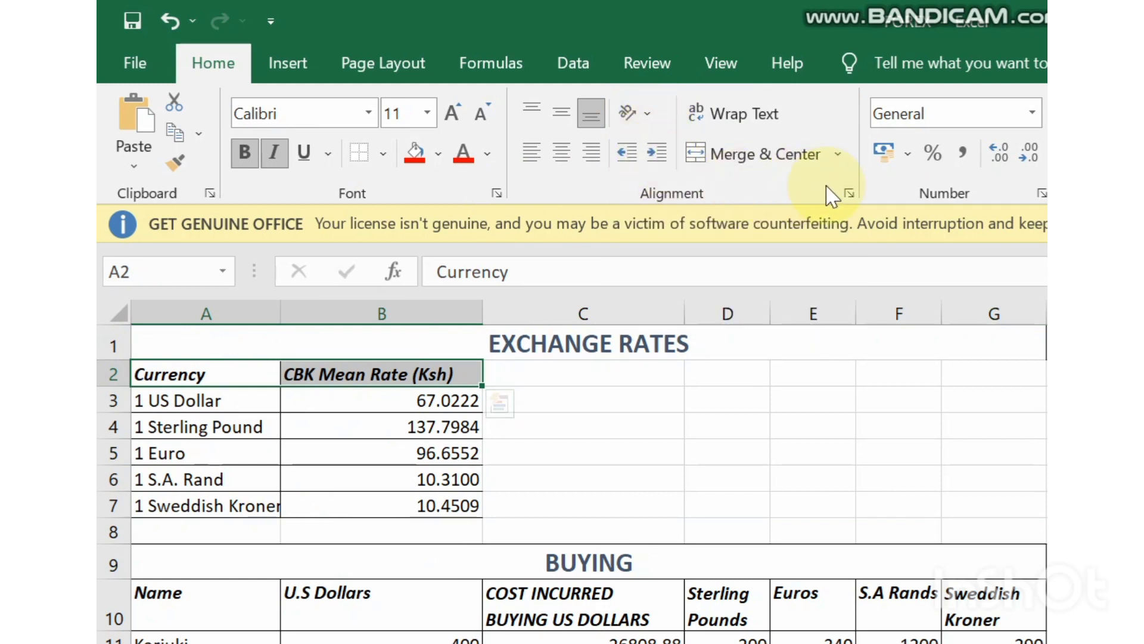
click(846, 194)
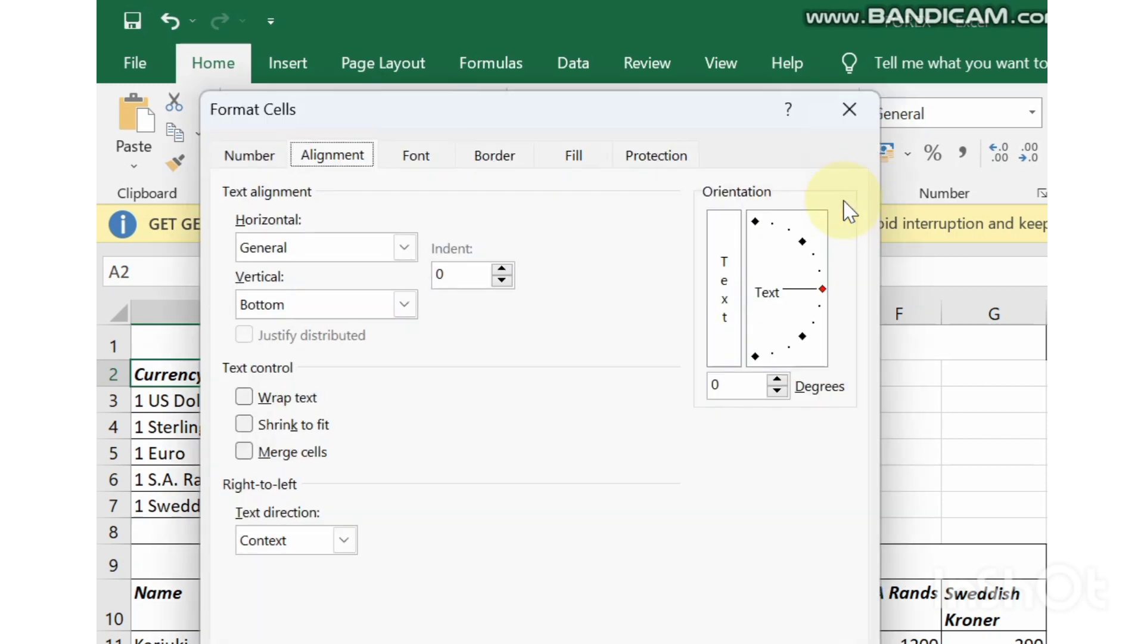
click(777, 379)
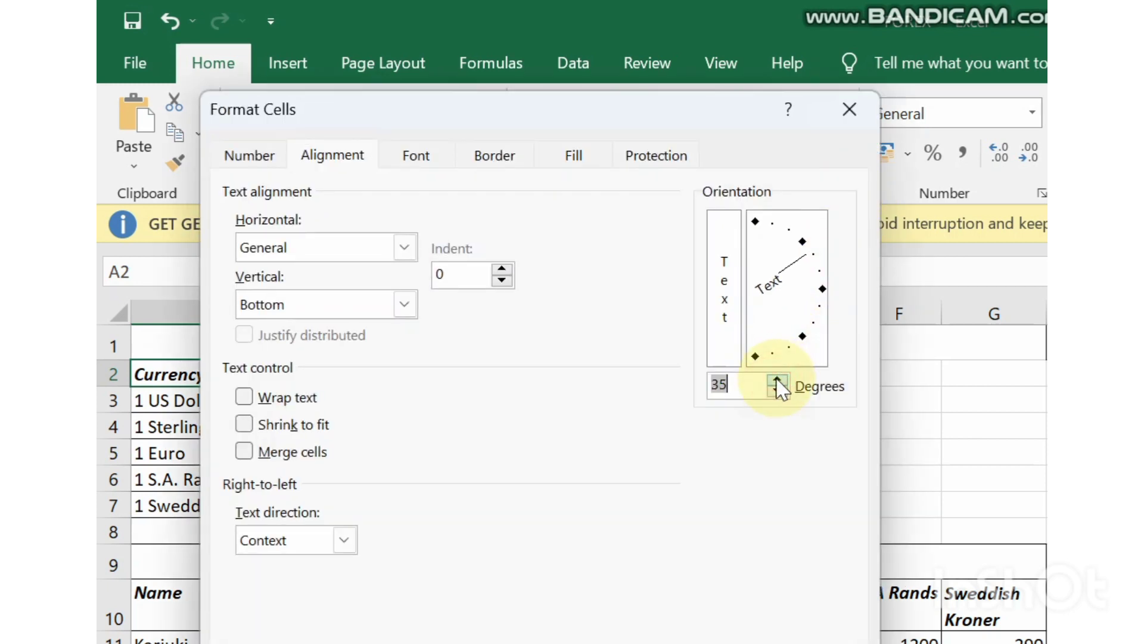
click(776, 391)
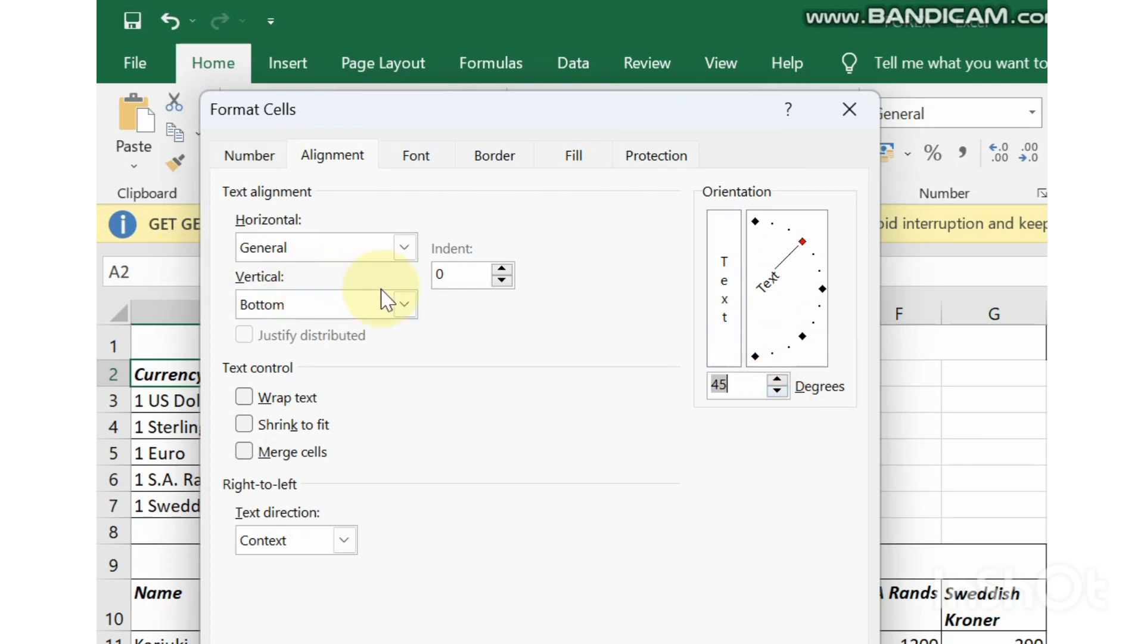
click(405, 304)
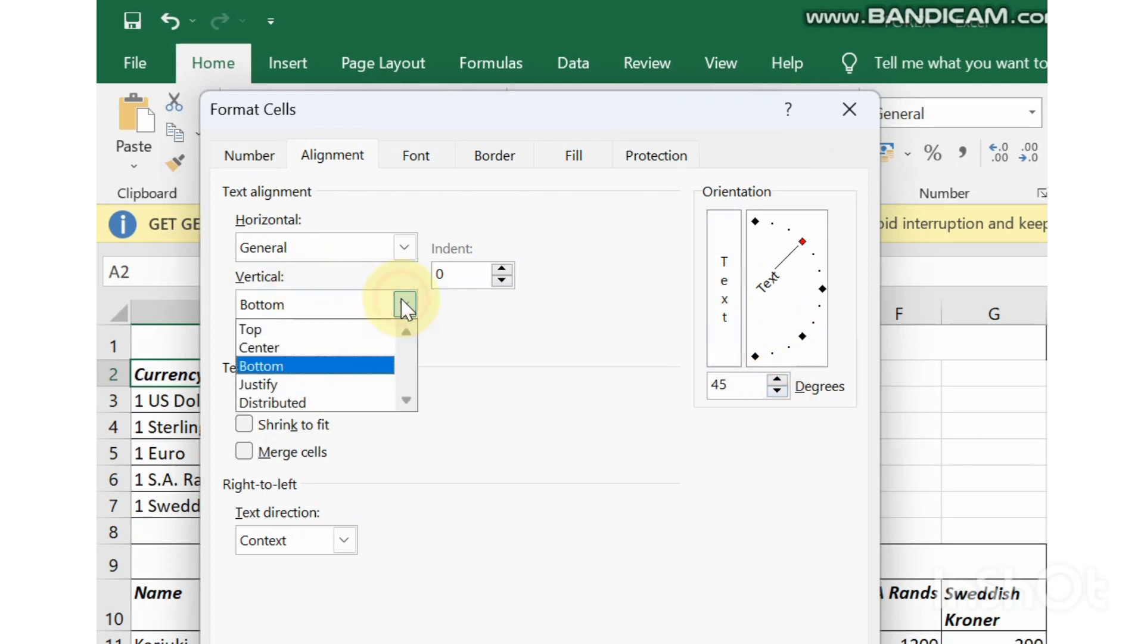
click(350, 350)
key(Return)
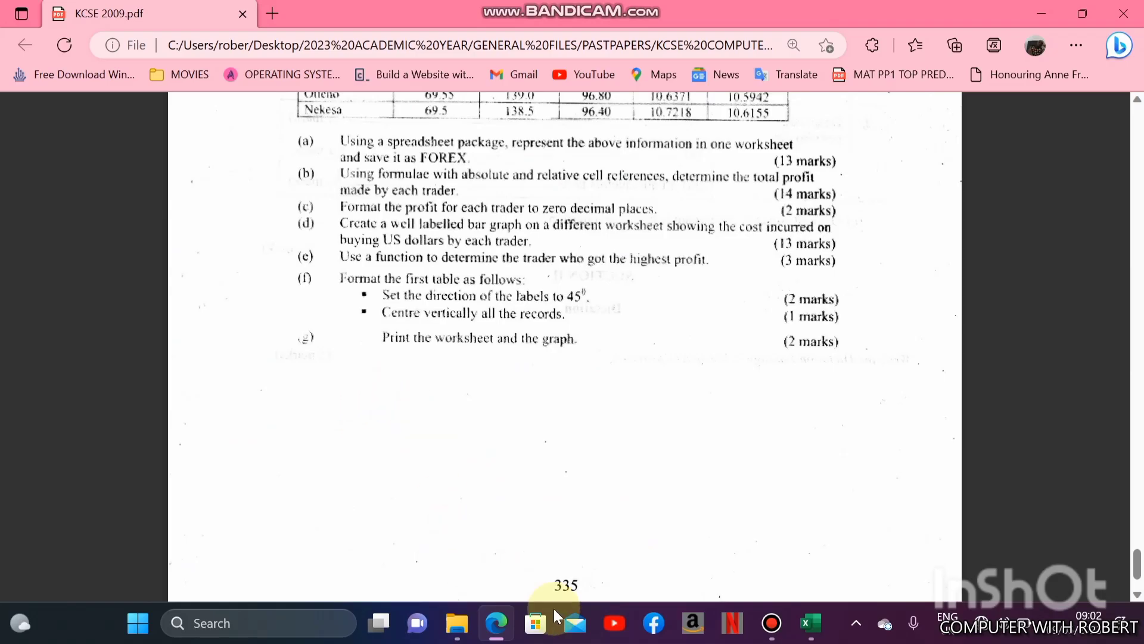
- Return to the FOREX workbook, preview both print pages of Sheet1 and set the scaling to Fit All Columns on One Page
click(491, 627)
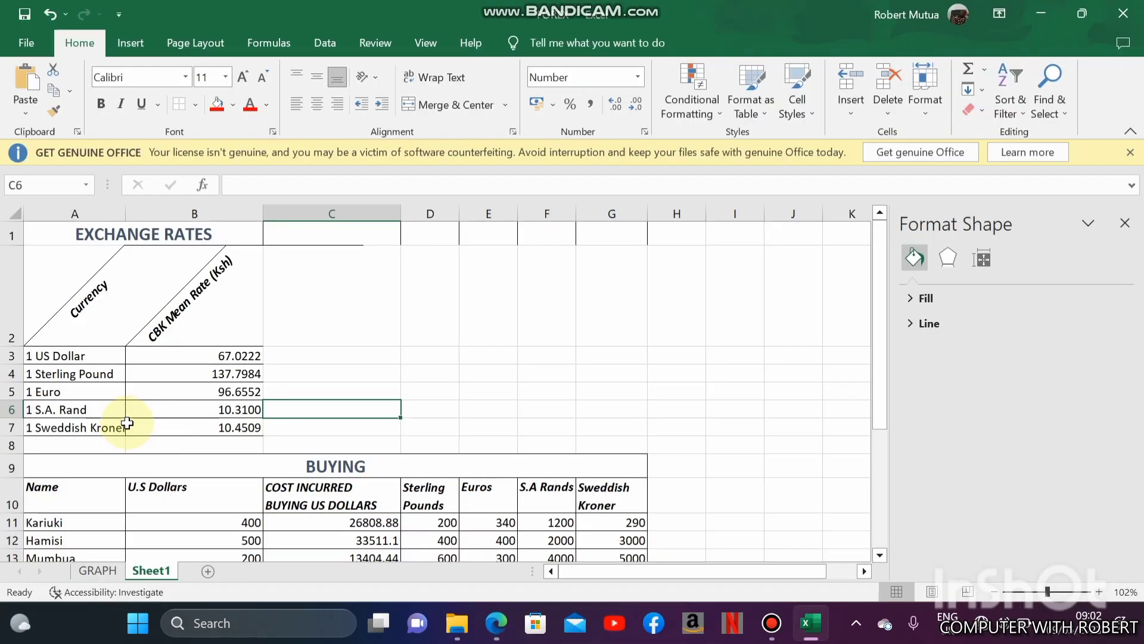
key(ctrl+p)
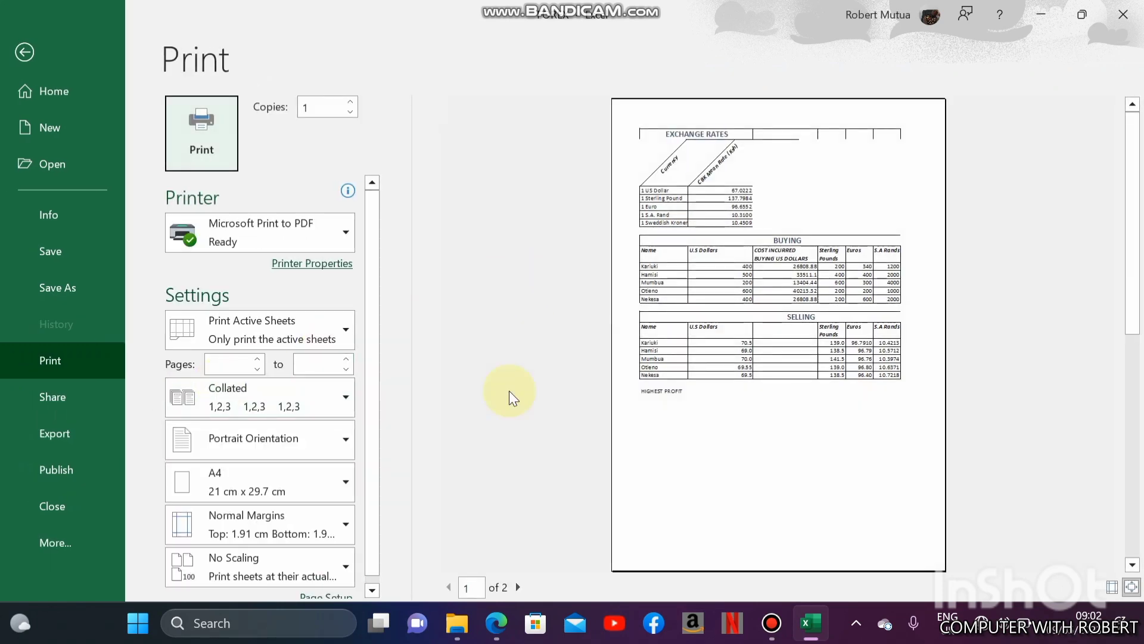
click(516, 588)
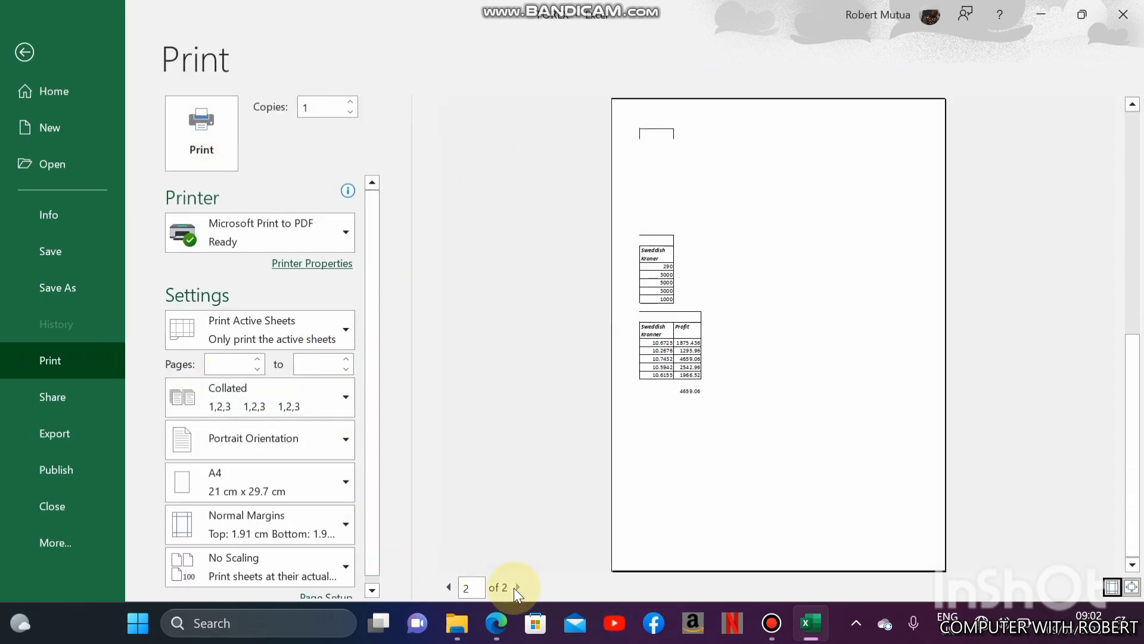
click(449, 588)
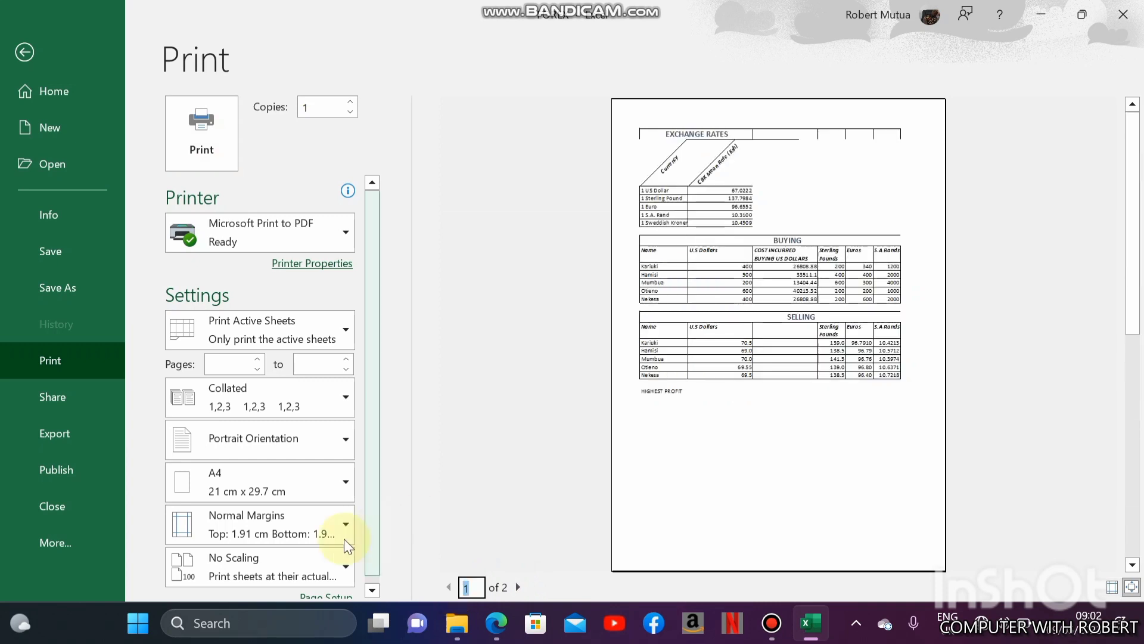
click(317, 563)
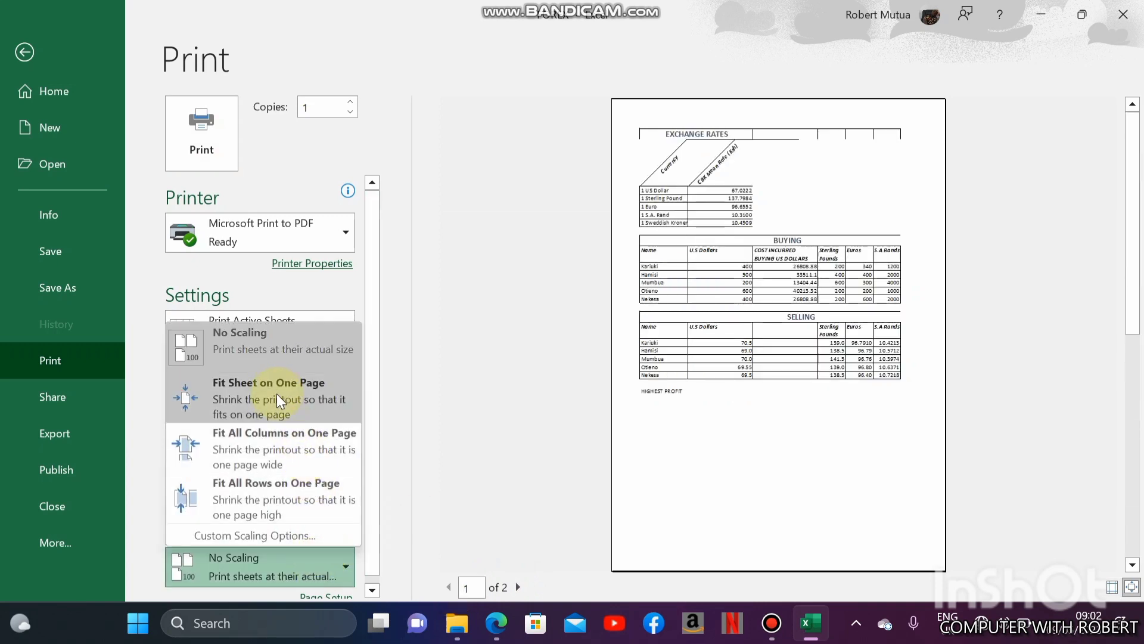
click(285, 446)
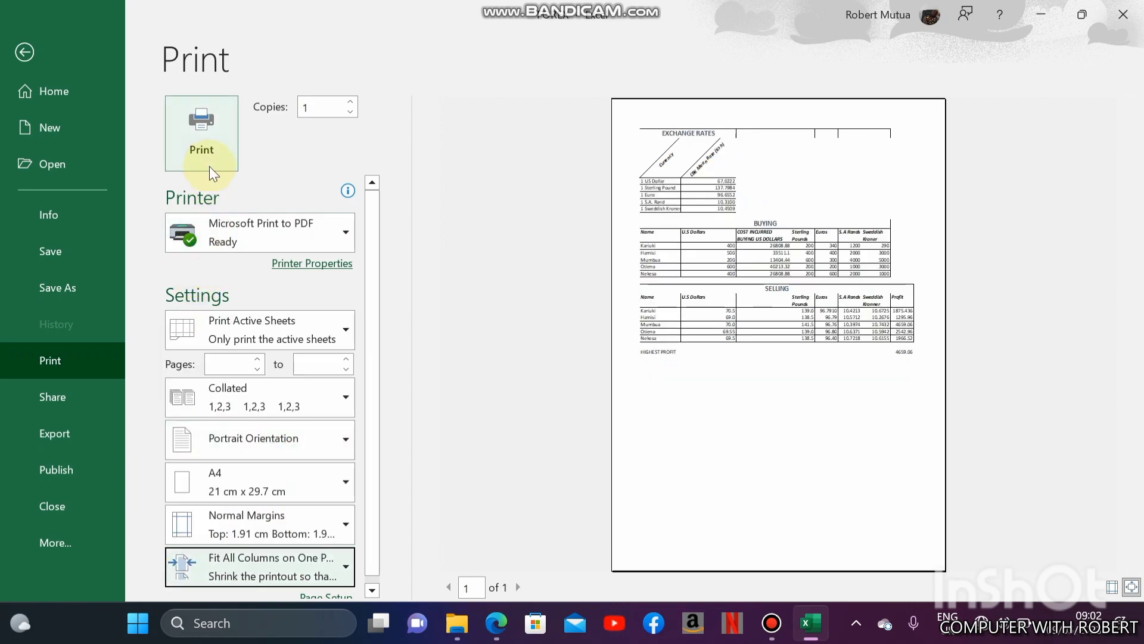
- Print Sheet1 with Microsoft Print to PDF, and open the print preview of the GRAPH sheet
click(220, 223)
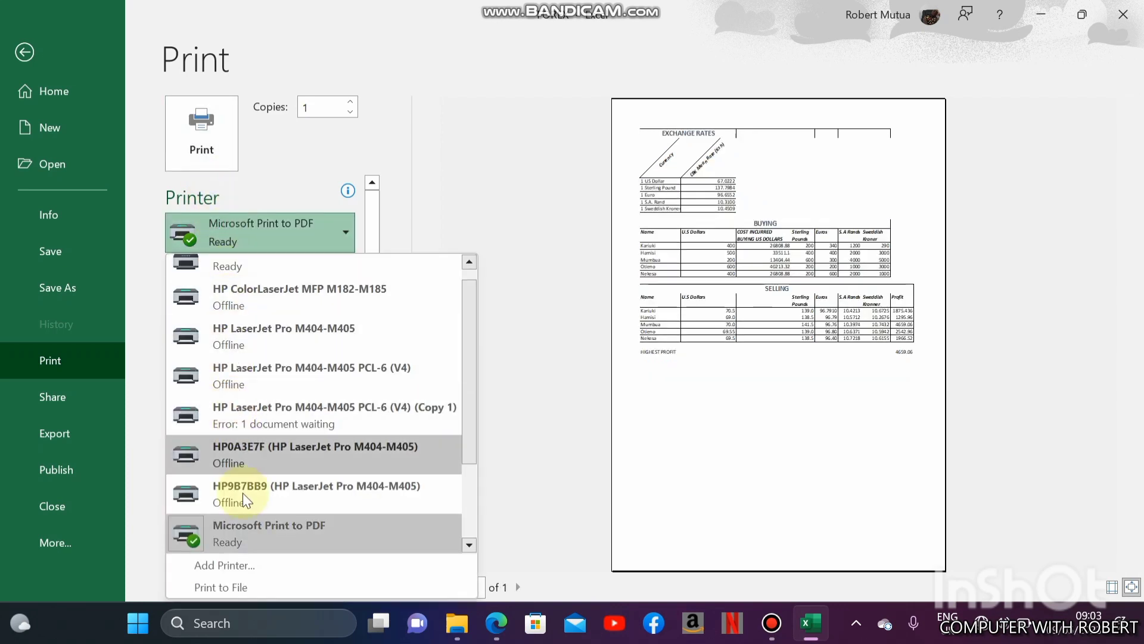
click(248, 527)
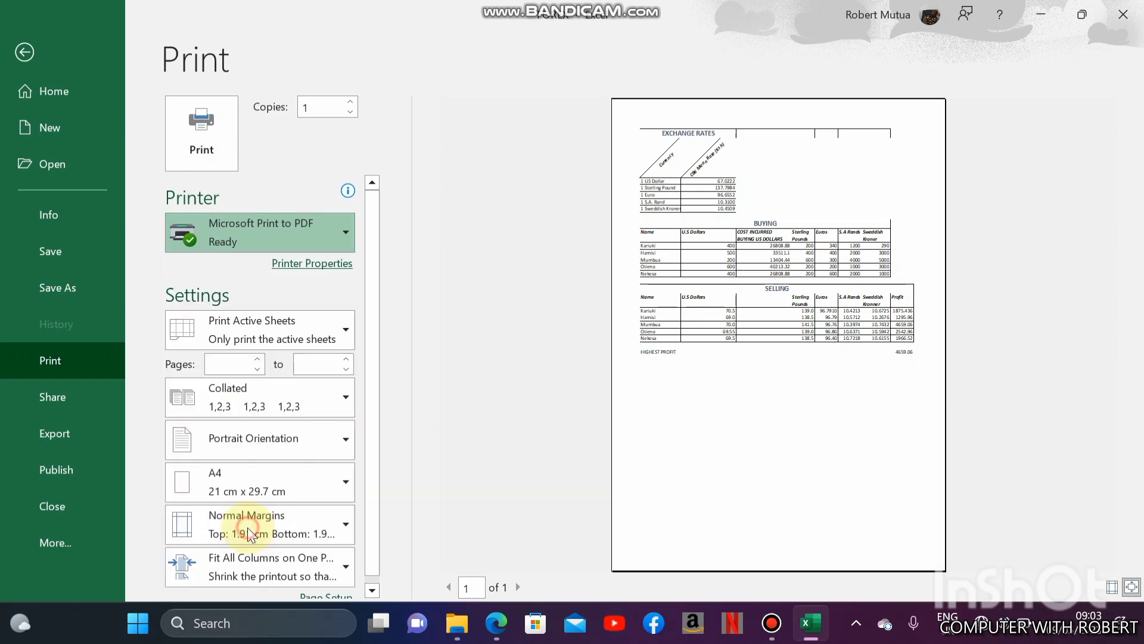
click(202, 152)
click(105, 571)
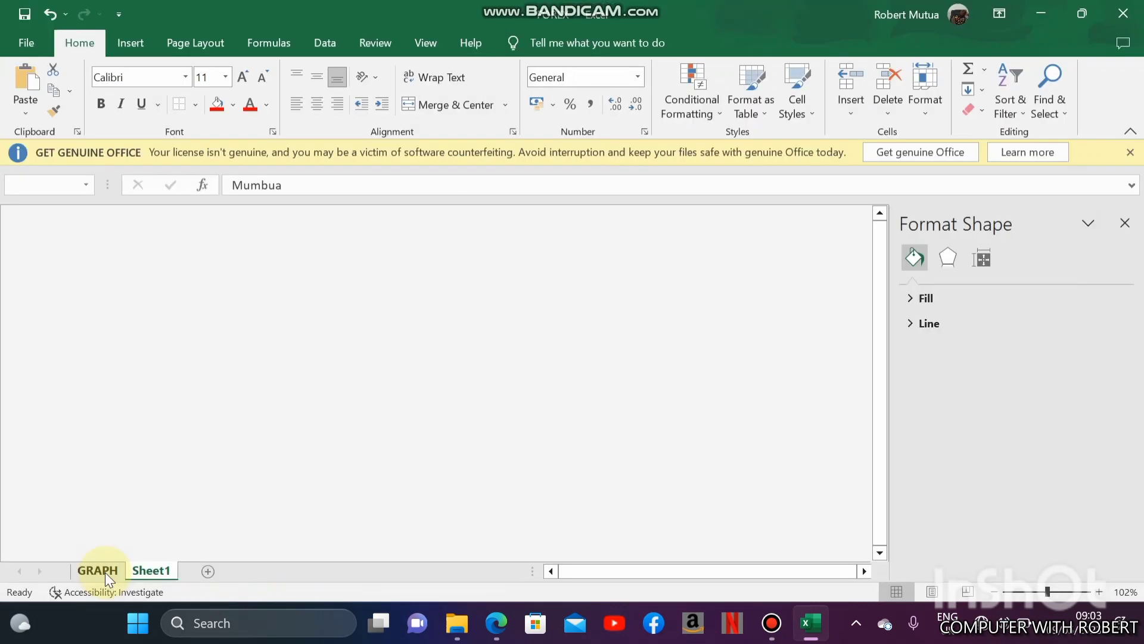
key(ctrl+p)
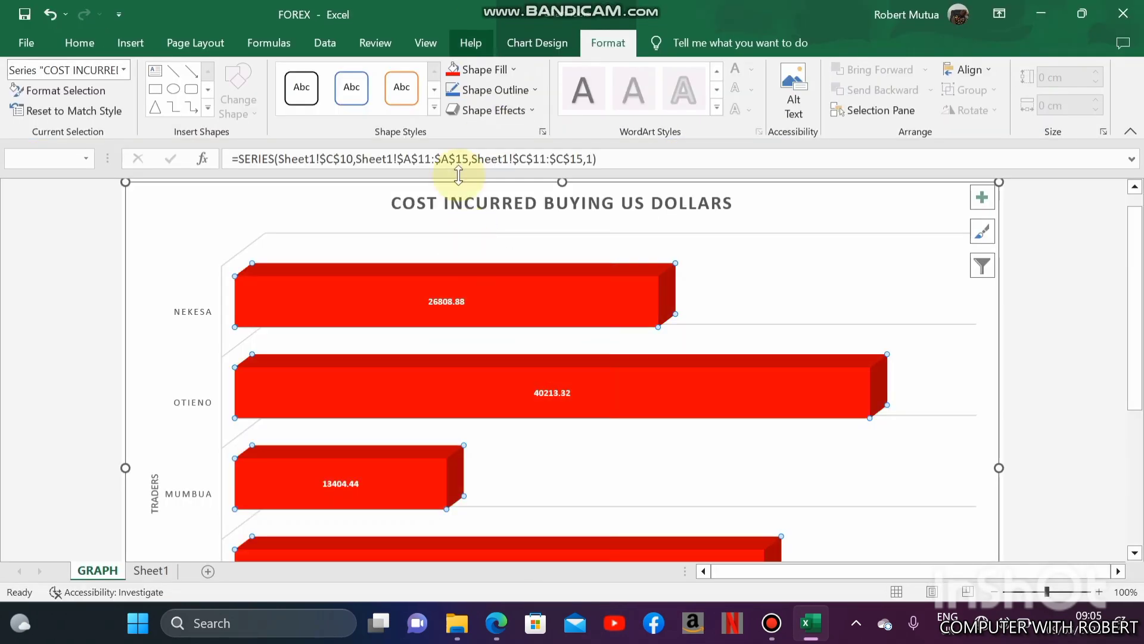
- Change the fill of the whole bar series to black and give Nekesa's bar an orange fill
click(482, 70)
right_click(280, 317)
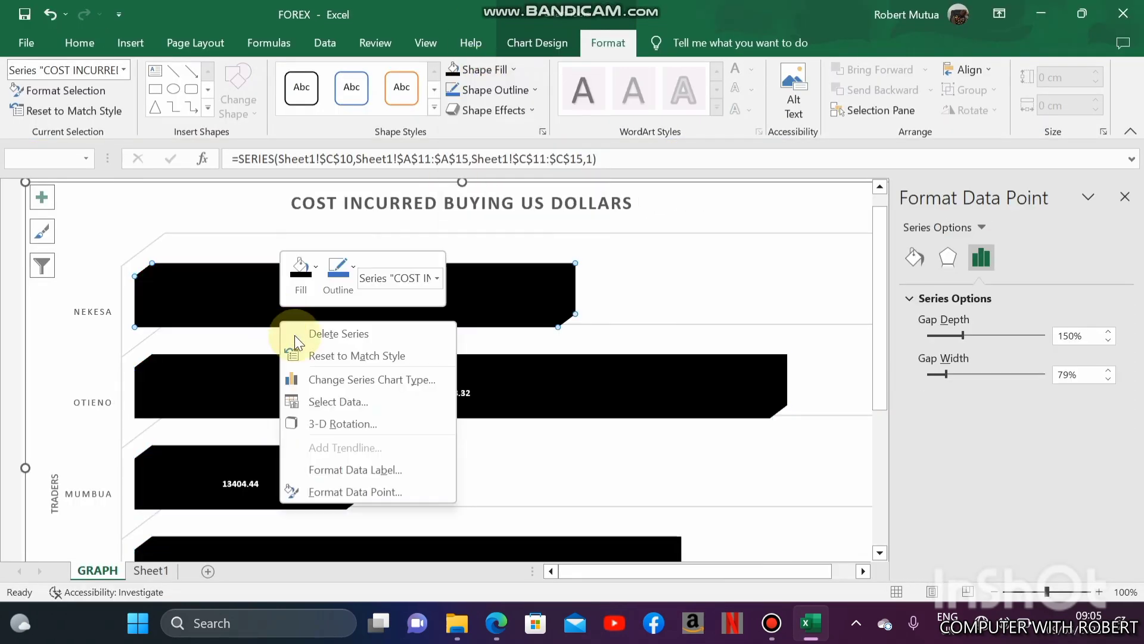
click(298, 262)
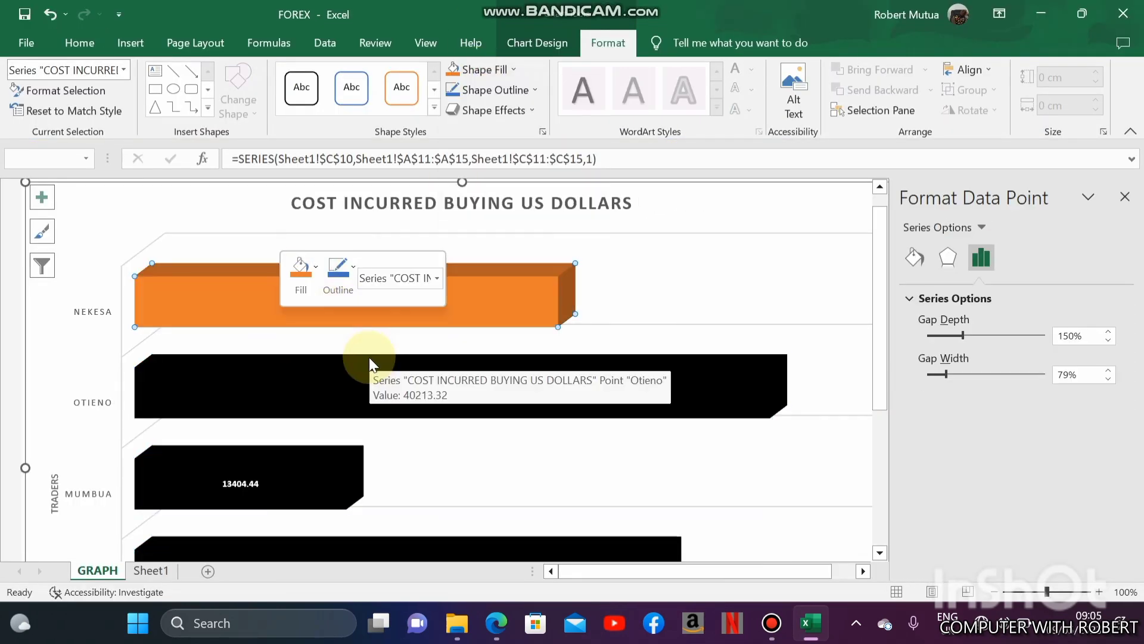
- Fill Otieno's bar in the cost chart with yellow, undoing the first colour attempt
right_click(369, 348)
click(398, 313)
click(421, 180)
key(ctrl+z)
right_click(353, 378)
click(375, 328)
click(407, 192)
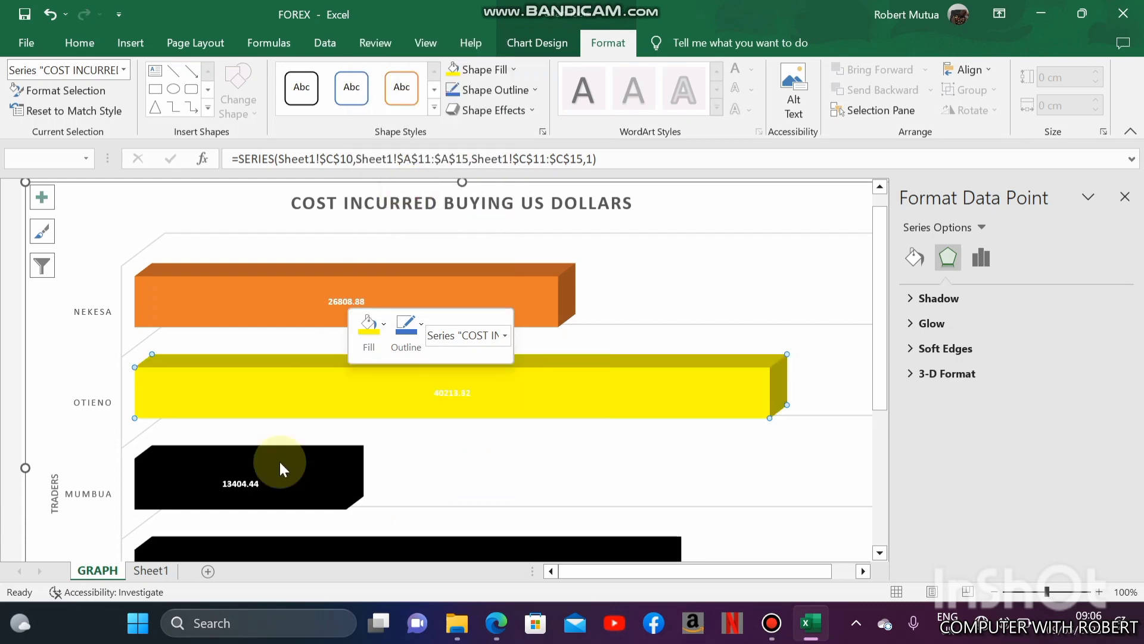
- Fill Mumbua's bar with red and Hamisi's bar with blue in the cost chart
right_click(279, 465)
click(305, 504)
click(308, 363)
drag(880, 322, 880, 411)
right_click(546, 410)
click(571, 363)
click(685, 127)
- Replace the black fill of Kariuki's bar with another colour, check the whole chart and return to Sheet1
right_click(460, 493)
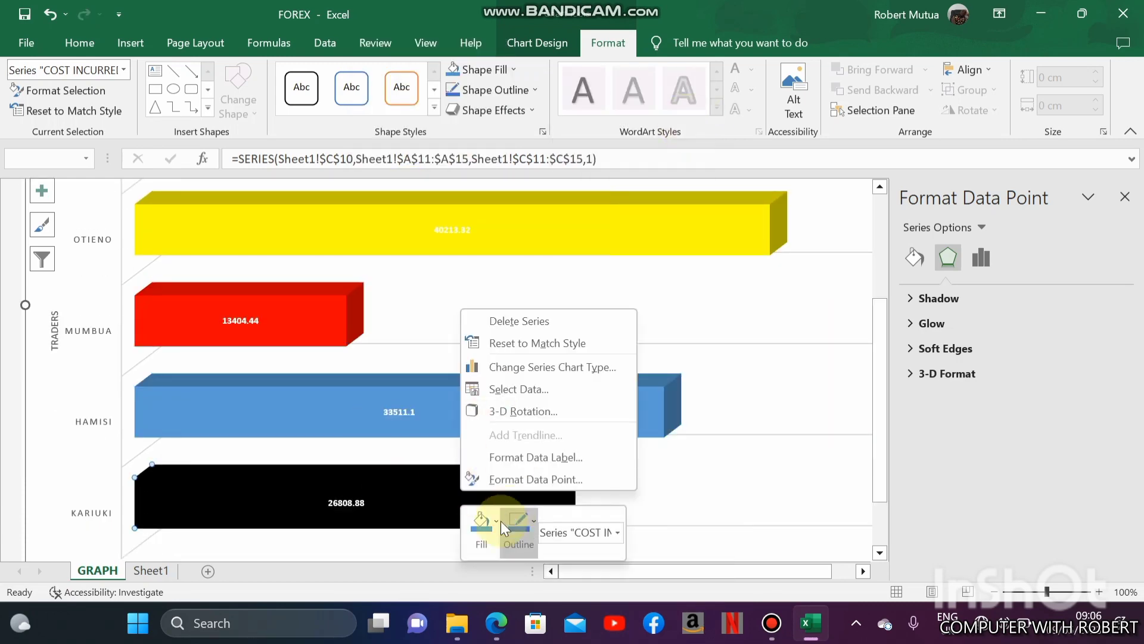
click(483, 525)
click(503, 289)
scroll(459, 378, down, 3)
click(429, 543)
scroll(410, 492, up, 1)
scroll(410, 491, down, 1)
click(151, 570)
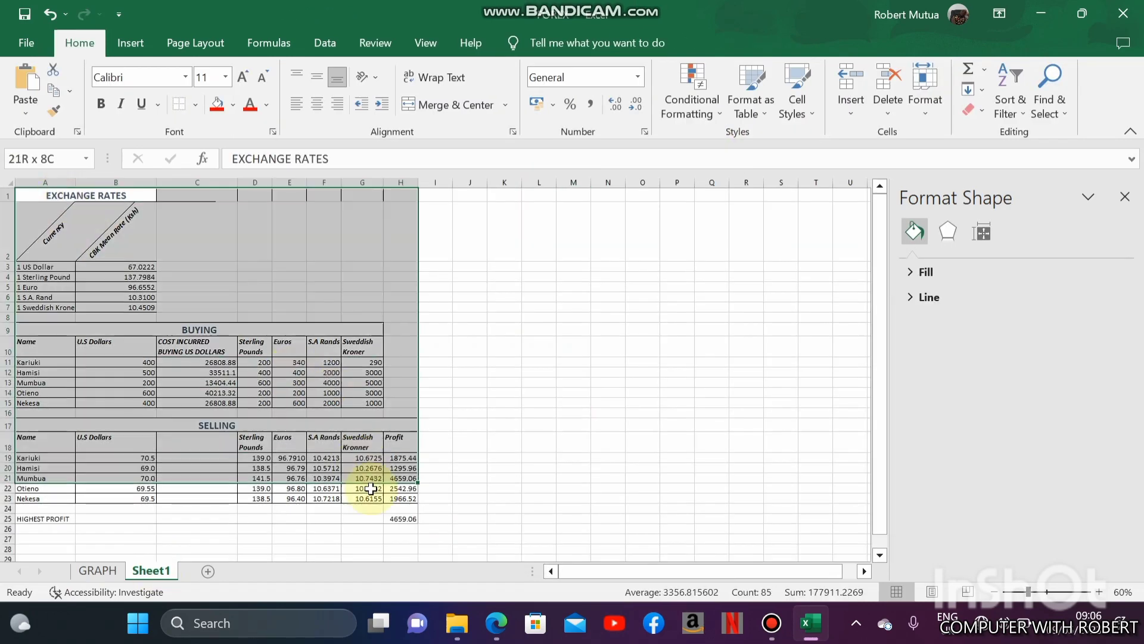